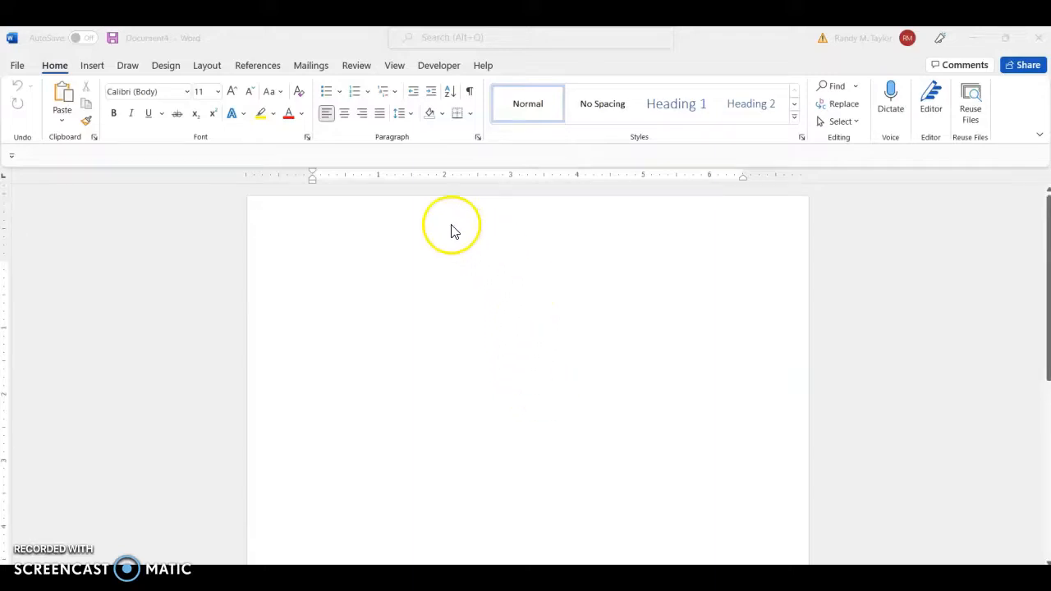
Open the page header and examine the header and footer areas of the blank document, leaving header editing at the end
double_click(577, 235)
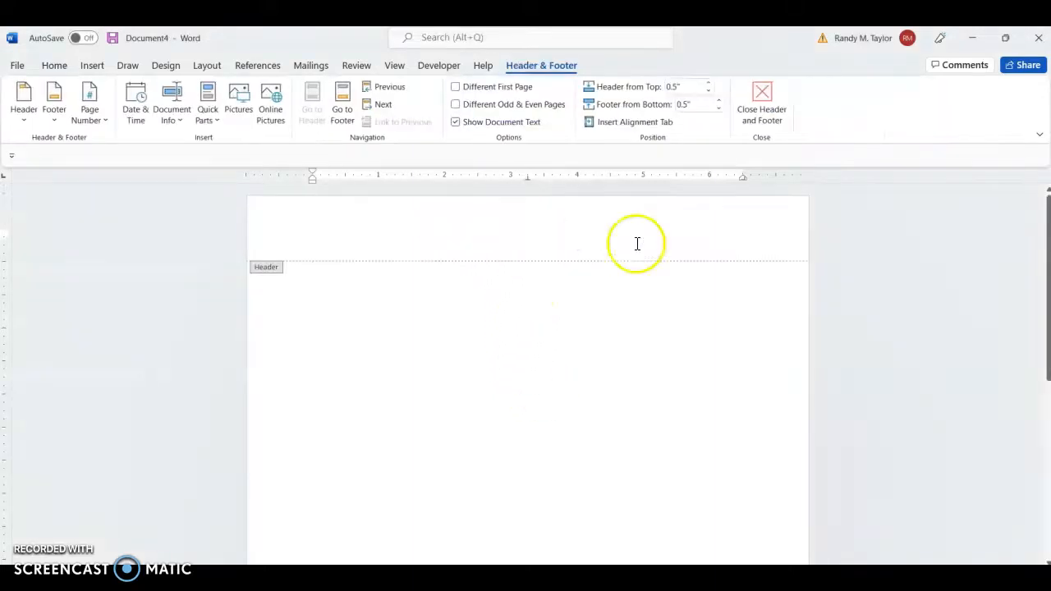
scroll(772, 253, down, 5)
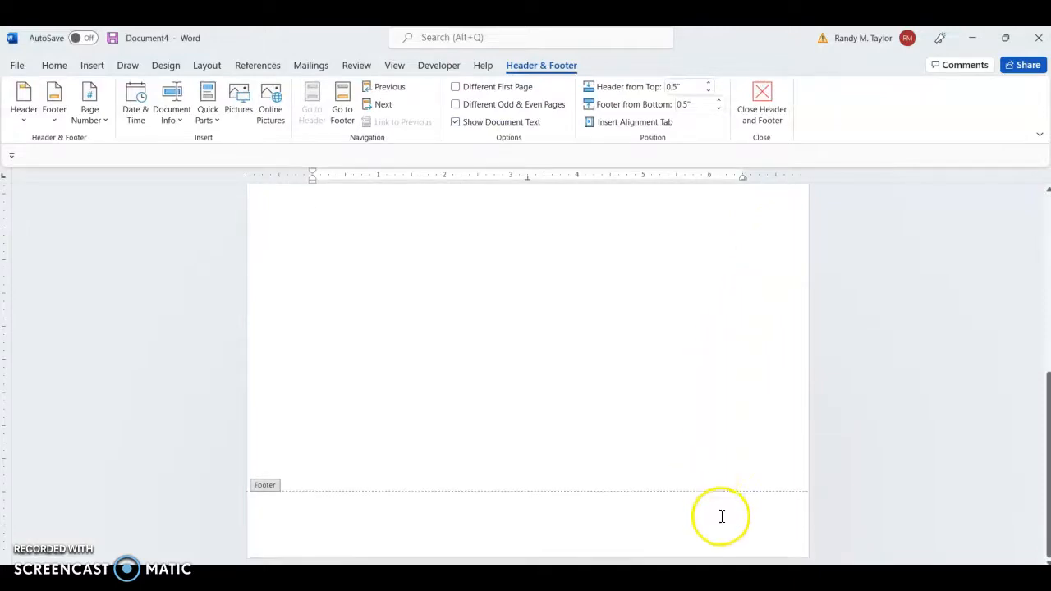
scroll(751, 521, up, 5)
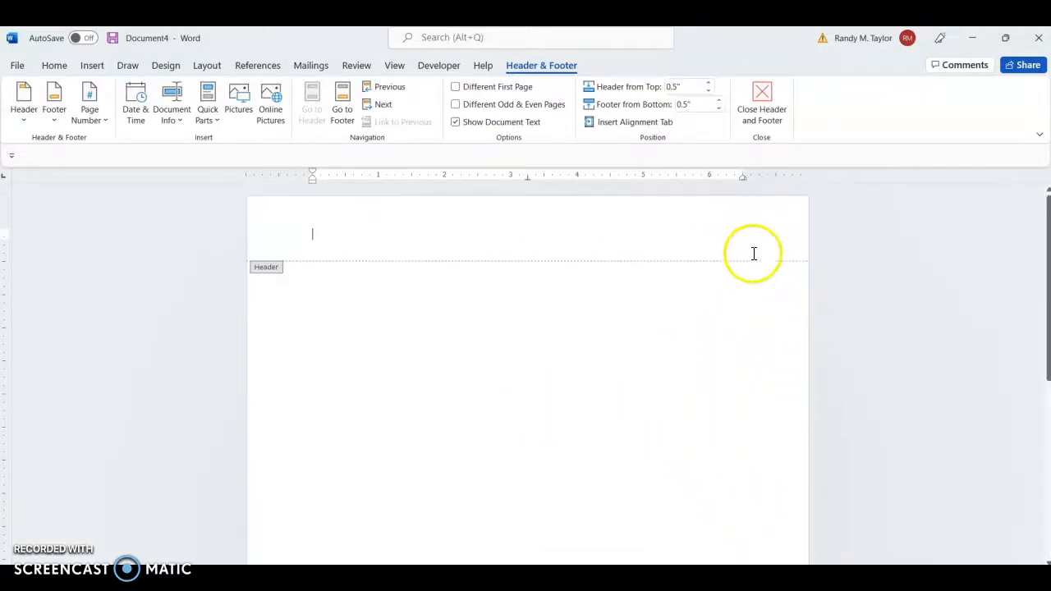
scroll(754, 253, down, 5)
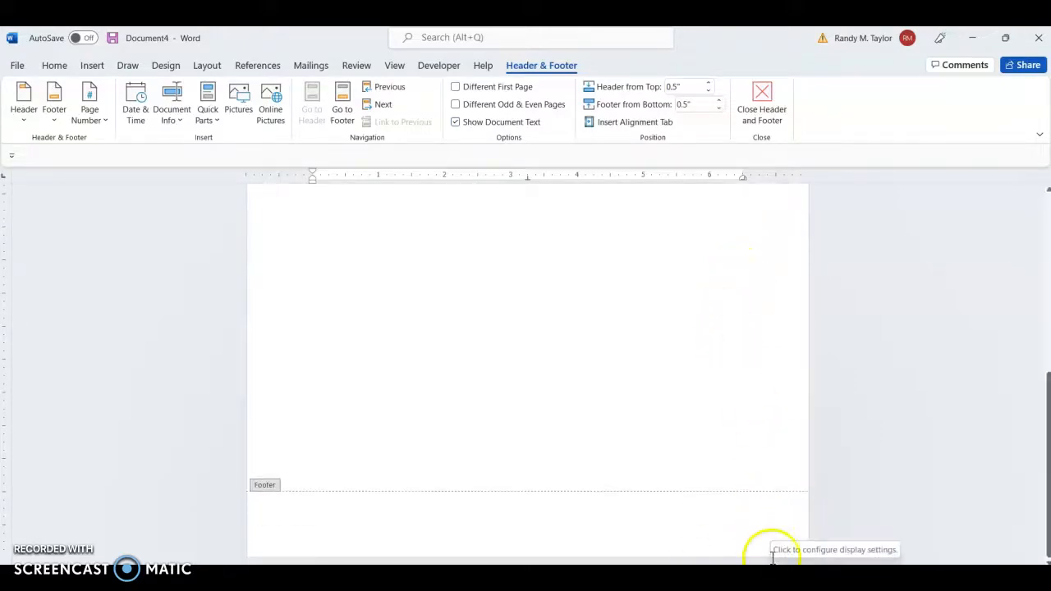
scroll(772, 534, up, 5)
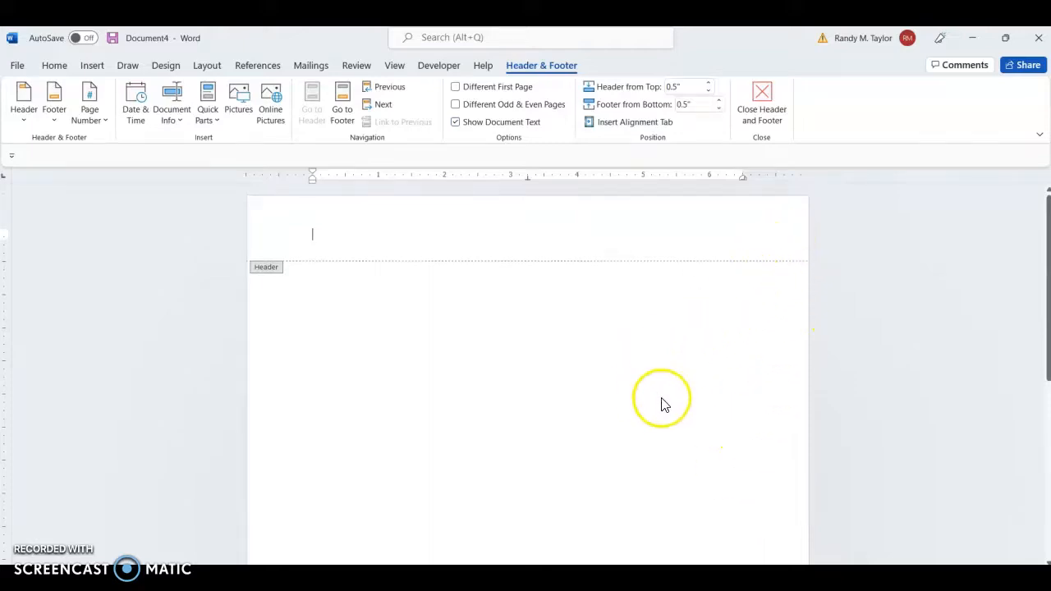
double_click(475, 327)
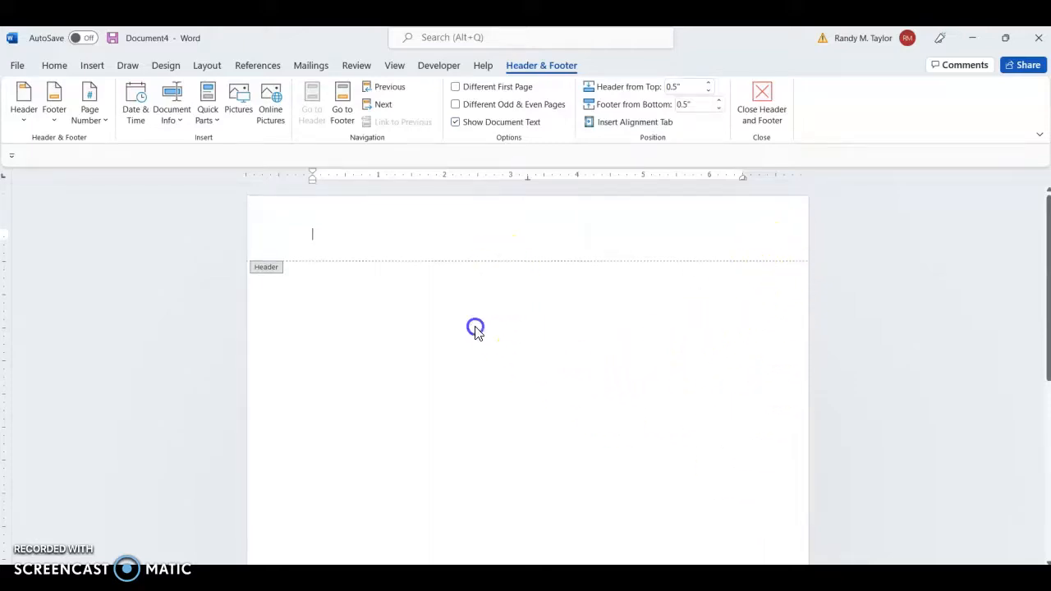
Turn on Different First Page for the header and enter TITLE OF DOCUMENT in the first page header
double_click(460, 228)
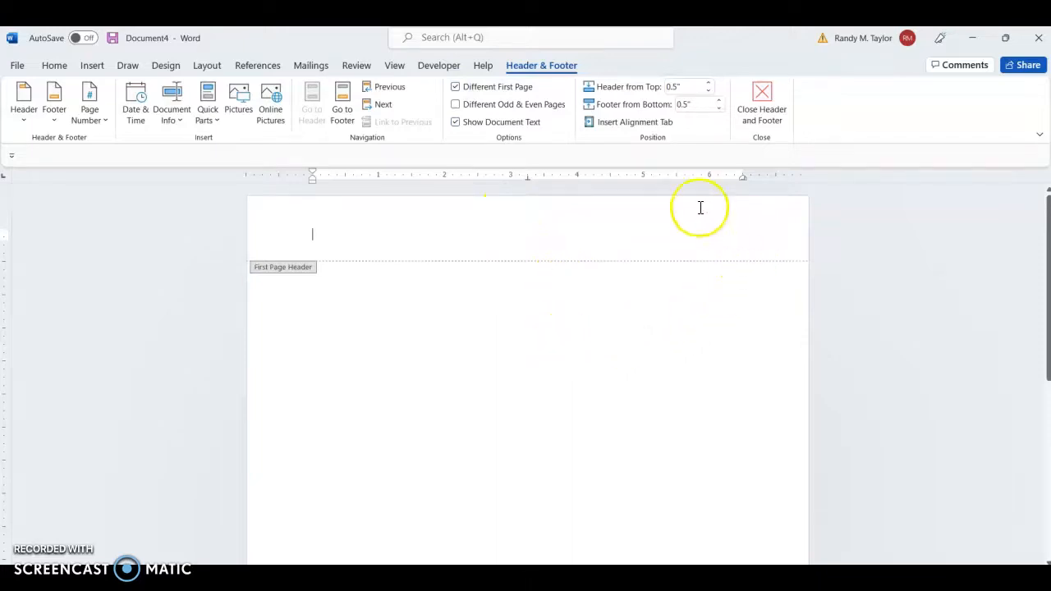
scroll(565, 272, down, 5)
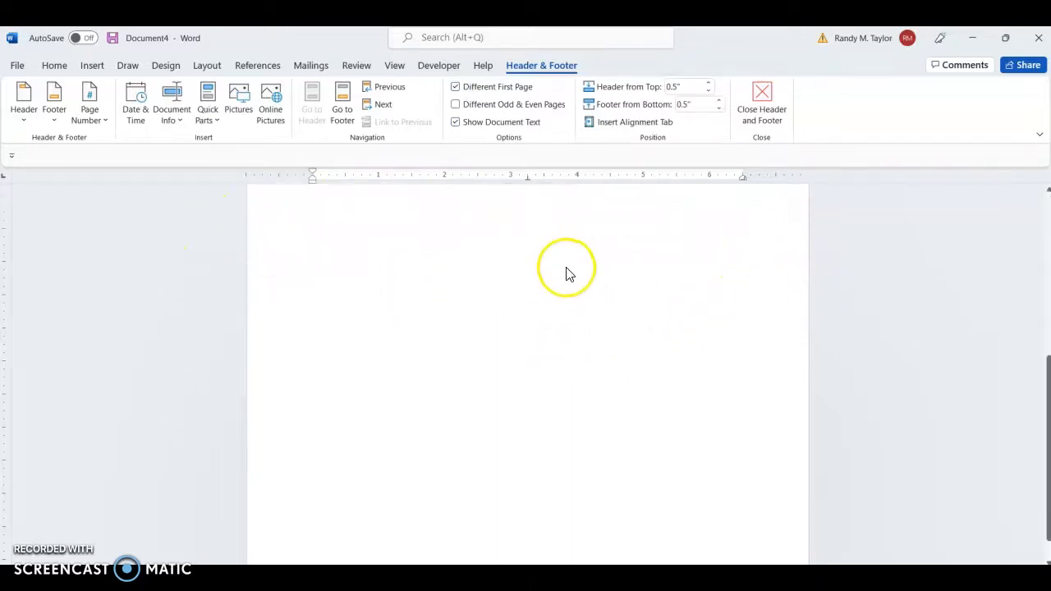
scroll(610, 444, up, 5)
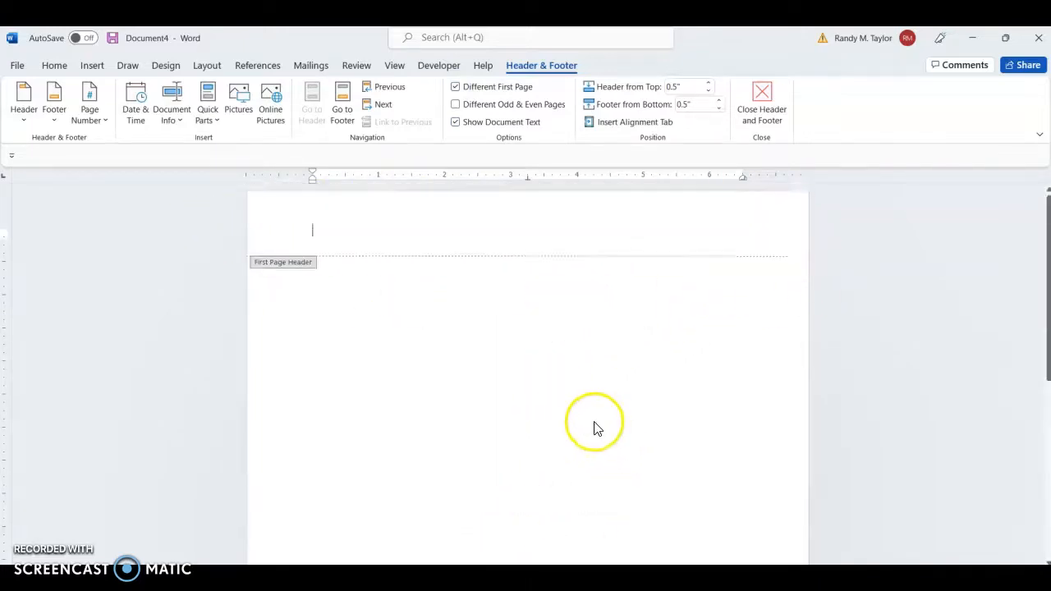
text(TITLE OF DOCUMENT)
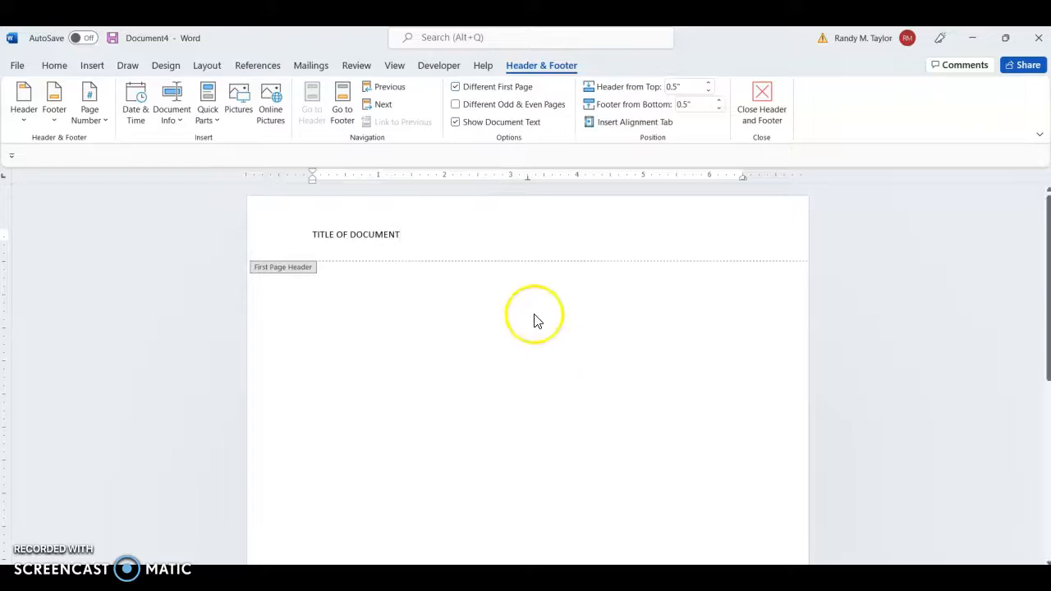
click(313, 251)
text(R)
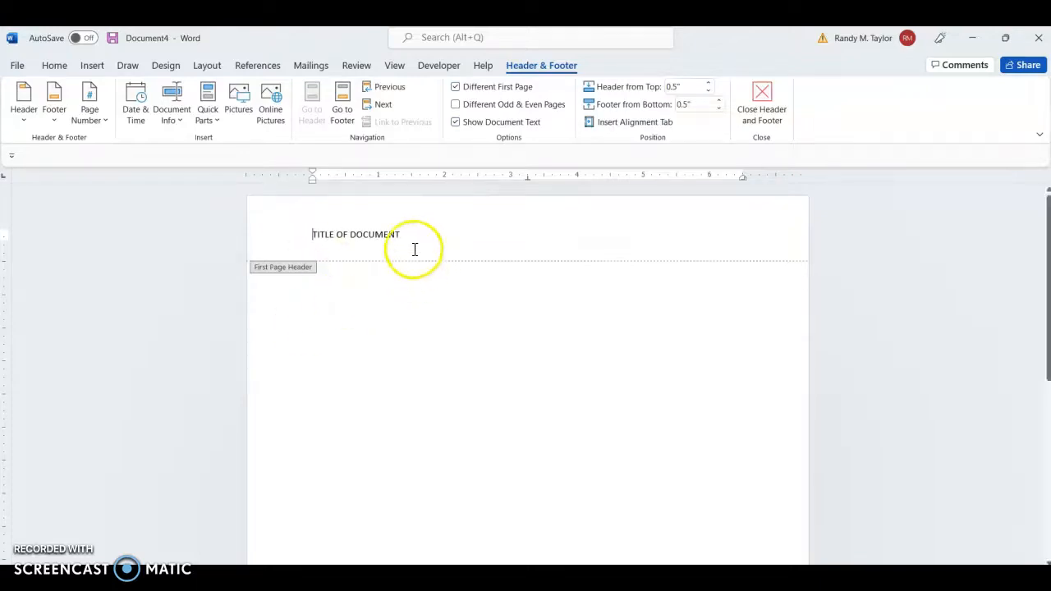
Format the first page header title as Times New Roman, size 12, and return to the document body
drag(410, 242, 306, 234)
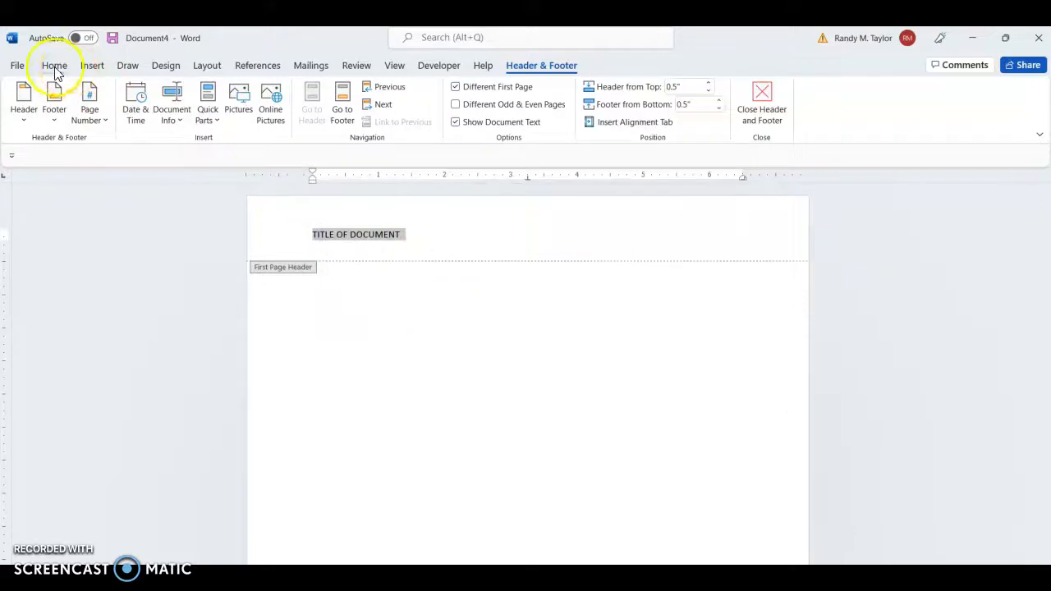
click(54, 66)
click(190, 98)
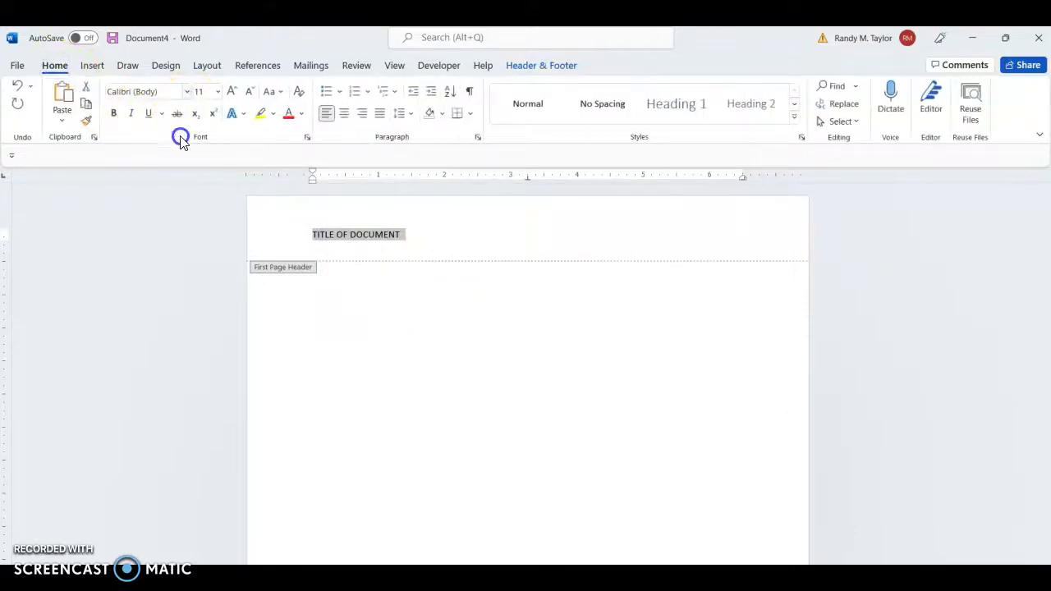
click(182, 187)
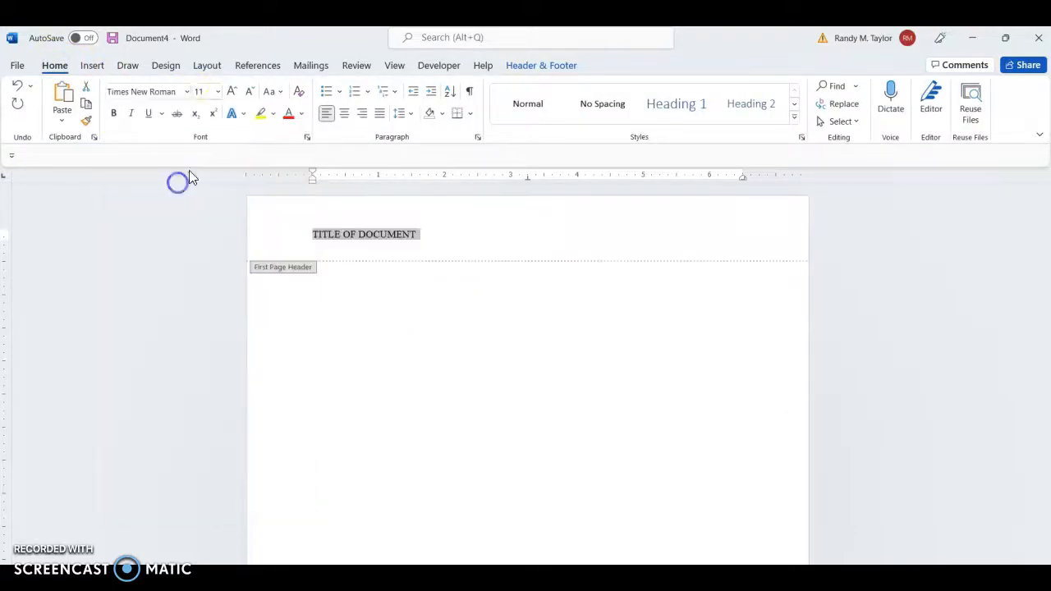
click(217, 91)
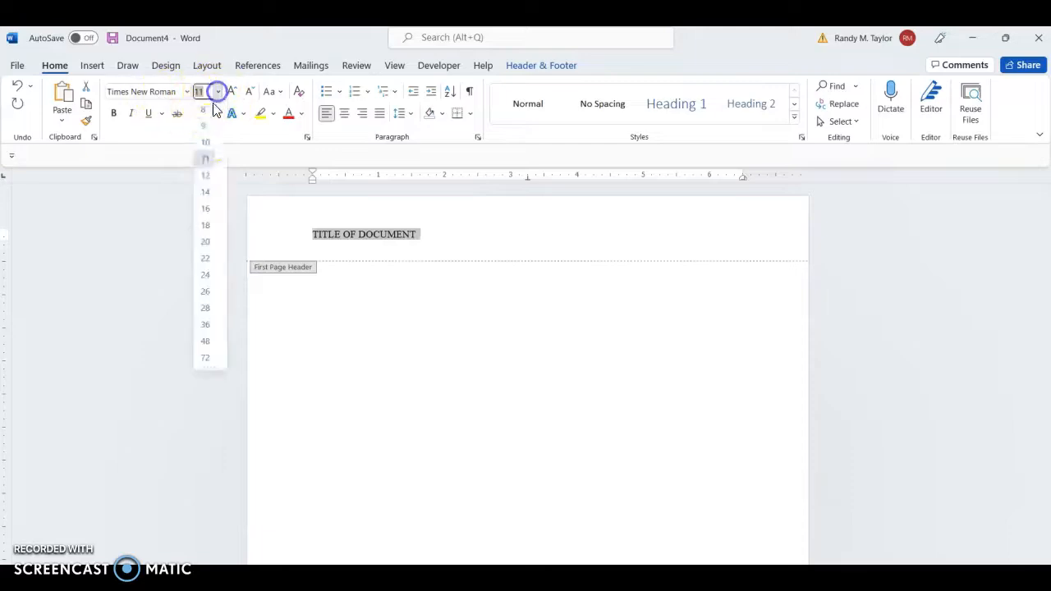
double_click(356, 338)
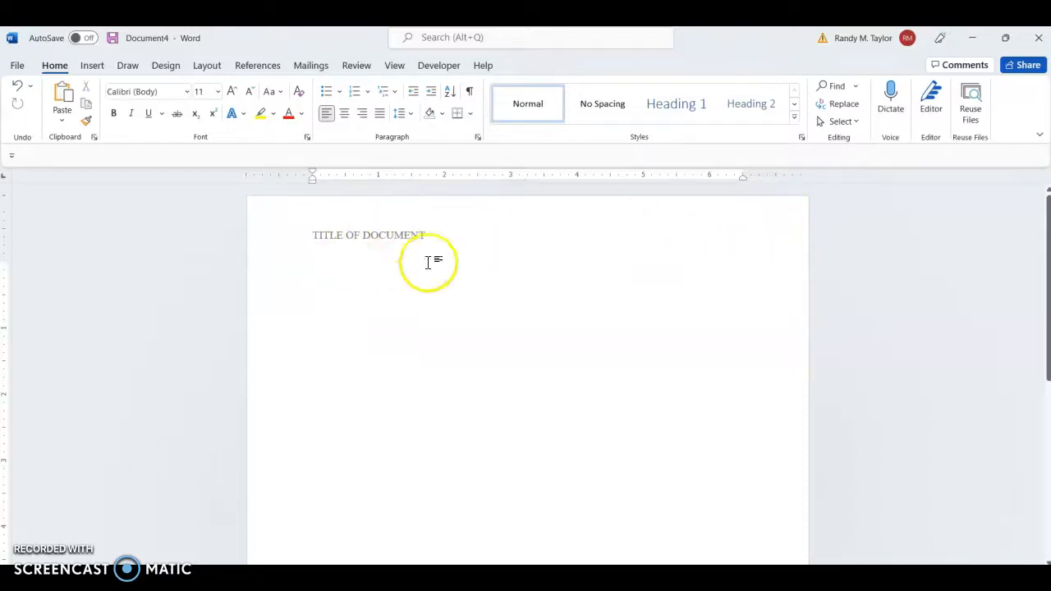
Add blank lines and a page break in the body to extend the document onto a second page
scroll(443, 238, down, 5)
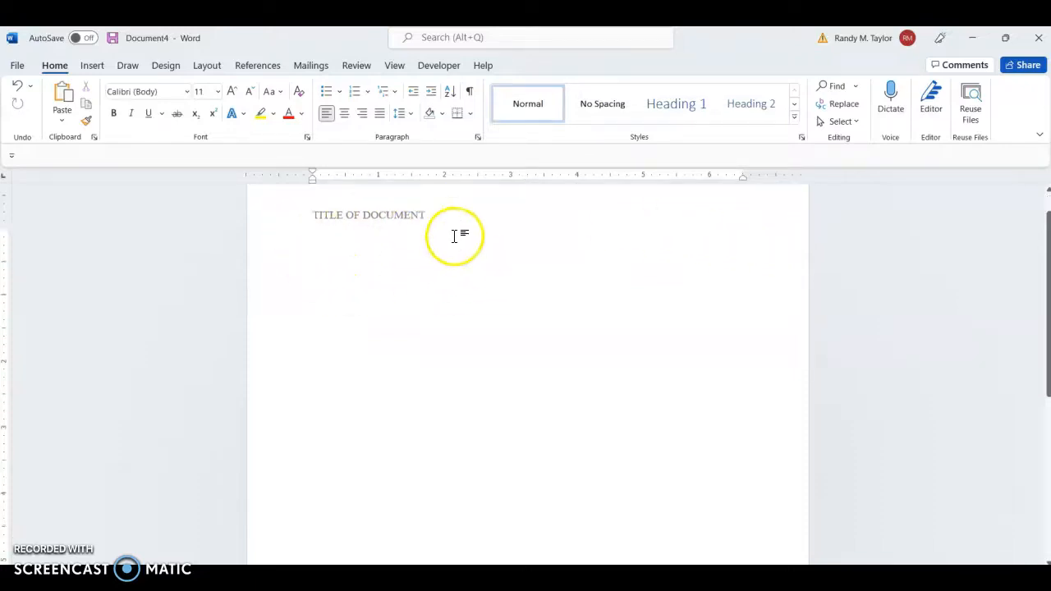
click(506, 378)
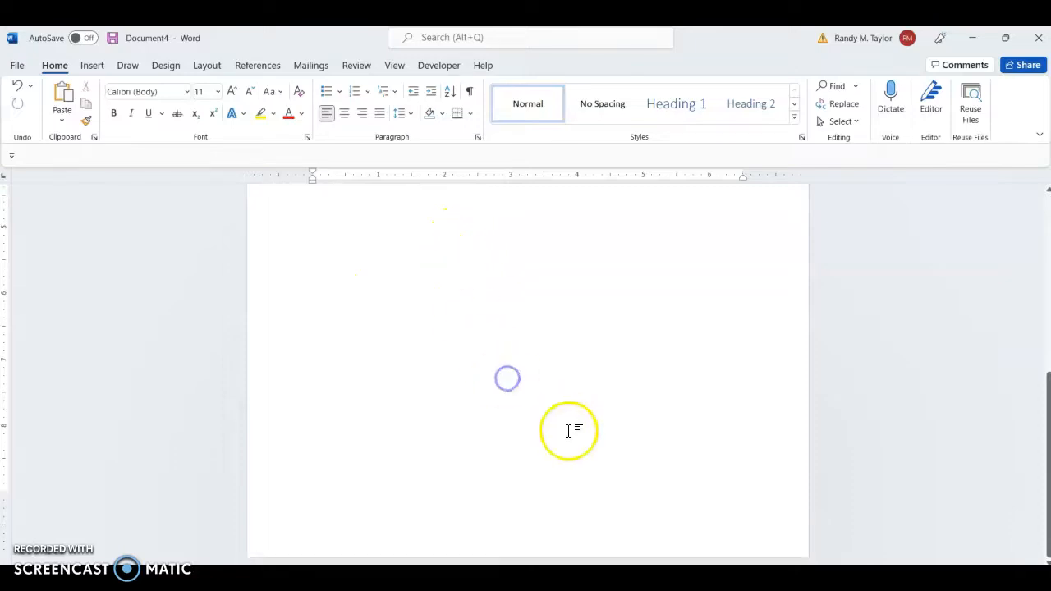
key(Return)
key(Return)
key(Return)
scroll(591, 448, down, 3)
key(Return)
key(Return)
key(Return)
key(Return)
key(Return)
key(Return)
key(Return)
key(Return)
key(Return)
key(Return)
key(Return)
key(Return)
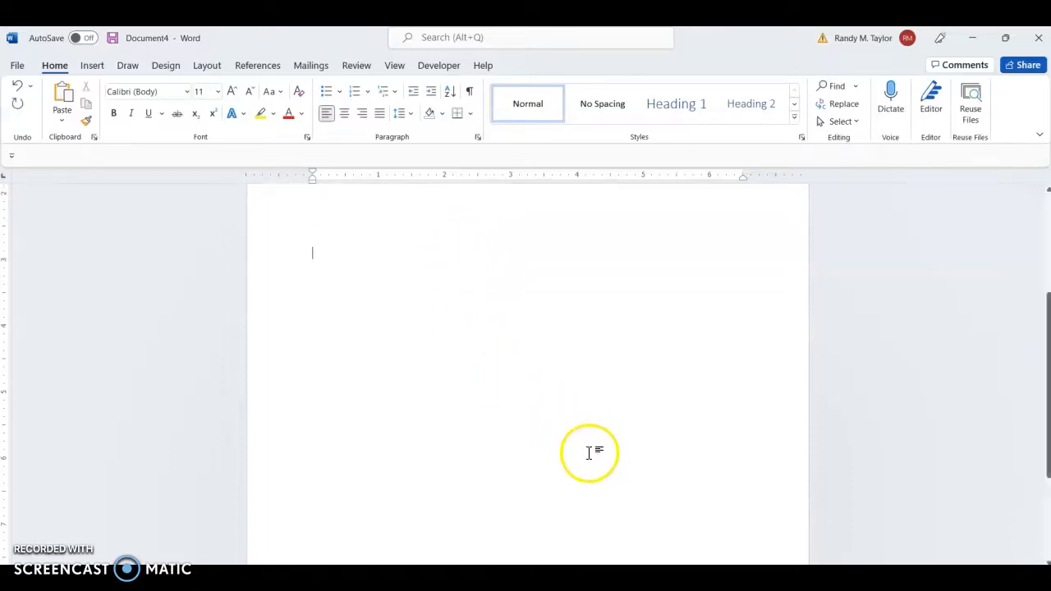
key(ctrl+Return)
scroll(607, 464, down, 2)
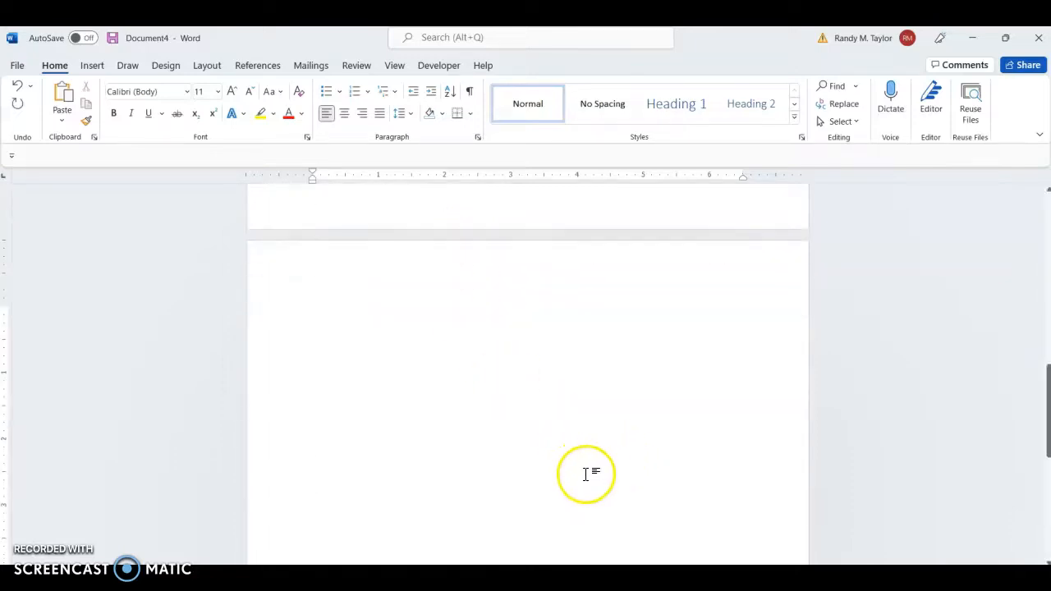
scroll(572, 480, up, 5)
scroll(572, 481, down, 4)
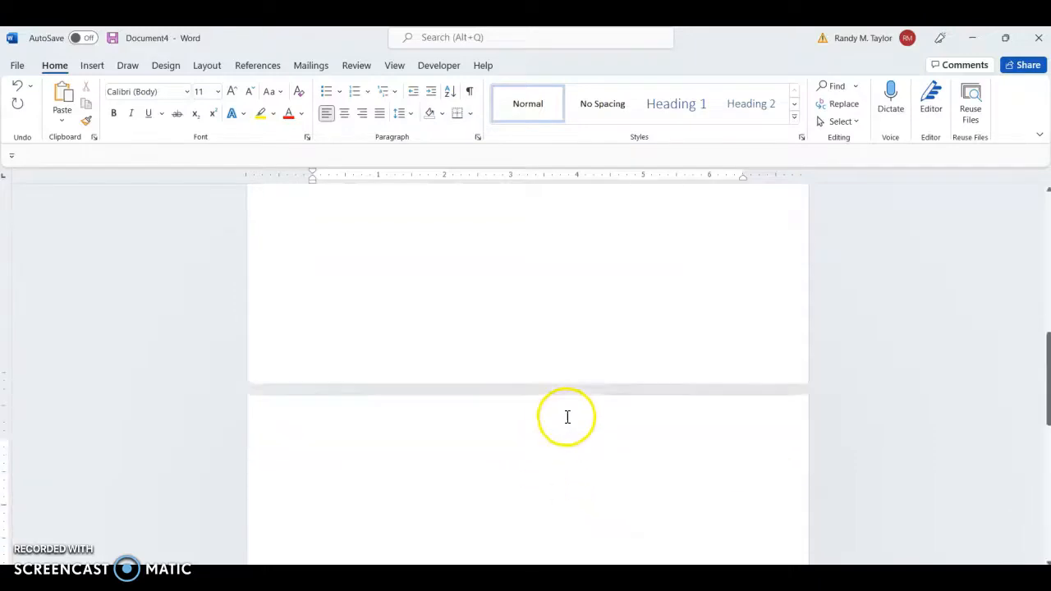
Open the second page's header and insert a top-of-page number in the Plain Number 3 style
double_click(518, 374)
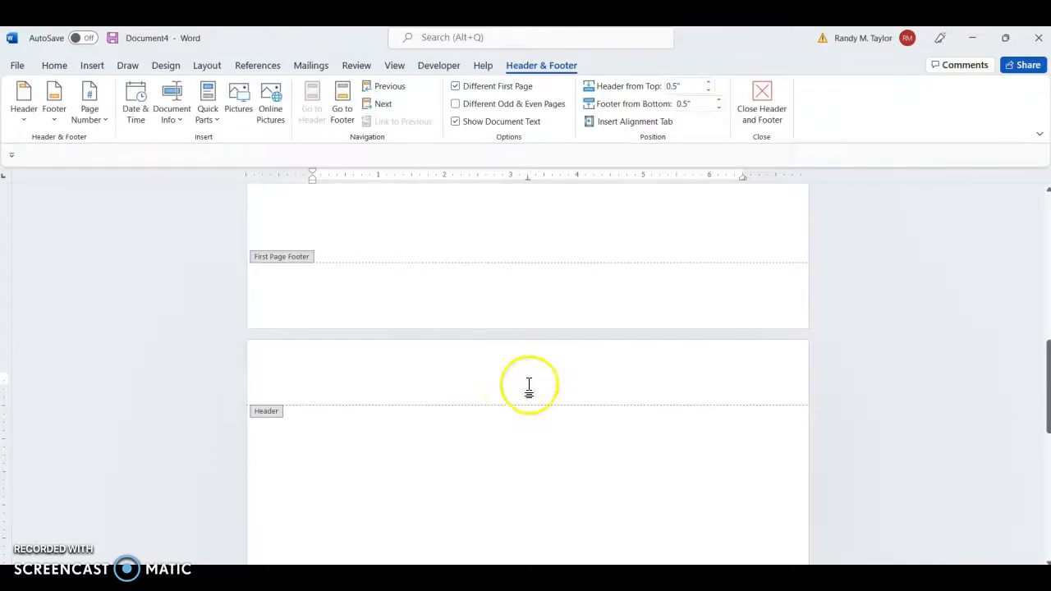
click(92, 65)
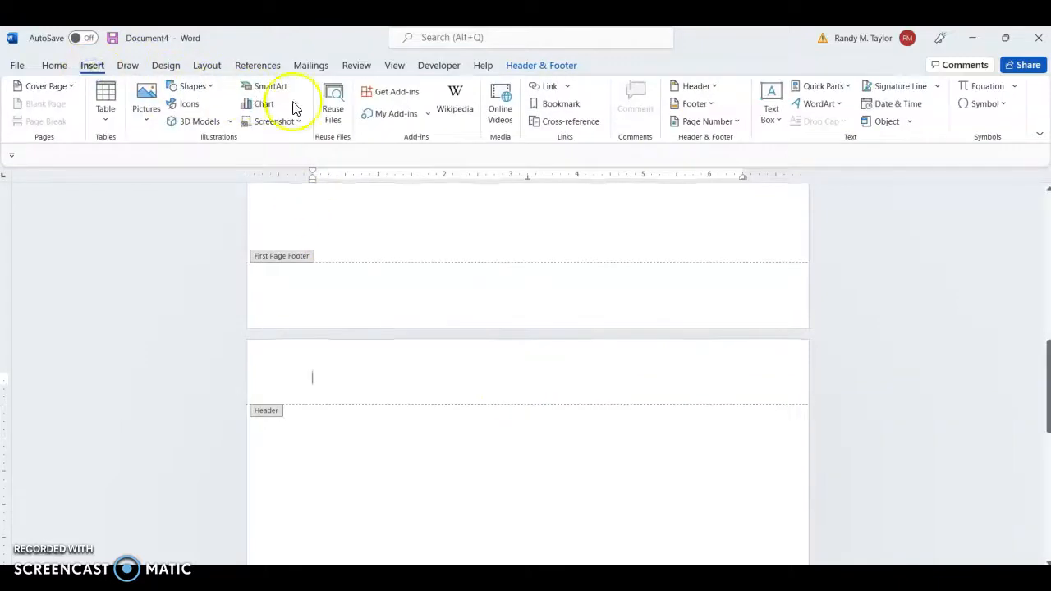
click(739, 123)
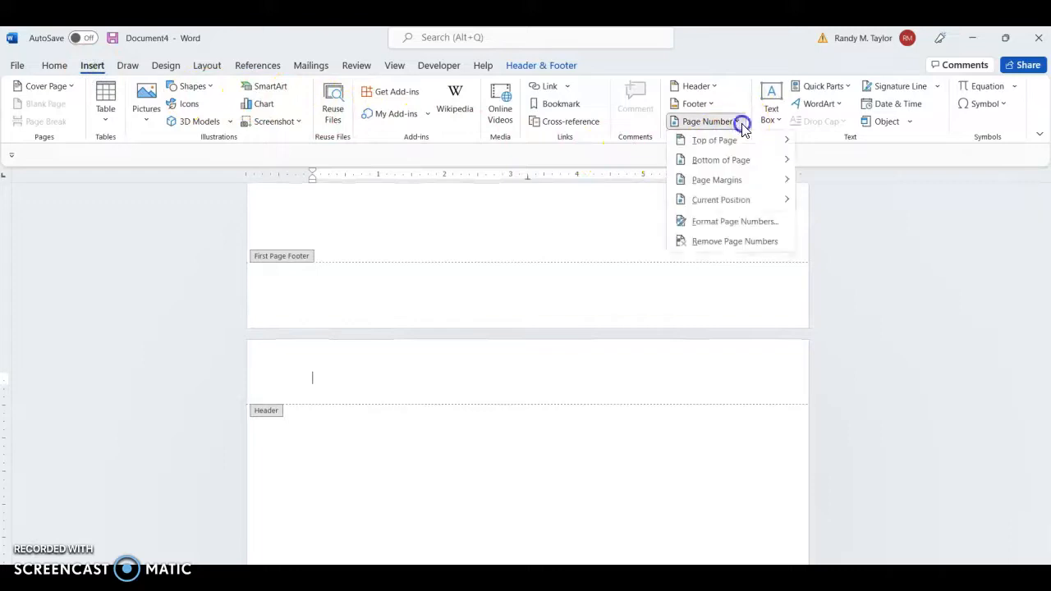
mouse_move(740, 143)
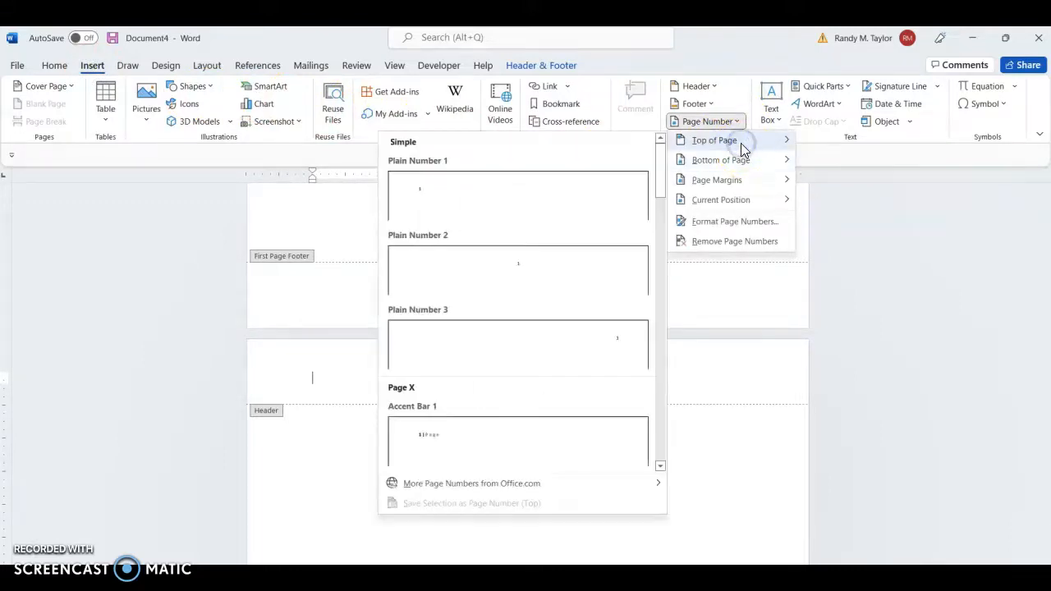
click(562, 349)
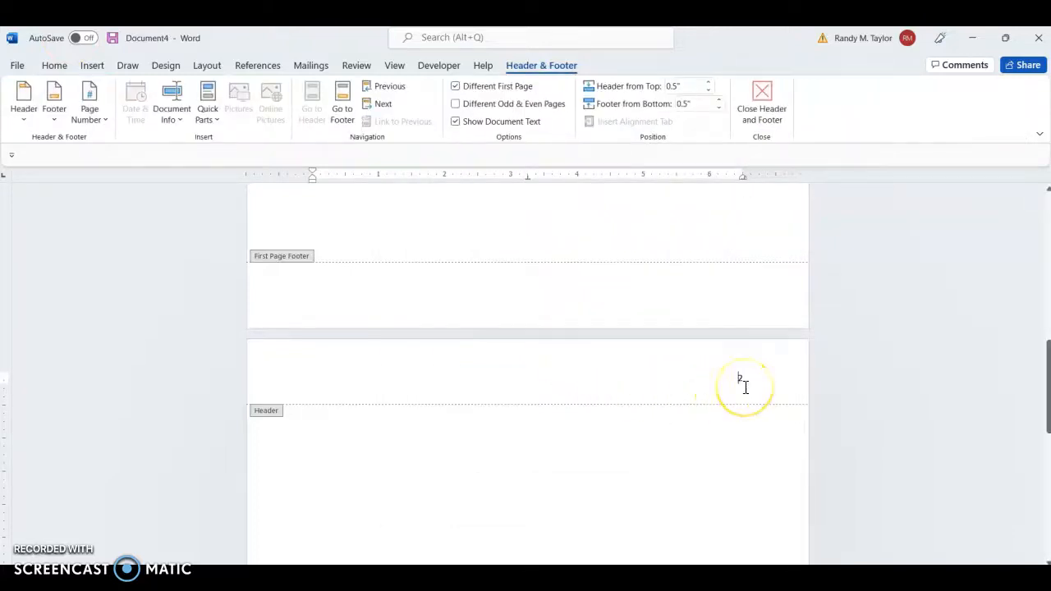
scroll(751, 385, up, 7)
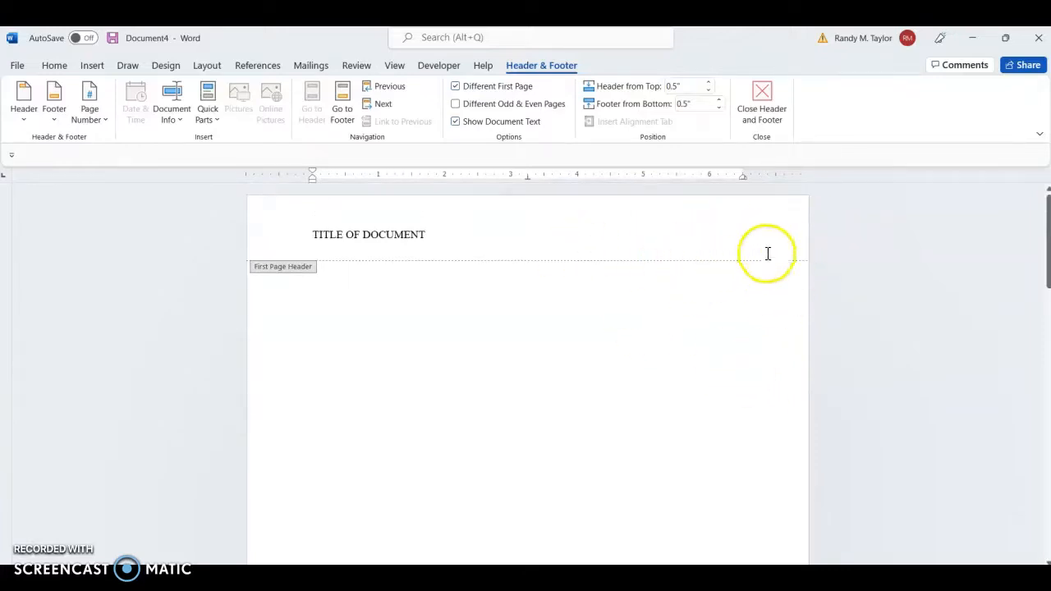
scroll(731, 258, down, 7)
scroll(739, 325, down, 3)
scroll(762, 338, up, 1)
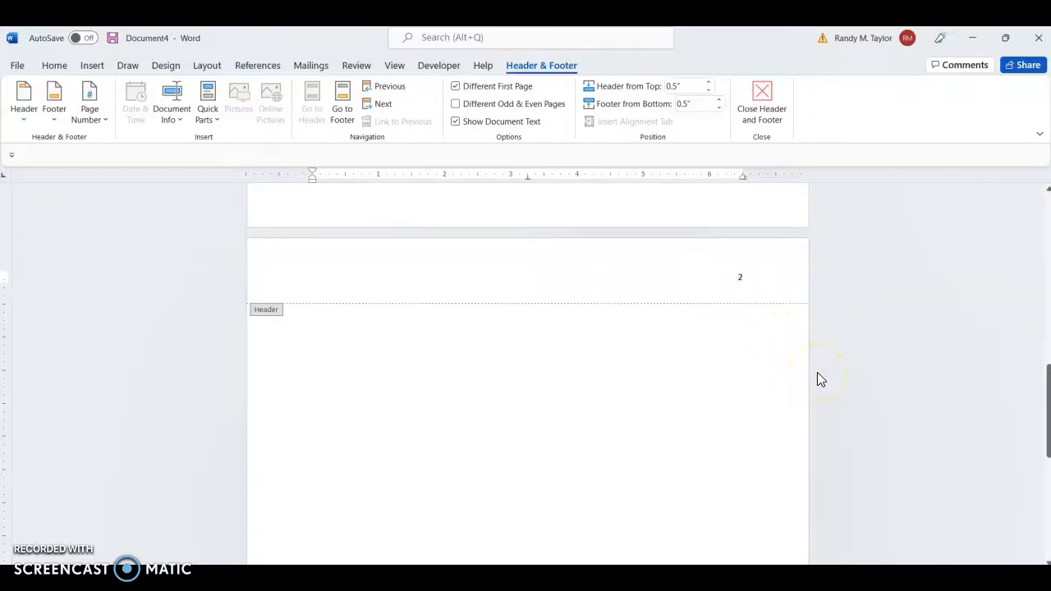
Enter TITLE OF DOCUMENT before the page number in the second page's header and separate them so the title sits at the left margin
text(TITLE OF)
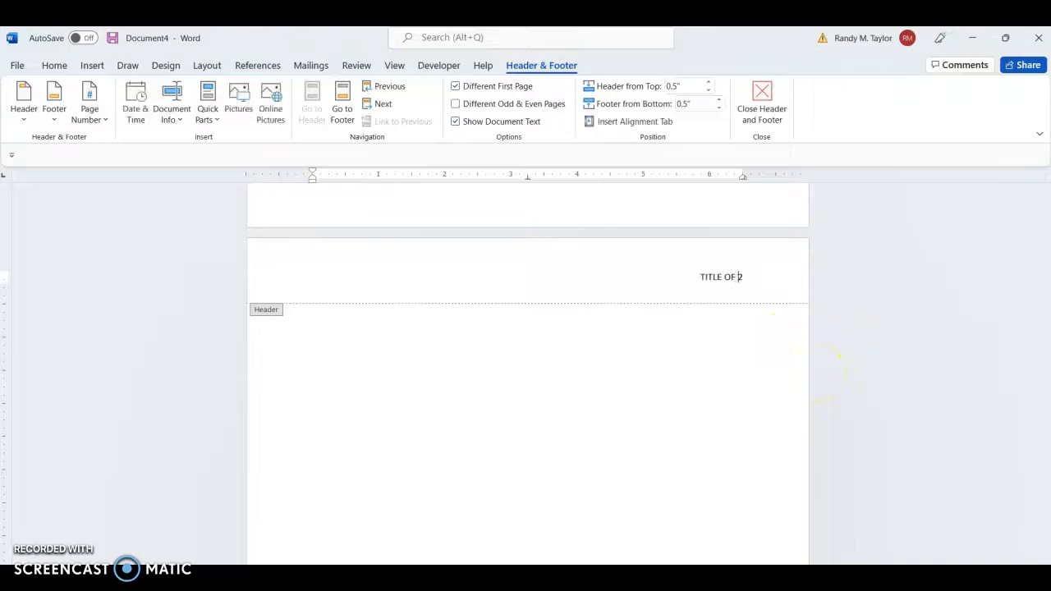
text( DOCU)
key(BackSpace)
key(BackSpace)
text(OCUMENT)
key(Tab)
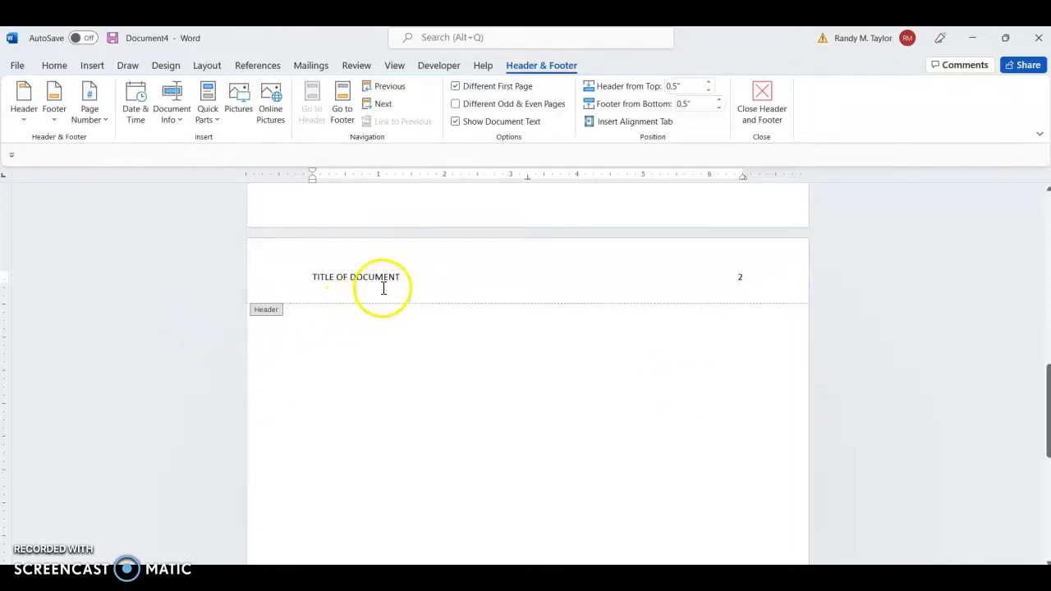
Format the title in the second page's header as Times New Roman, size 12
drag(367, 276, 316, 268)
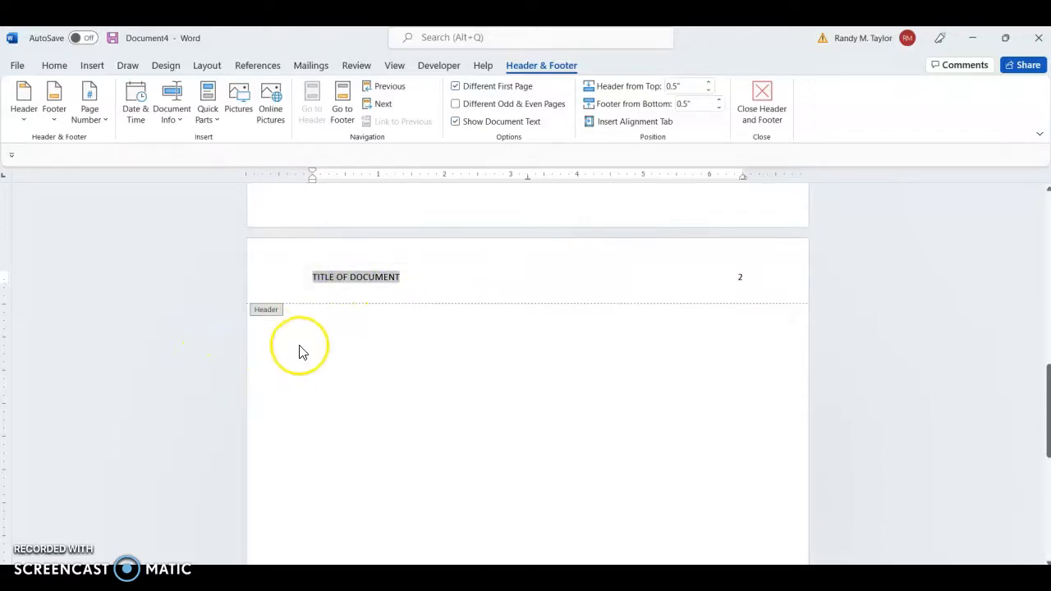
scroll(495, 378, up, 10)
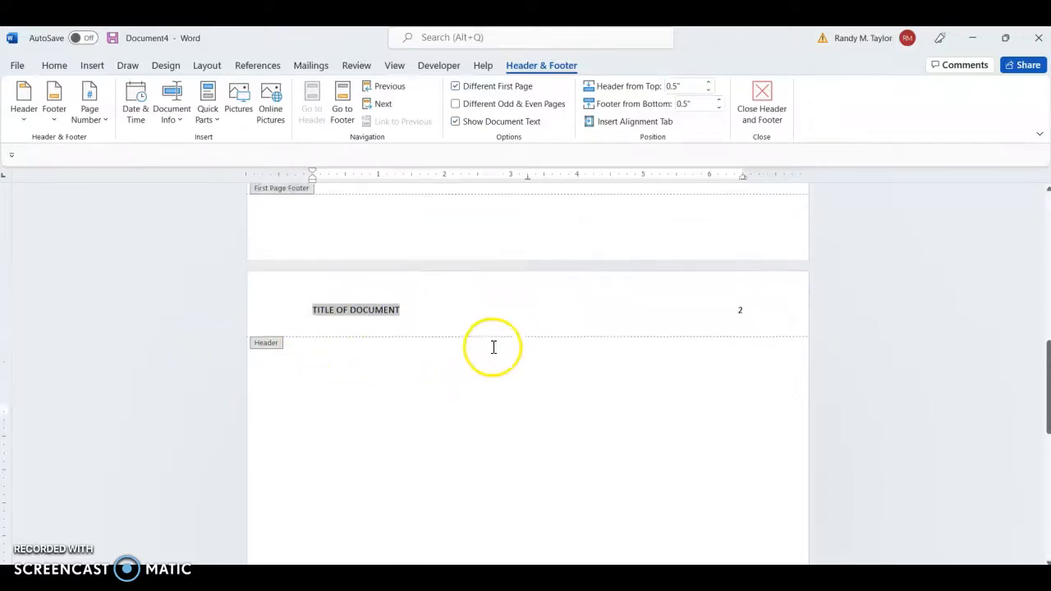
scroll(462, 353, down, 10)
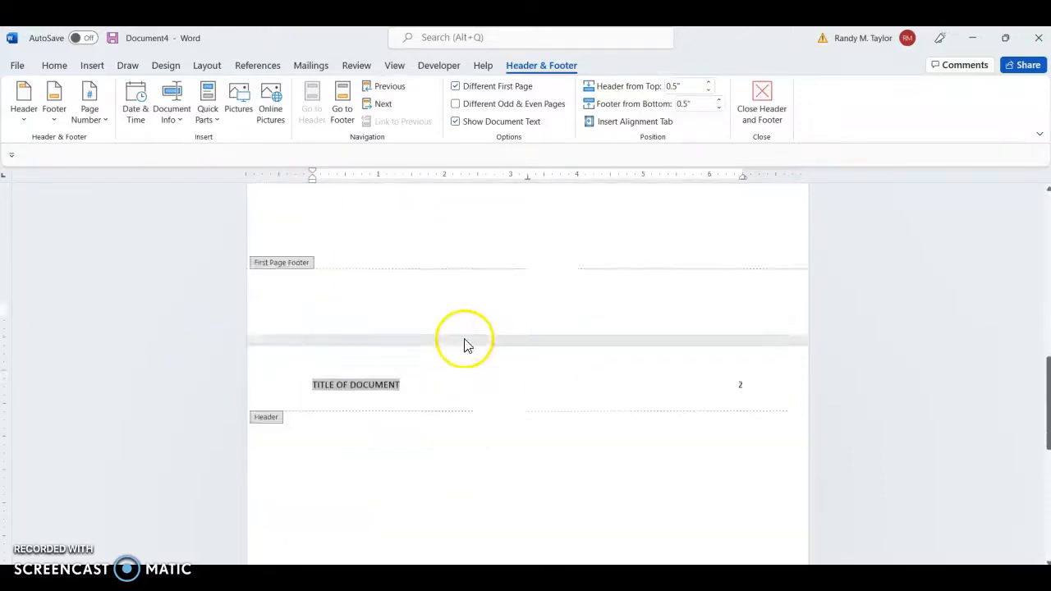
click(53, 65)
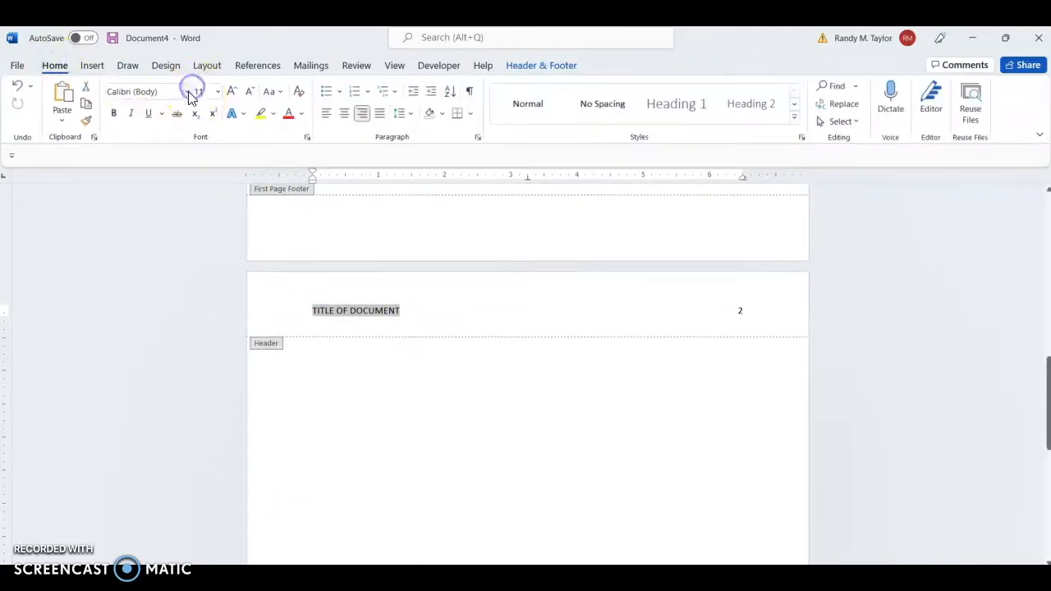
click(186, 92)
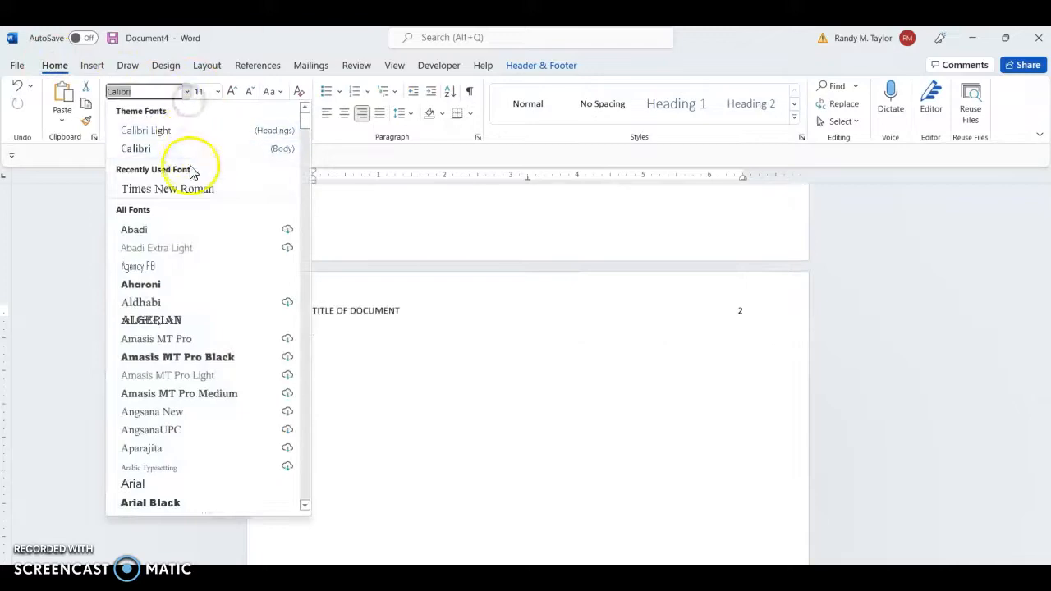
click(184, 188)
click(217, 91)
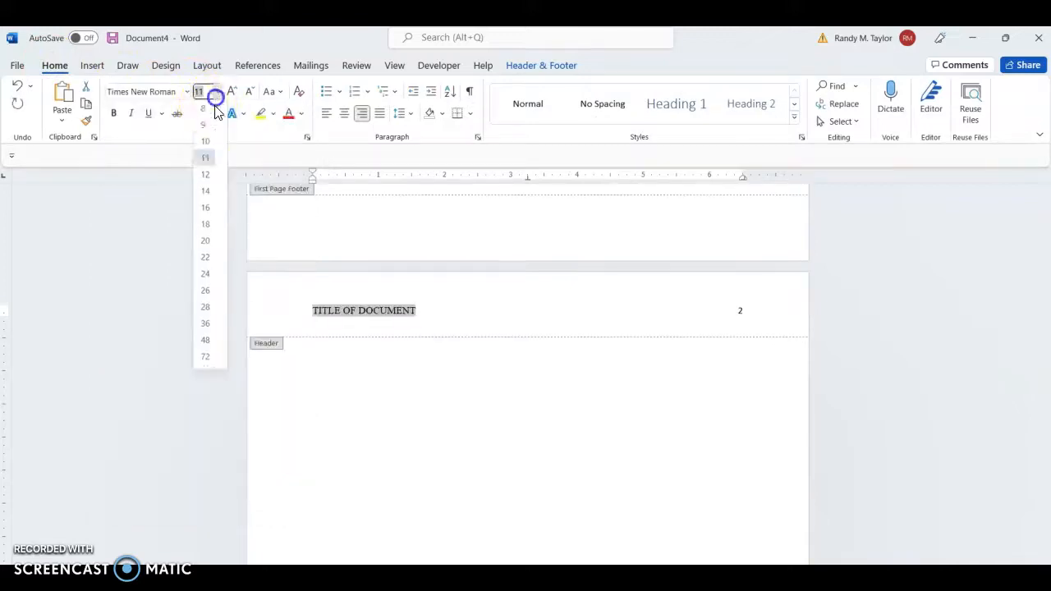
click(201, 172)
Try to format the page number in the second page's header as Times New Roman, size 12
click(659, 311)
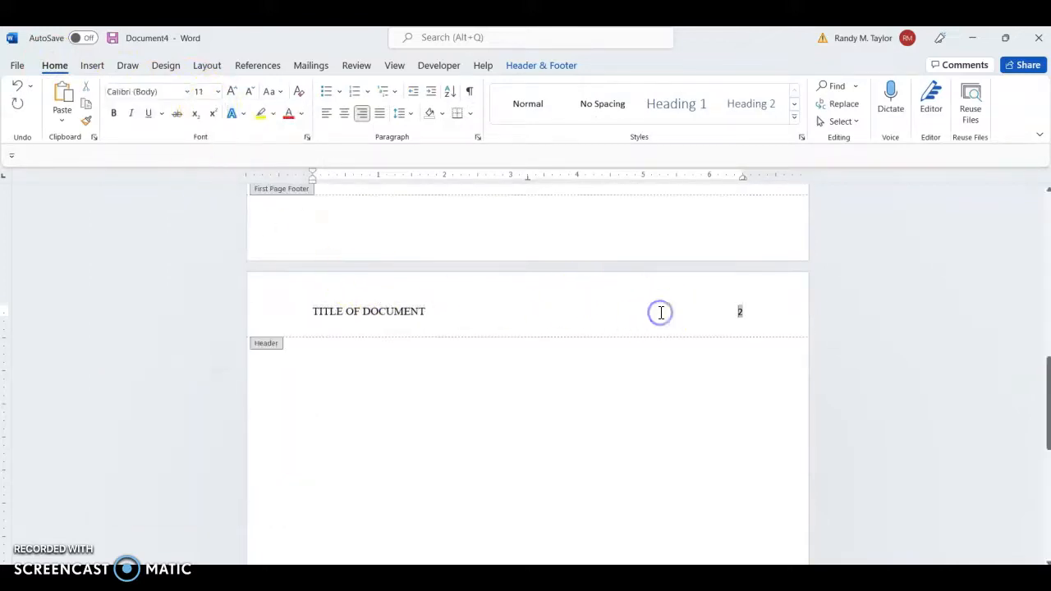
double_click(743, 312)
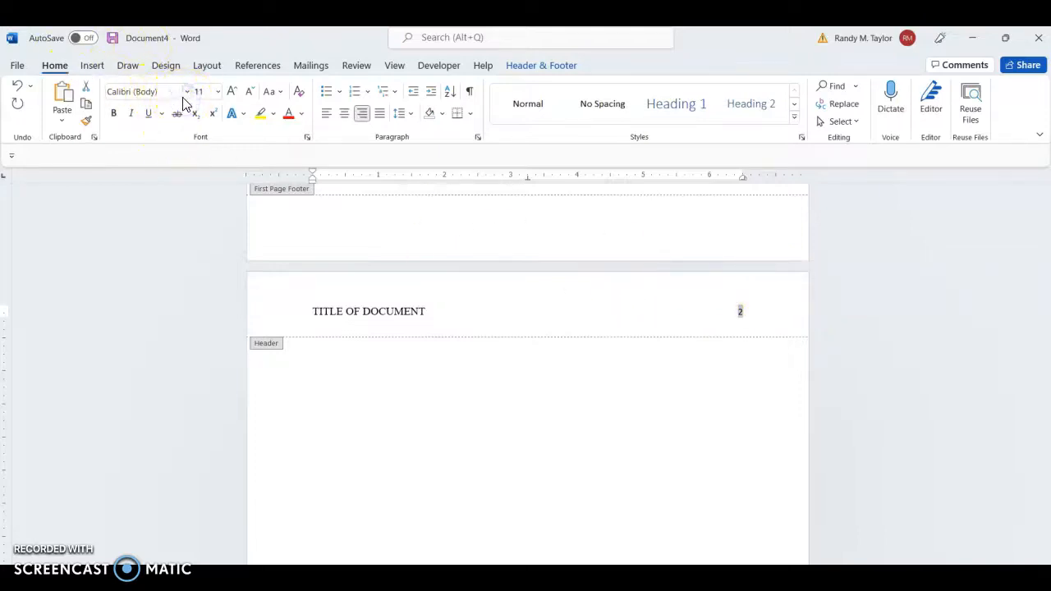
click(185, 91)
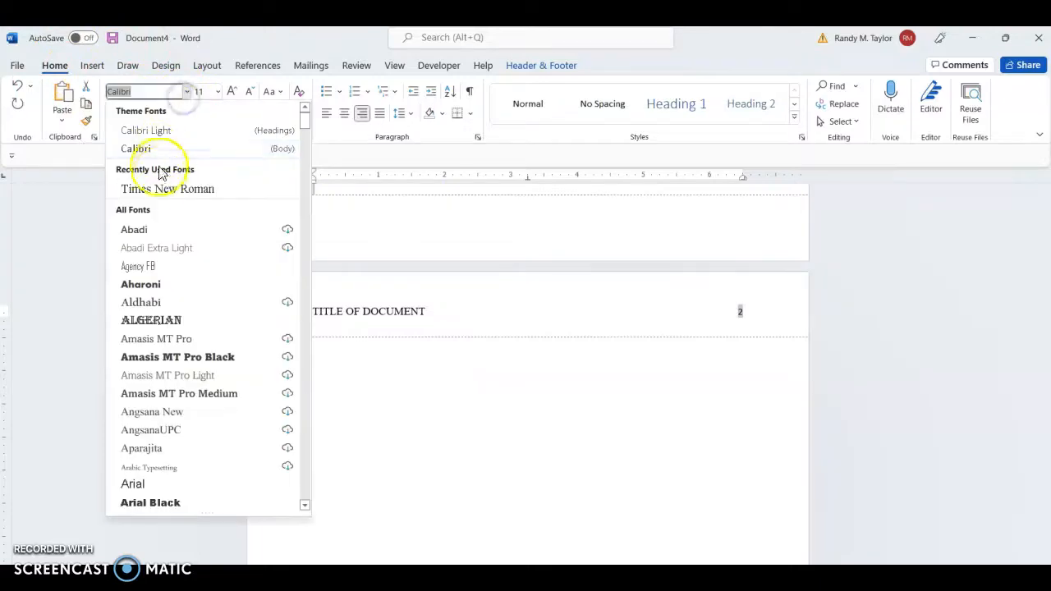
click(160, 180)
click(216, 92)
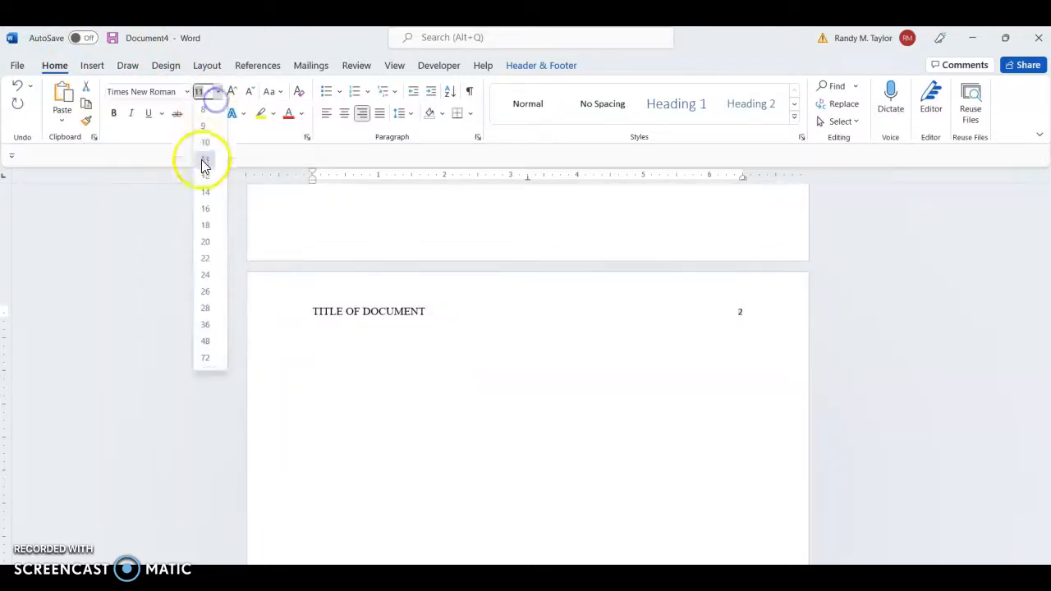
click(202, 176)
double_click(540, 424)
Reselect the second page's header number, set it to size 12 in Times New Roman, and return to the document body
double_click(692, 310)
double_click(738, 311)
click(56, 66)
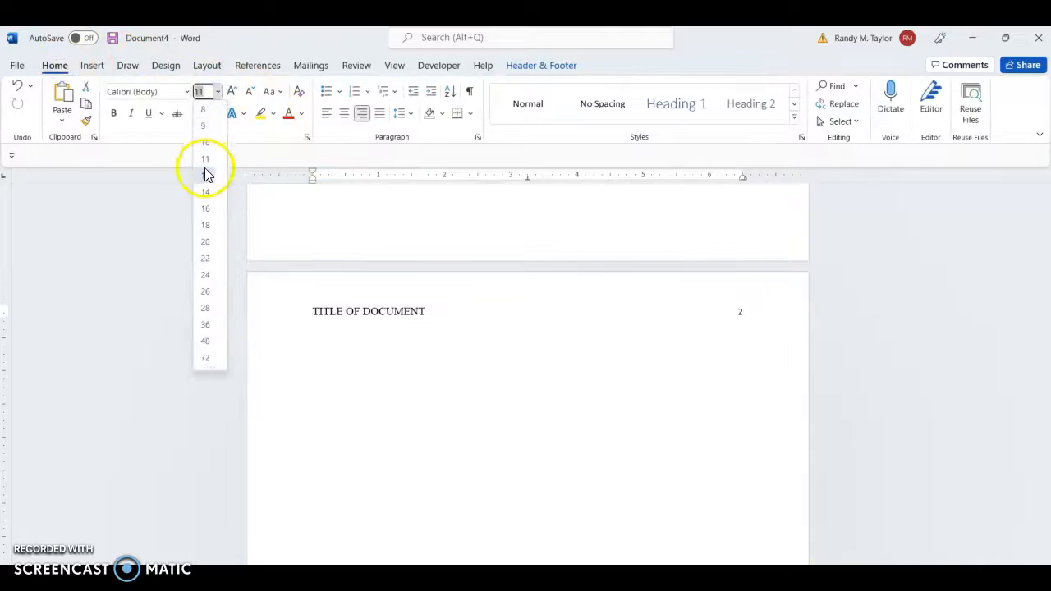
click(205, 172)
click(190, 96)
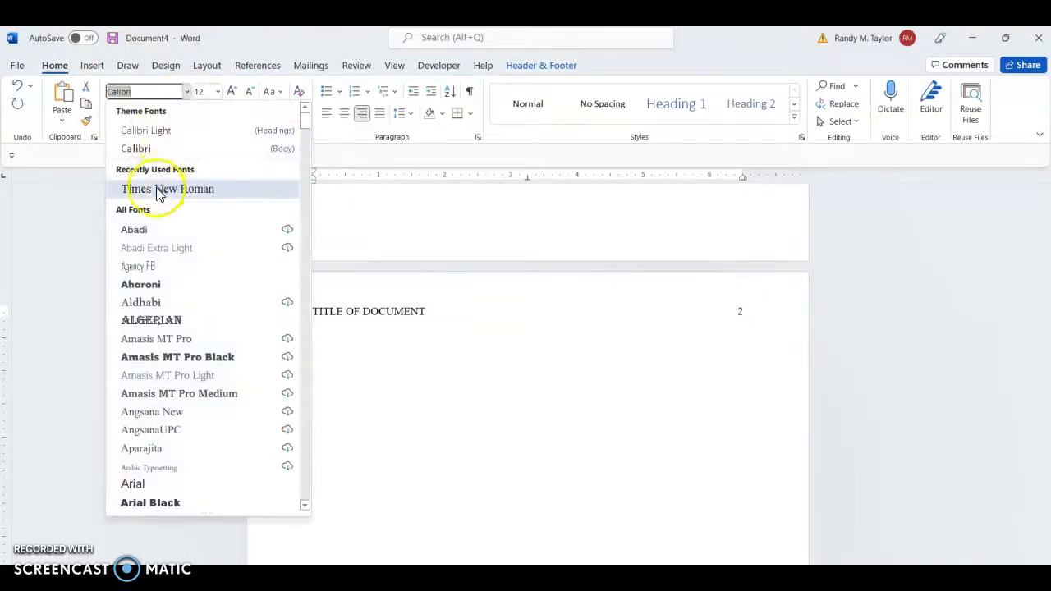
click(158, 189)
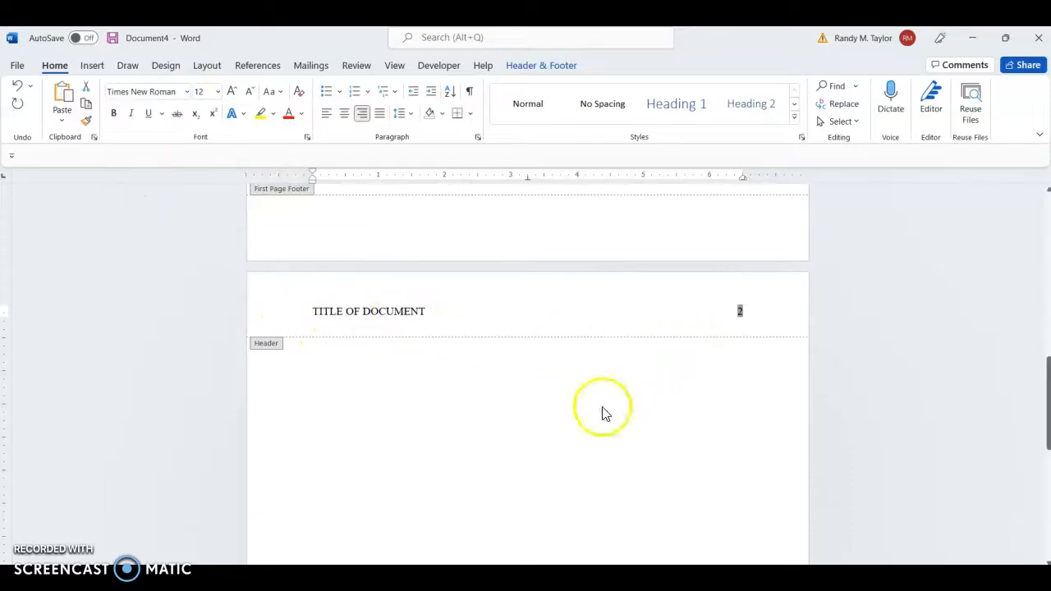
double_click(583, 446)
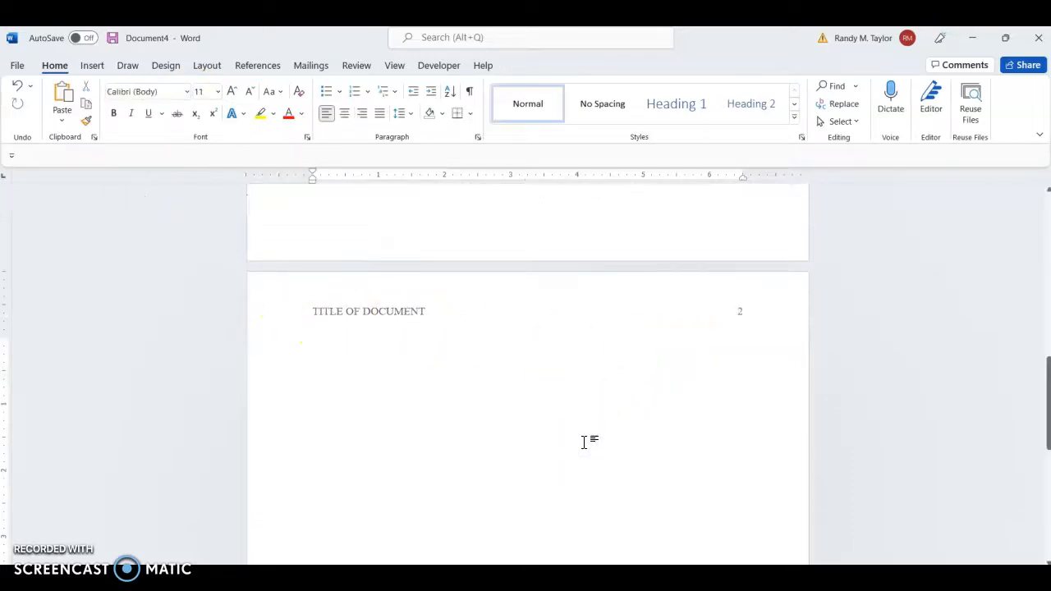
Compare the headers of the first and second pages, checking the title and page number on each
scroll(547, 408, up, 10)
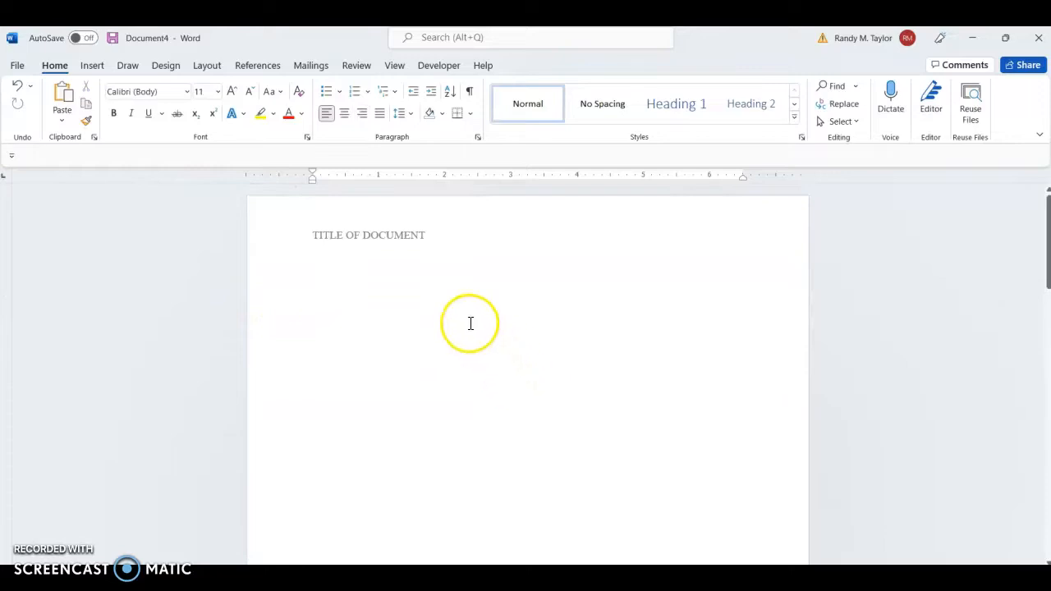
scroll(469, 287, down, 2)
scroll(396, 256, up, 2)
scroll(456, 238, up, 2)
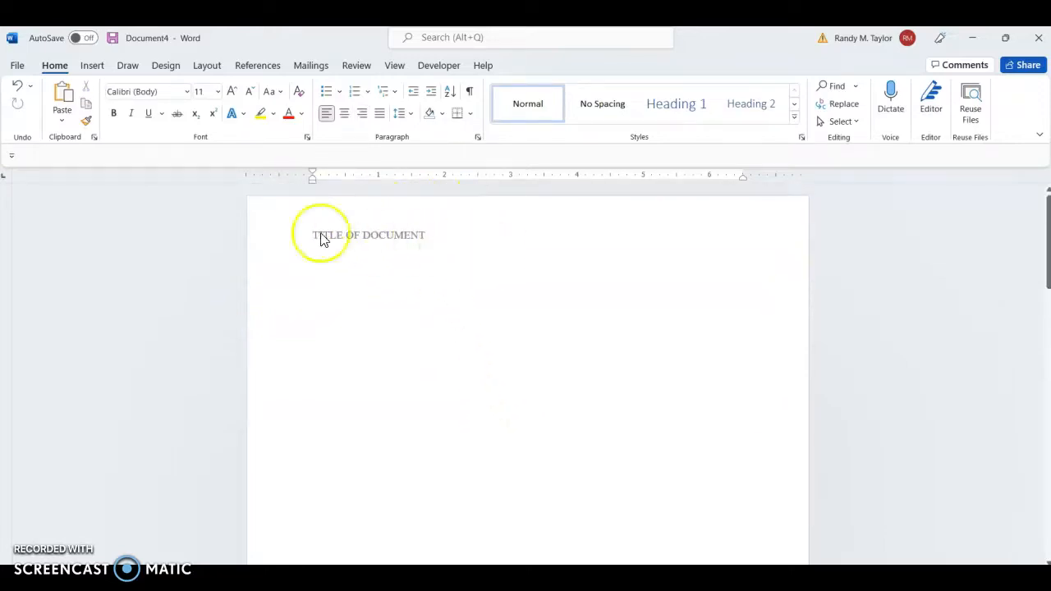
scroll(415, 281, down, 9)
scroll(412, 289, down, 5)
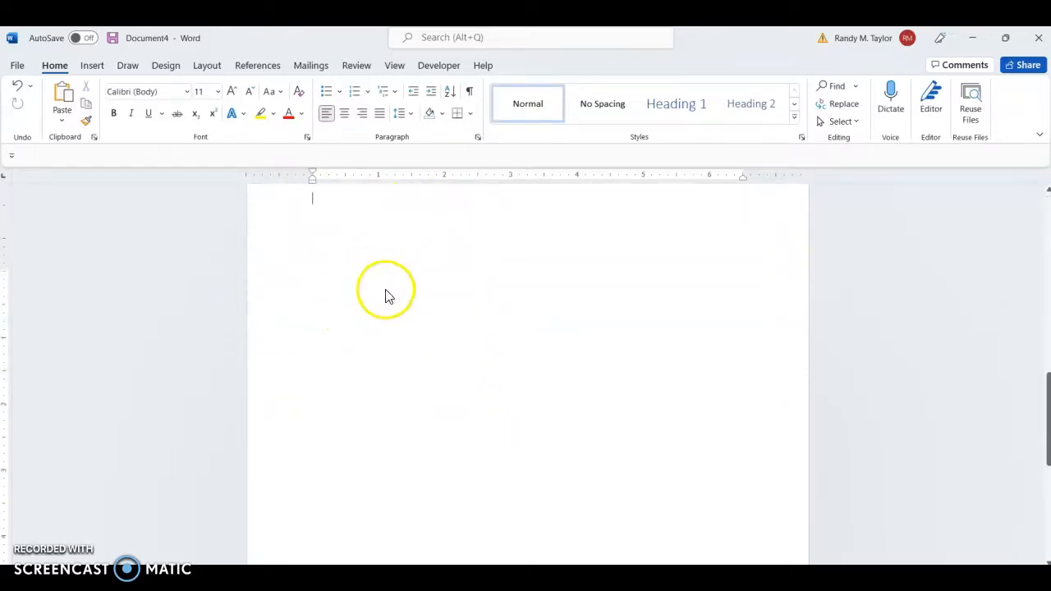
scroll(380, 279, up, 2)
scroll(380, 294, up, 8)
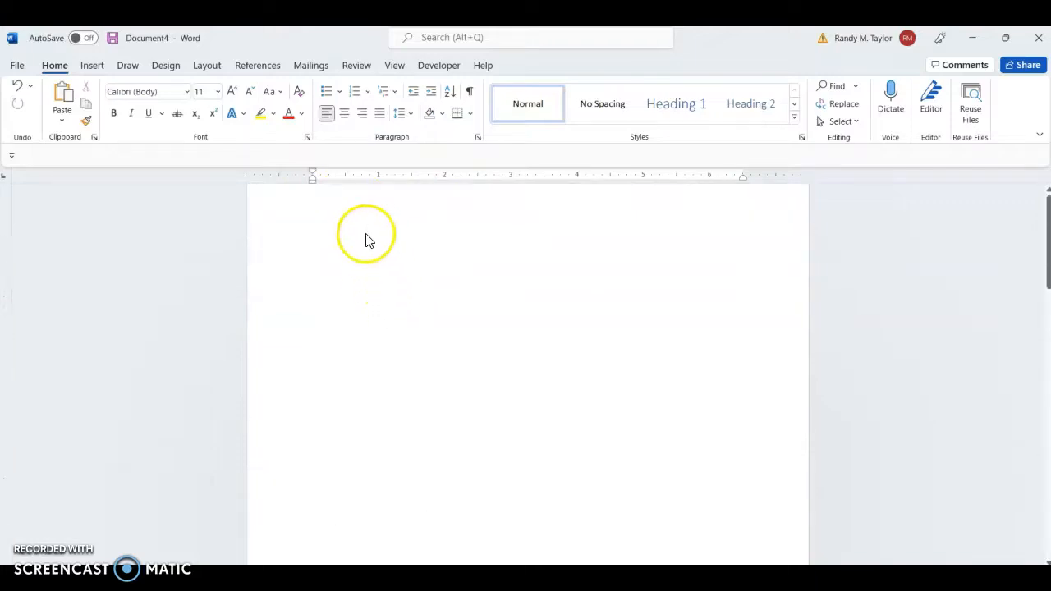
scroll(404, 271, down, 10)
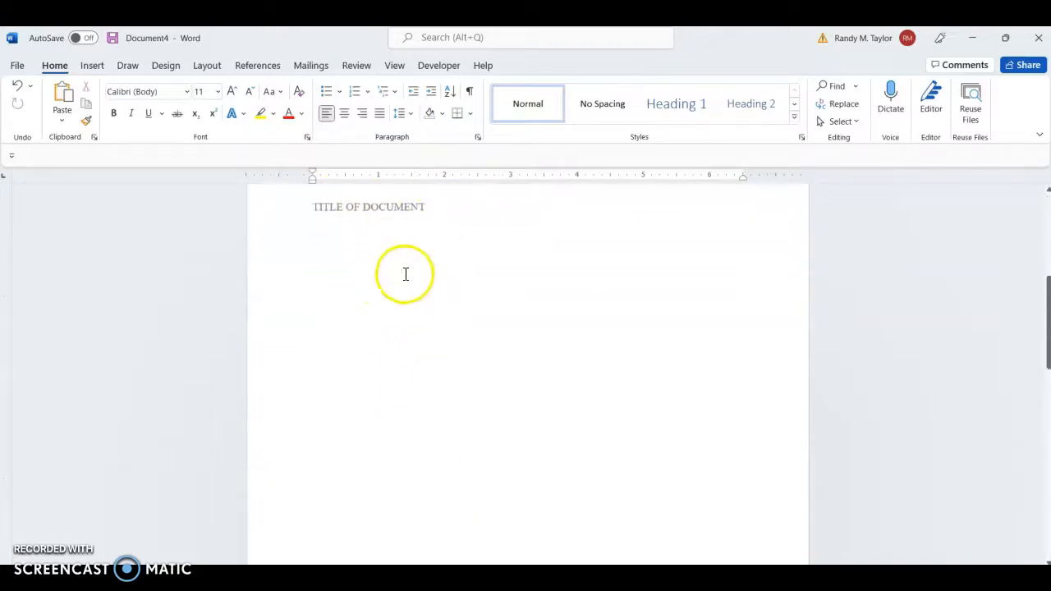
scroll(484, 458, up, 10)
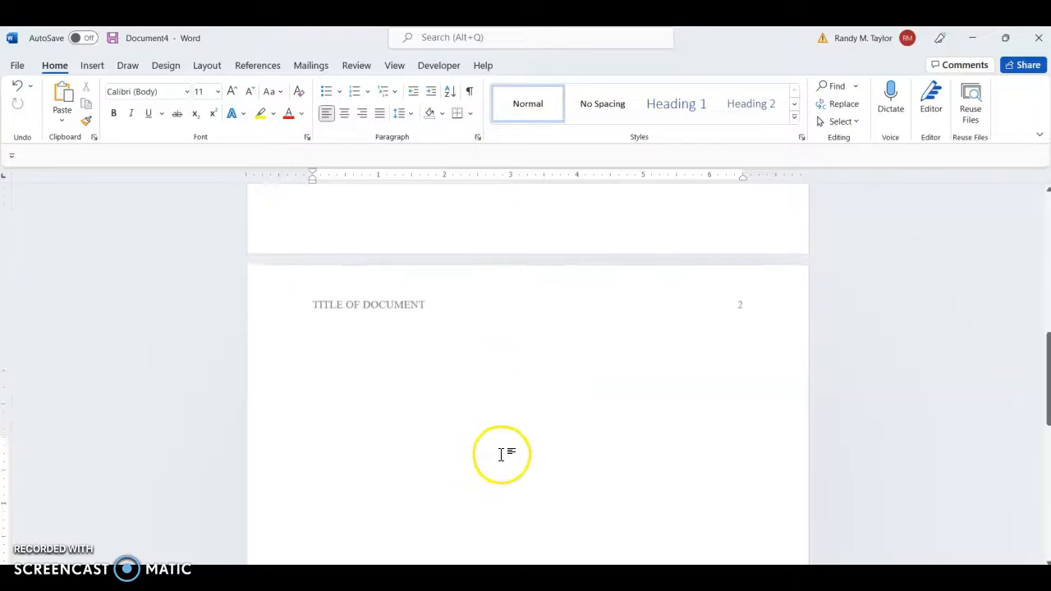
Enter Title of Your Document partway down the first page and center it
click(528, 418)
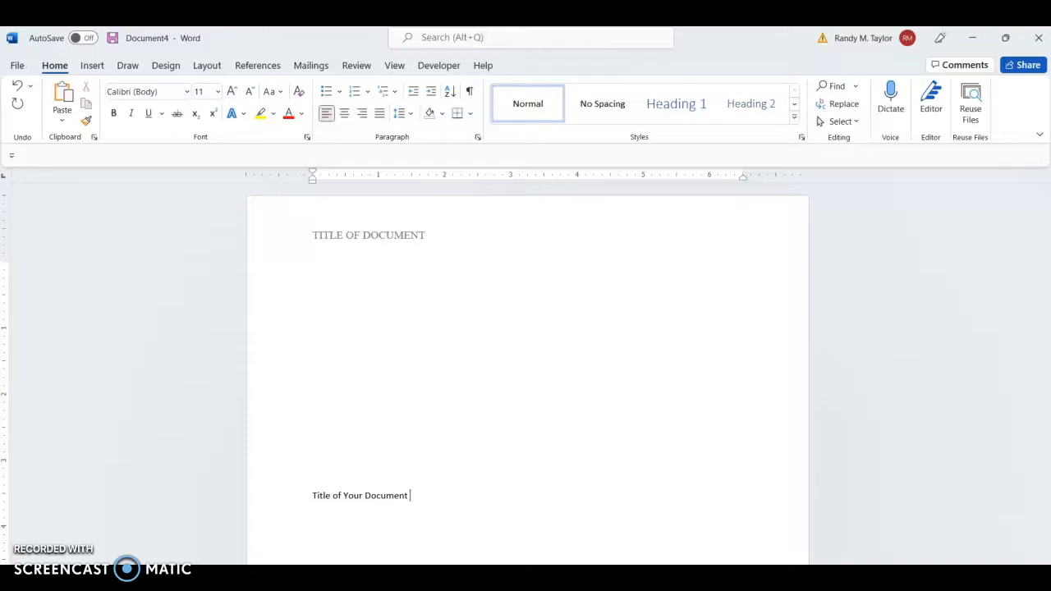
click(442, 494)
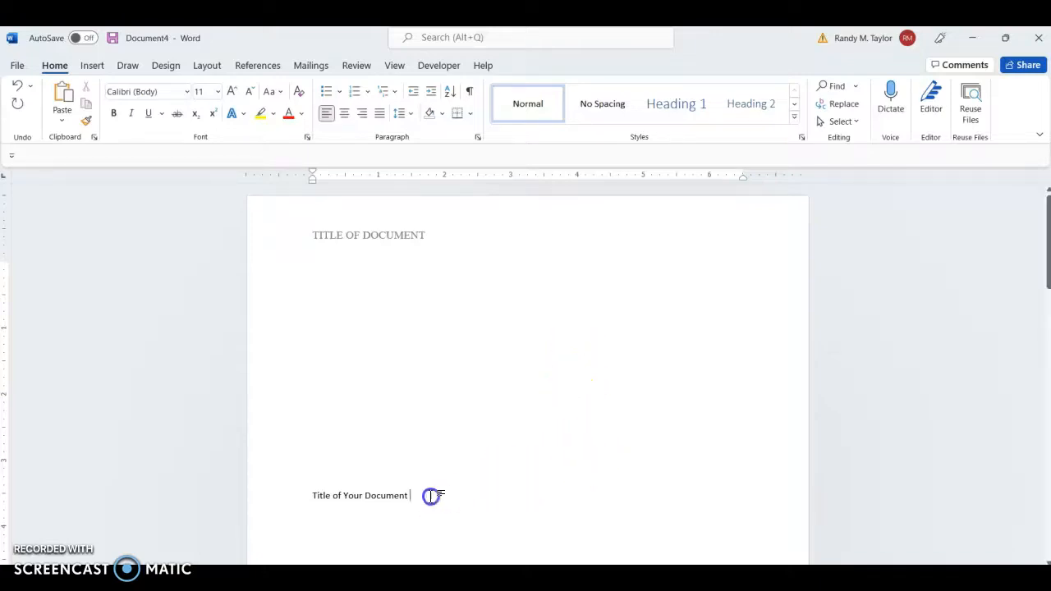
drag(442, 494, 327, 500)
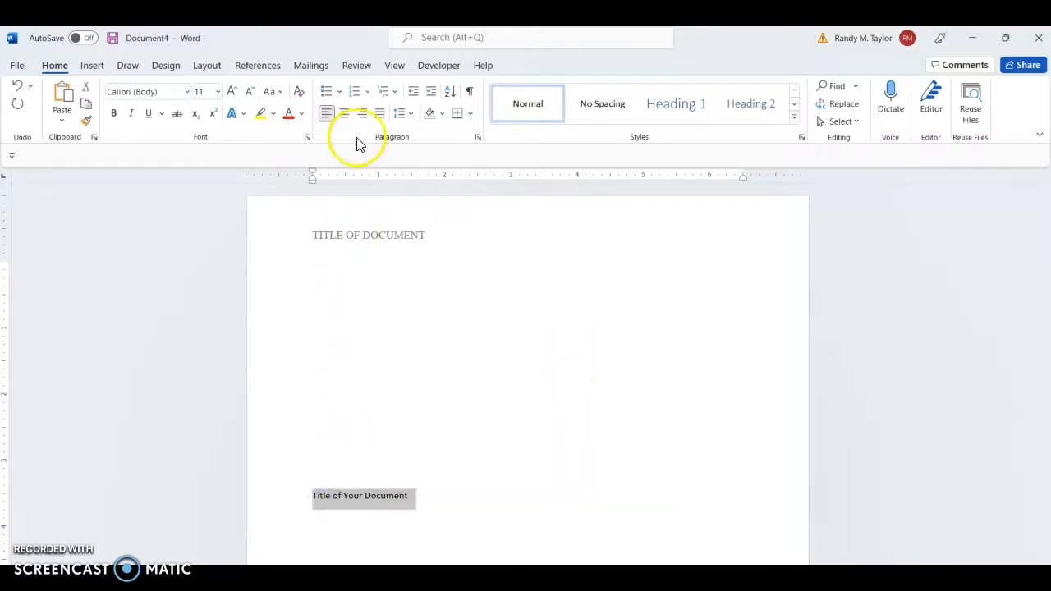
click(345, 115)
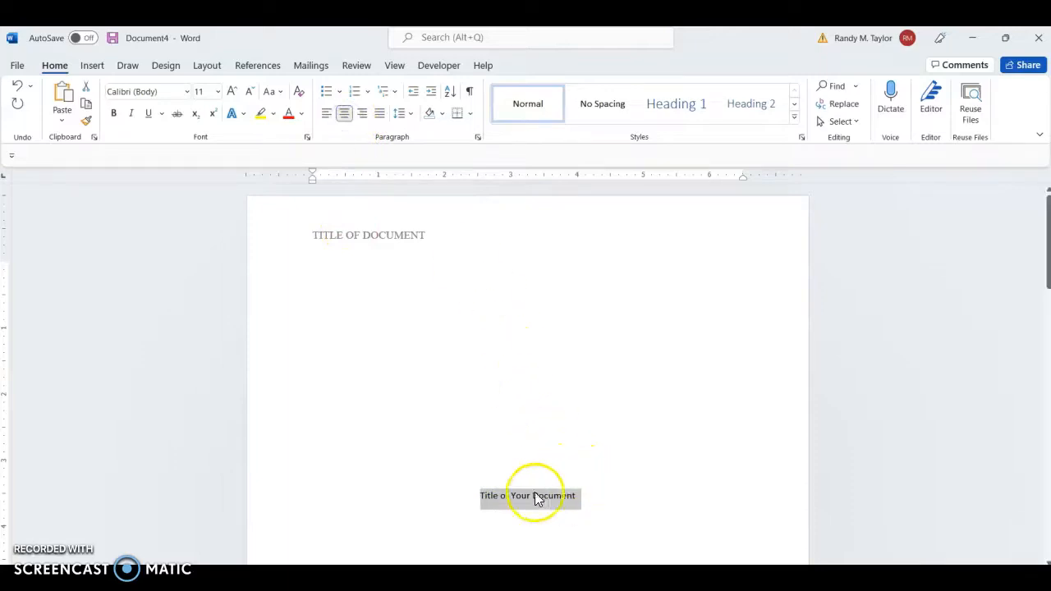
Add the centered lines First Name Last Name, Wingate University and Fall 2022 below the title on the first page
scroll(608, 450, down, 1)
scroll(609, 444, down, 5)
scroll(608, 427, up, 4)
click(583, 401)
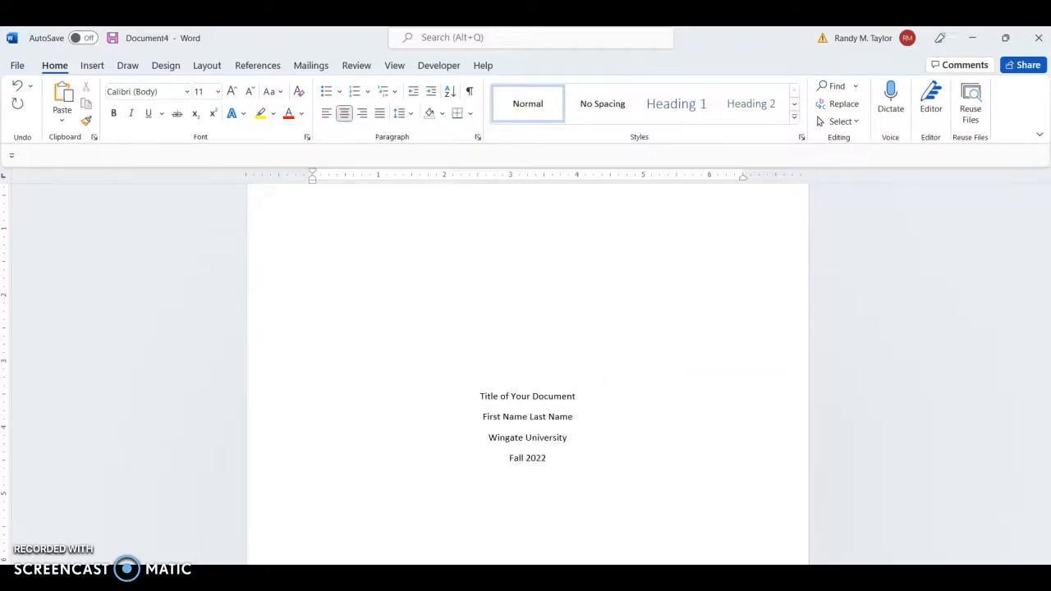
Remove one blank line above the centered title block to move it up the first page
scroll(558, 403, up, 1)
scroll(545, 394, down, 1)
click(542, 389)
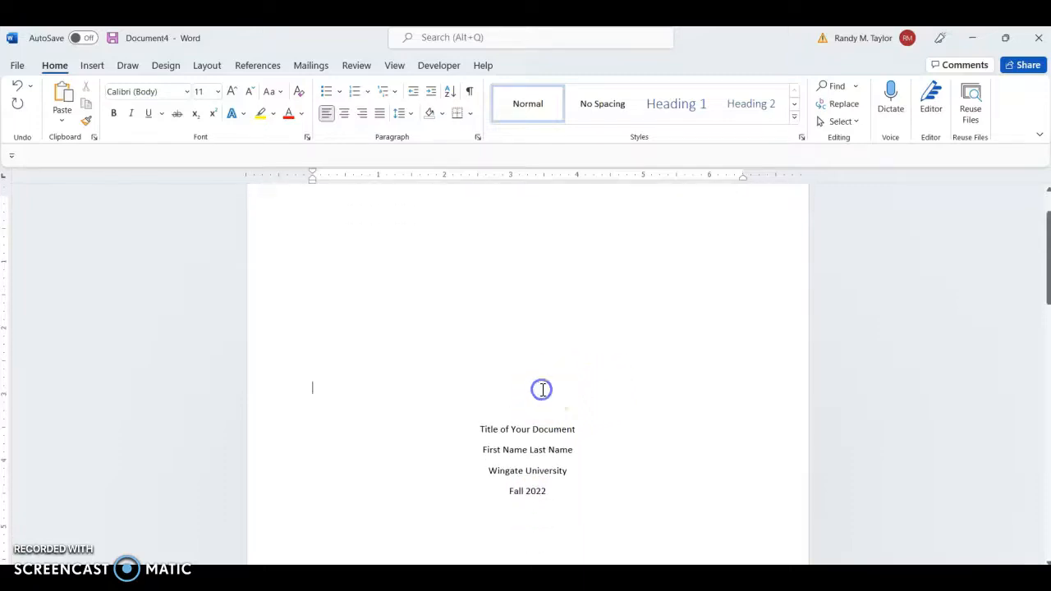
scroll(523, 394, up, 1)
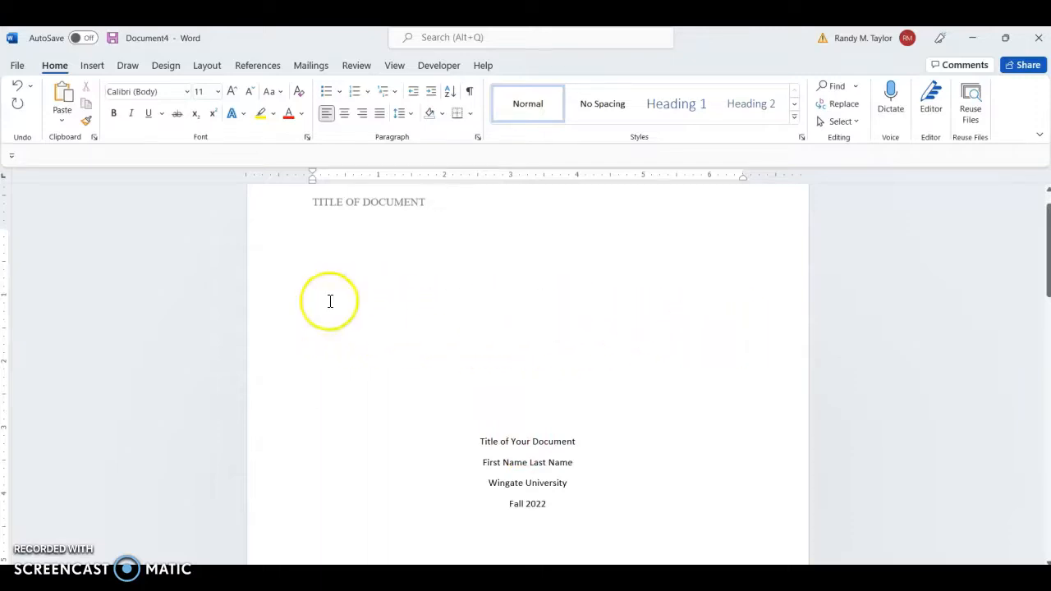
scroll(627, 387, down, 2)
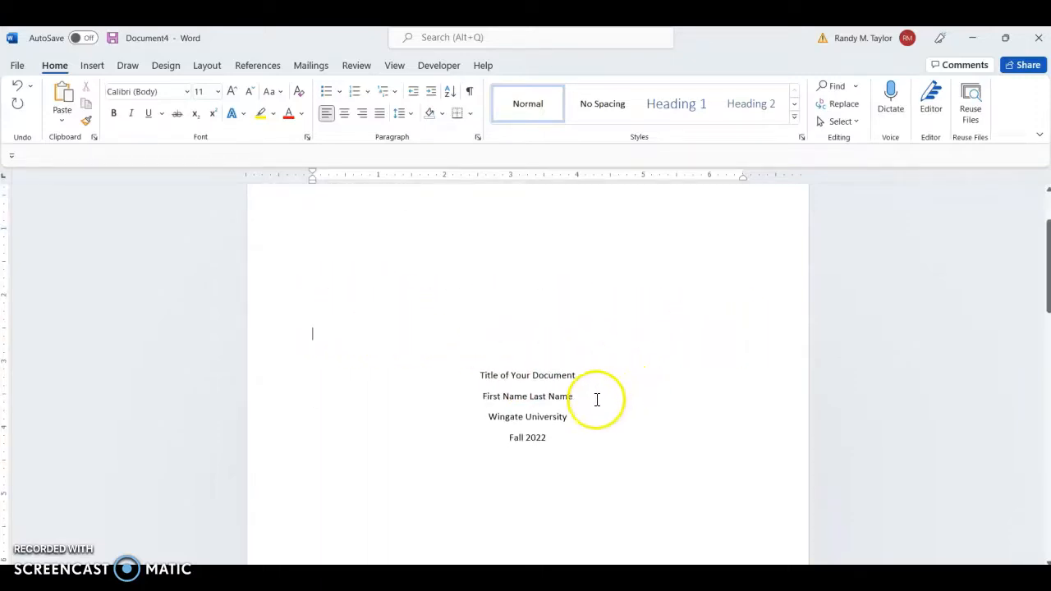
Format the four centered title page lines as Times New Roman, size 12
drag(564, 446, 494, 377)
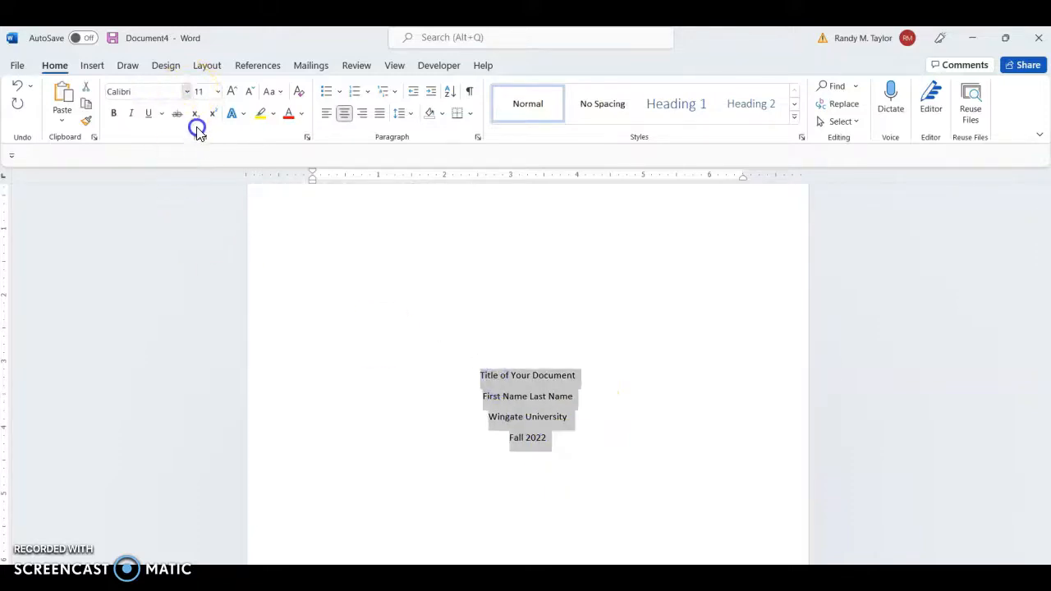
click(187, 92)
click(209, 192)
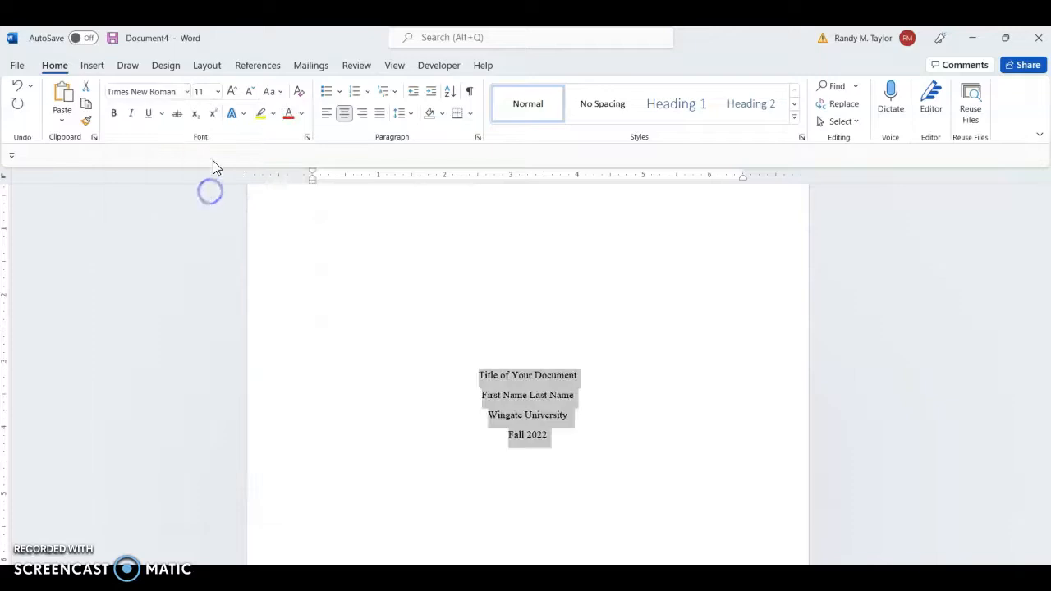
click(218, 91)
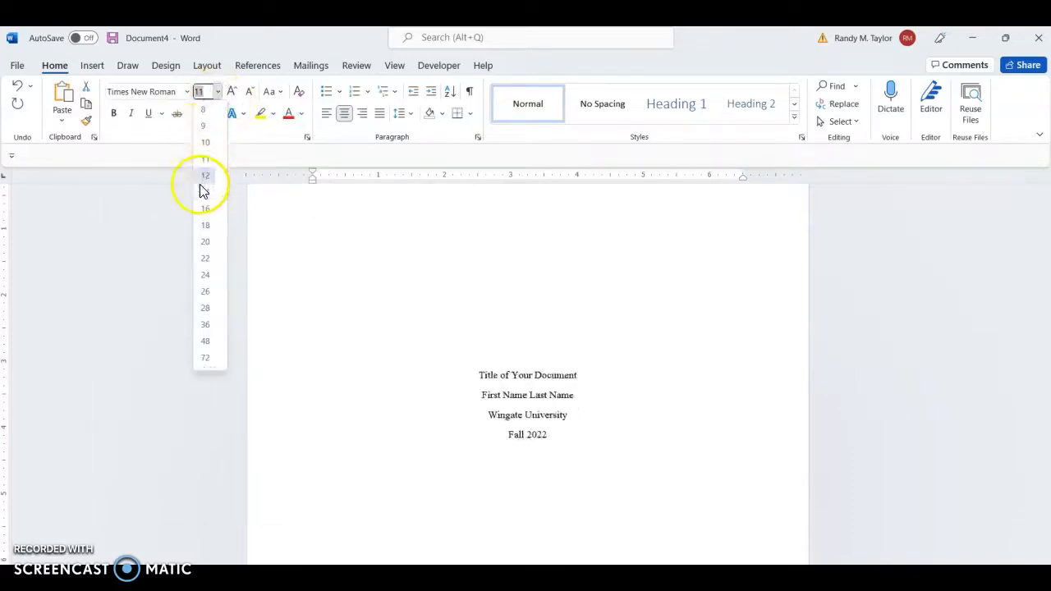
click(205, 176)
click(441, 345)
Look over both pages and switch the view to One Page to check the title page layout
scroll(509, 410, up, 1)
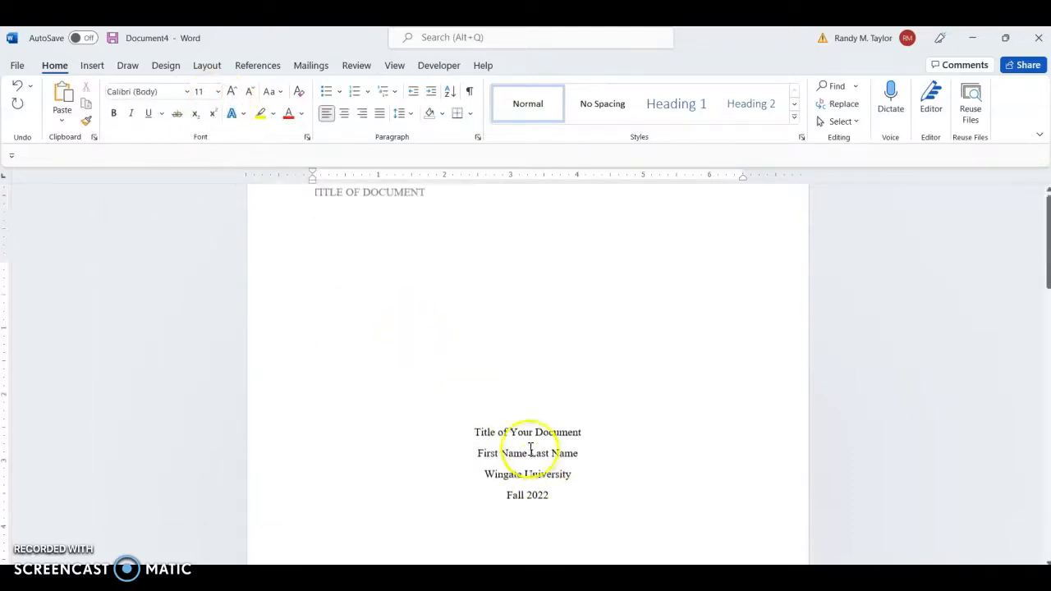
scroll(525, 414, down, 8)
scroll(539, 410, up, 8)
scroll(567, 420, down, 1)
scroll(556, 407, up, 1)
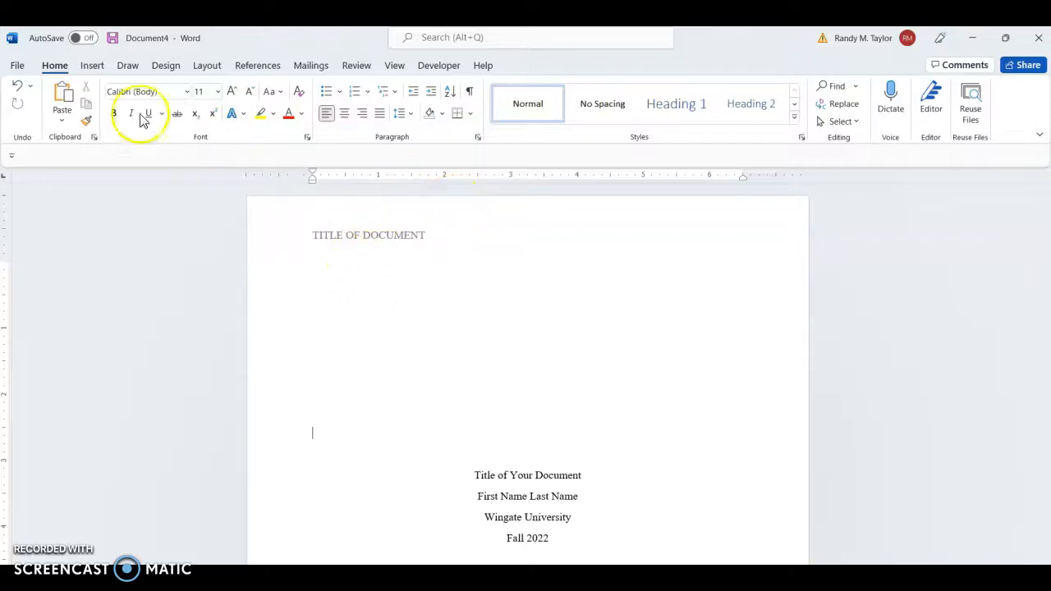
click(394, 66)
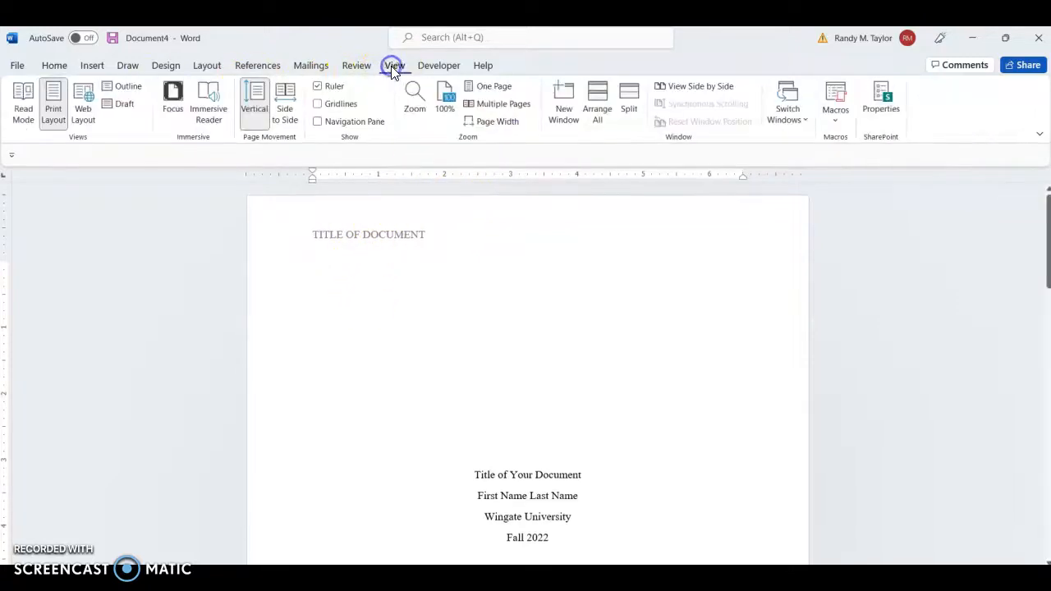
click(472, 87)
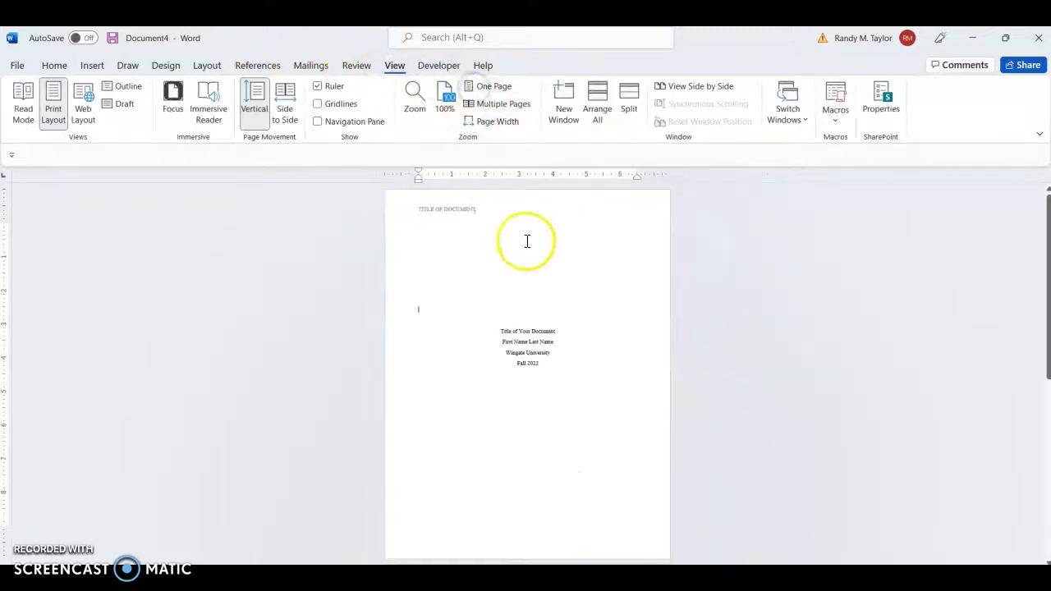
Add blank space above the centered title block to move it further down the first page
click(519, 308)
key(Return)
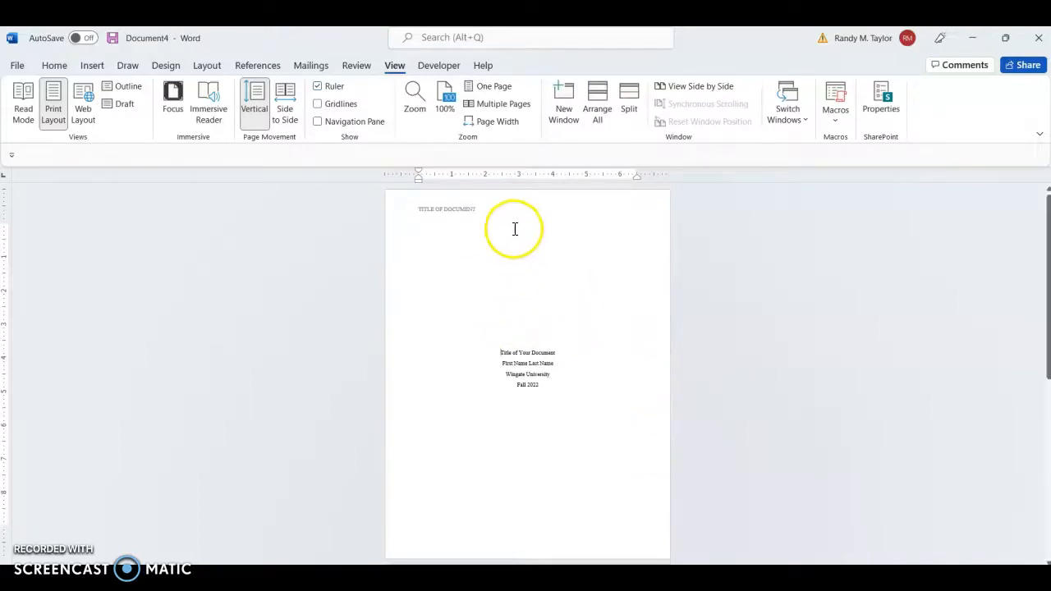
Look over the title page and the page 2 header at page width and other zoom levels
click(488, 123)
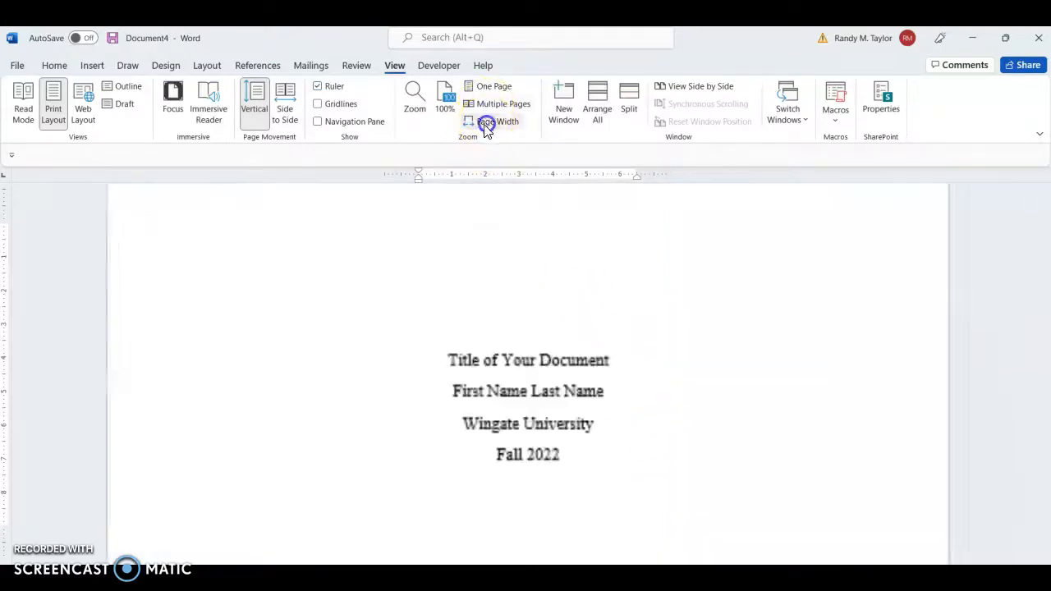
scroll(538, 298, up, 5)
scroll(532, 297, down, 5)
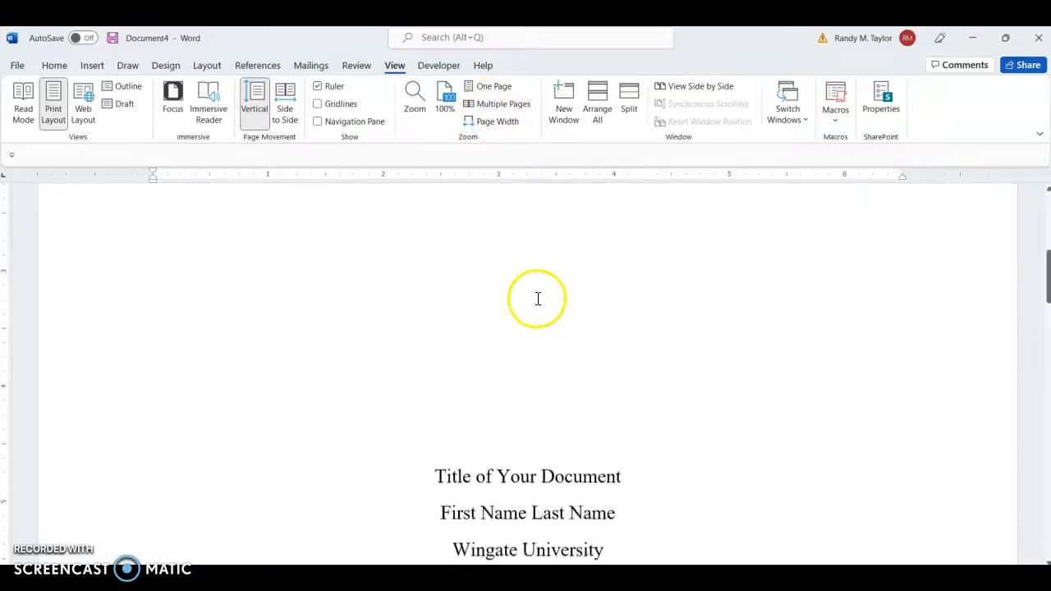
scroll(532, 302, up, 3)
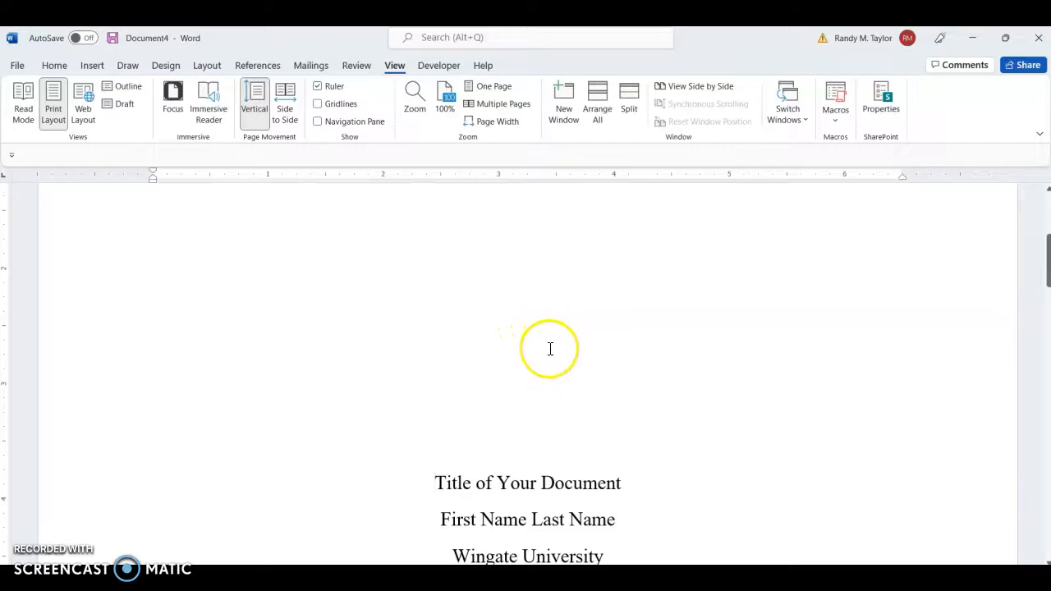
scroll(555, 332, down, 4)
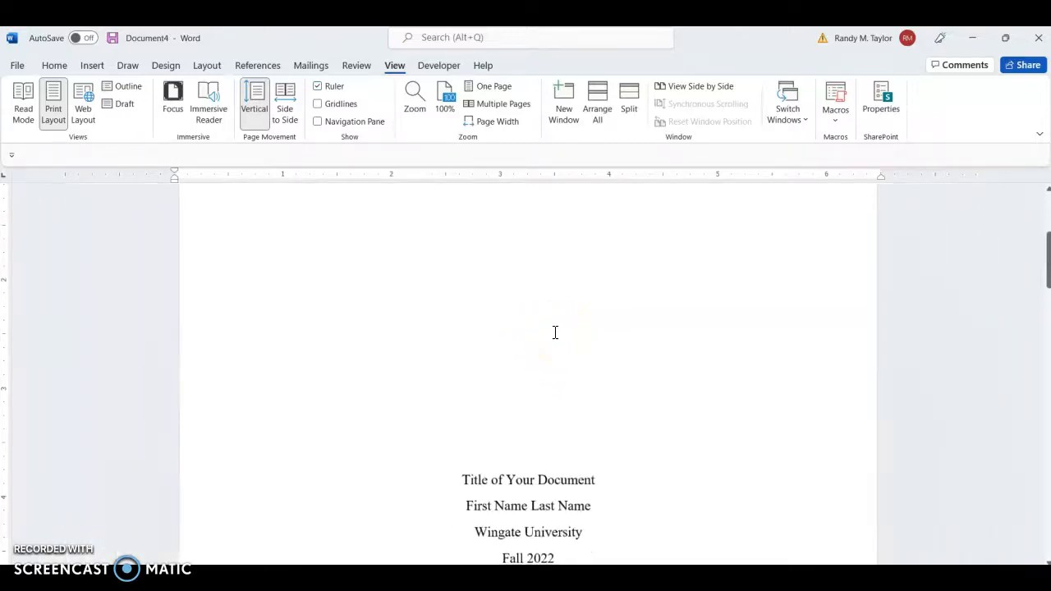
scroll(551, 330, up, 5)
scroll(541, 331, up, 4)
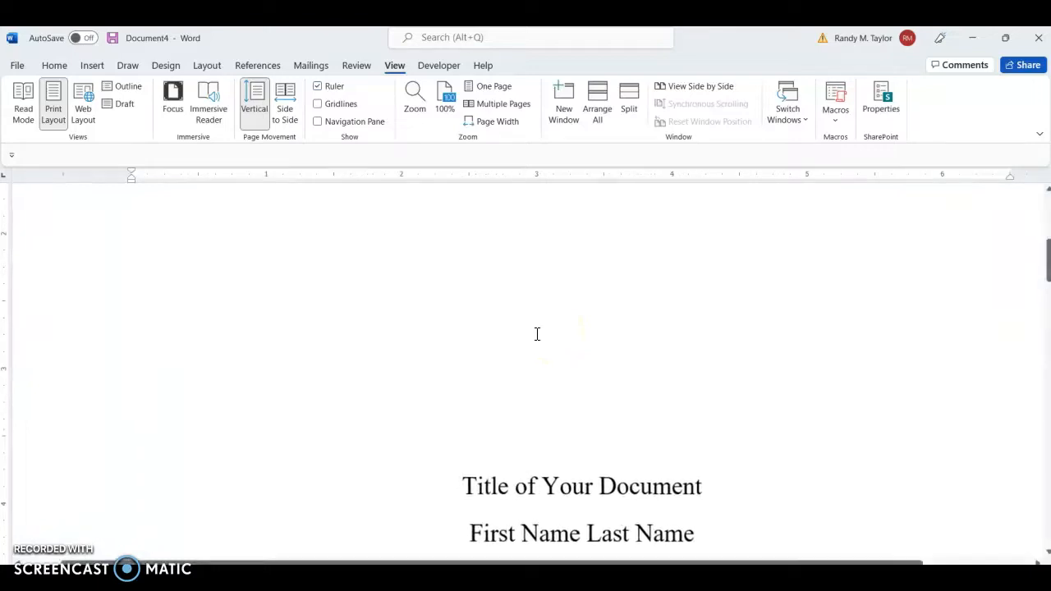
scroll(527, 334, down, 5)
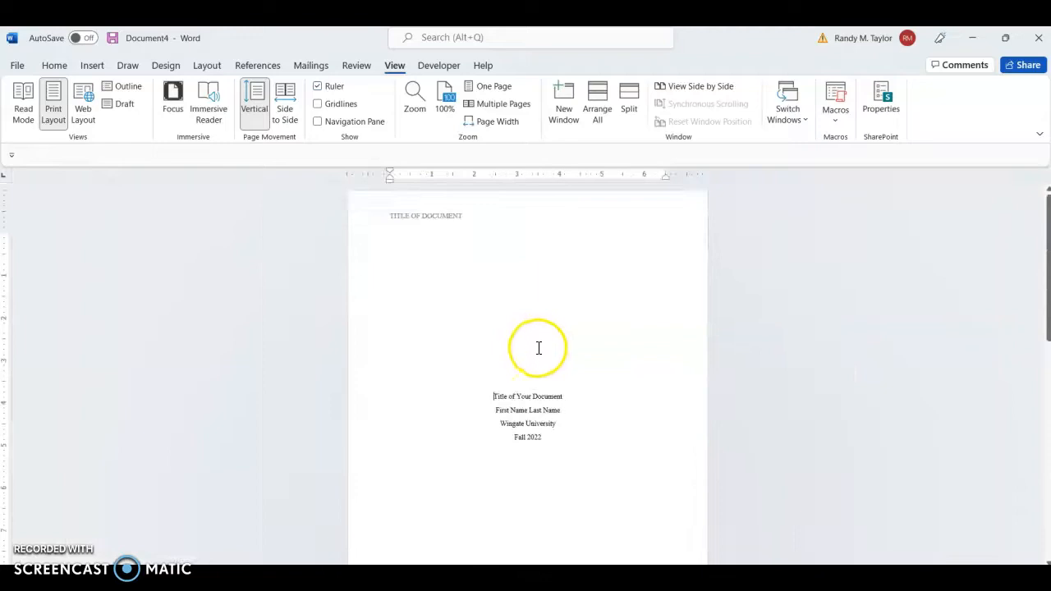
scroll(542, 354, up, 4)
scroll(563, 374, up, 1)
scroll(563, 361, up, 5)
scroll(563, 362, down, 5)
scroll(565, 361, down, 6)
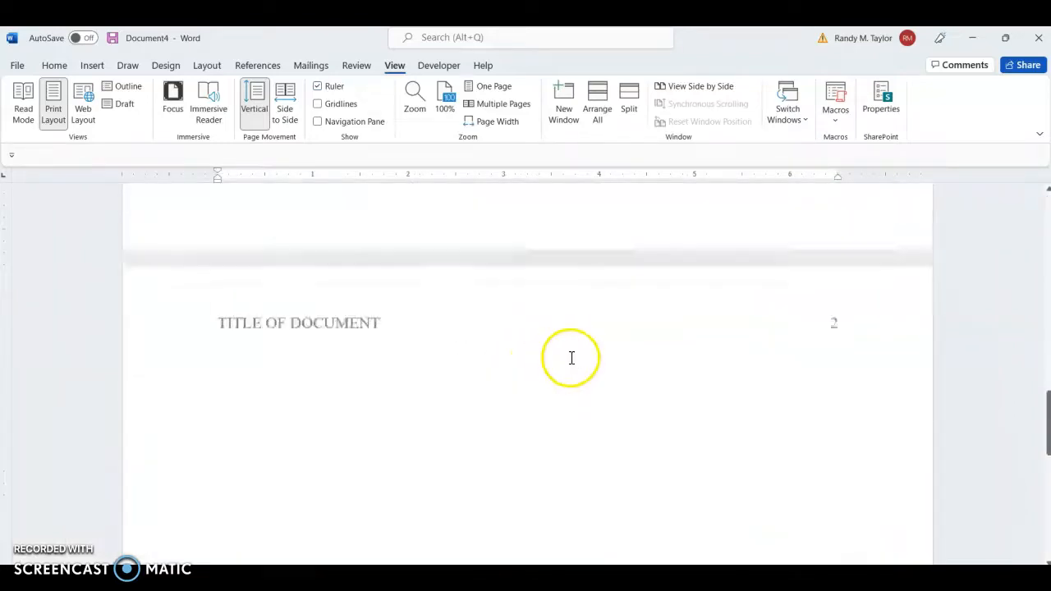
scroll(558, 354, up, 2)
Enter the sample text "Text here" on the first body line of page 2, below the header
click(520, 426)
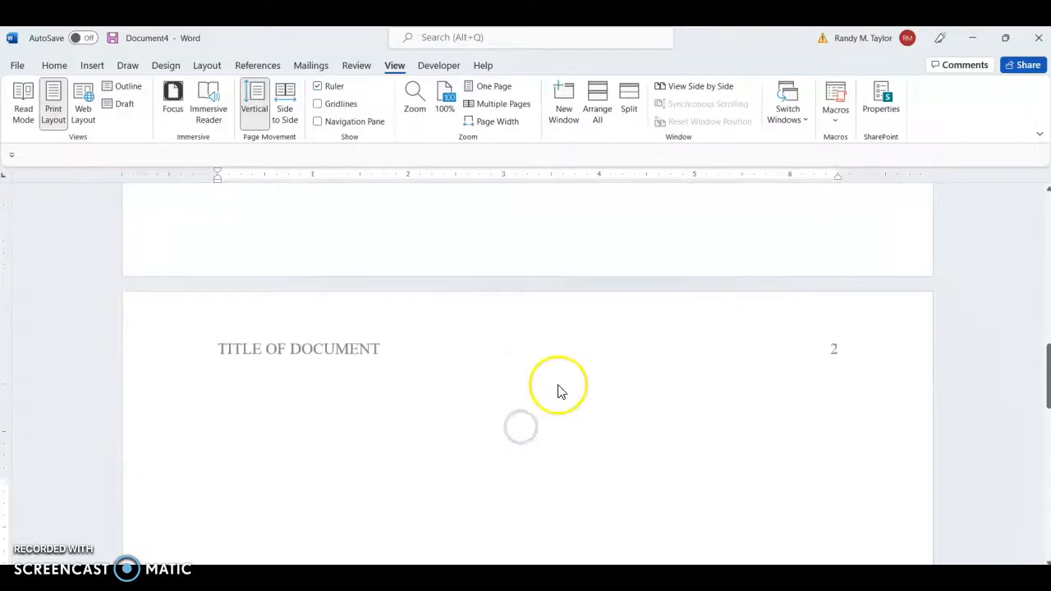
scroll(557, 387, up, 4)
scroll(553, 387, down, 5)
double_click(485, 394)
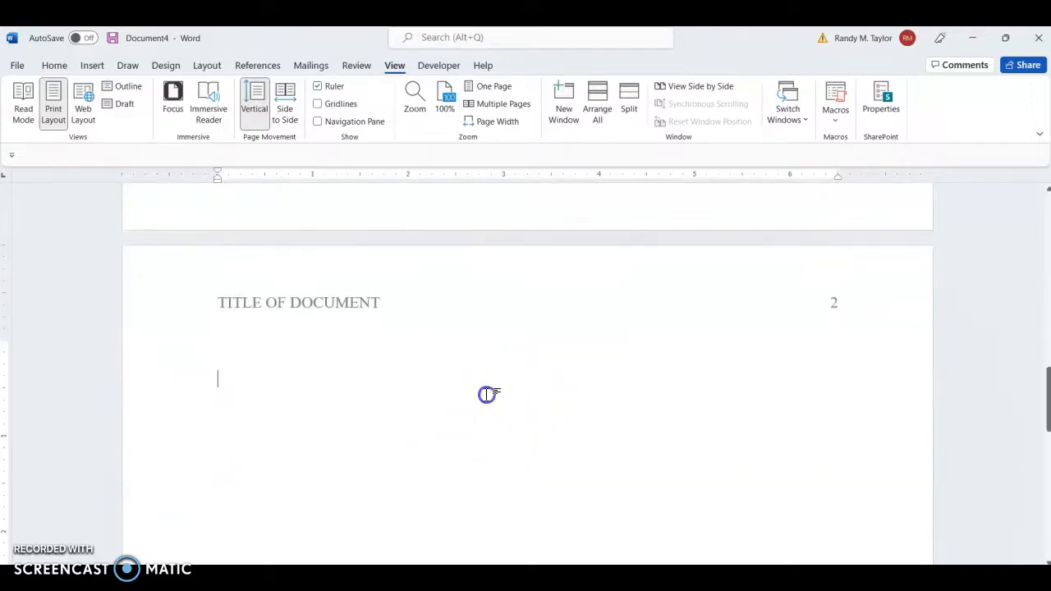
scroll(666, 280, up, 2)
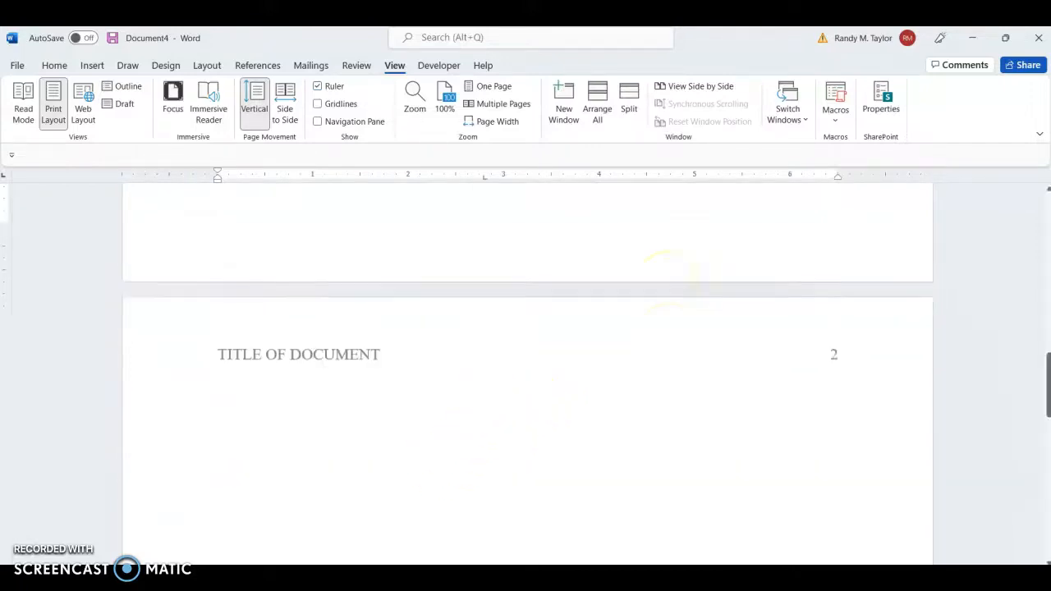
key(Up)
key(Down)
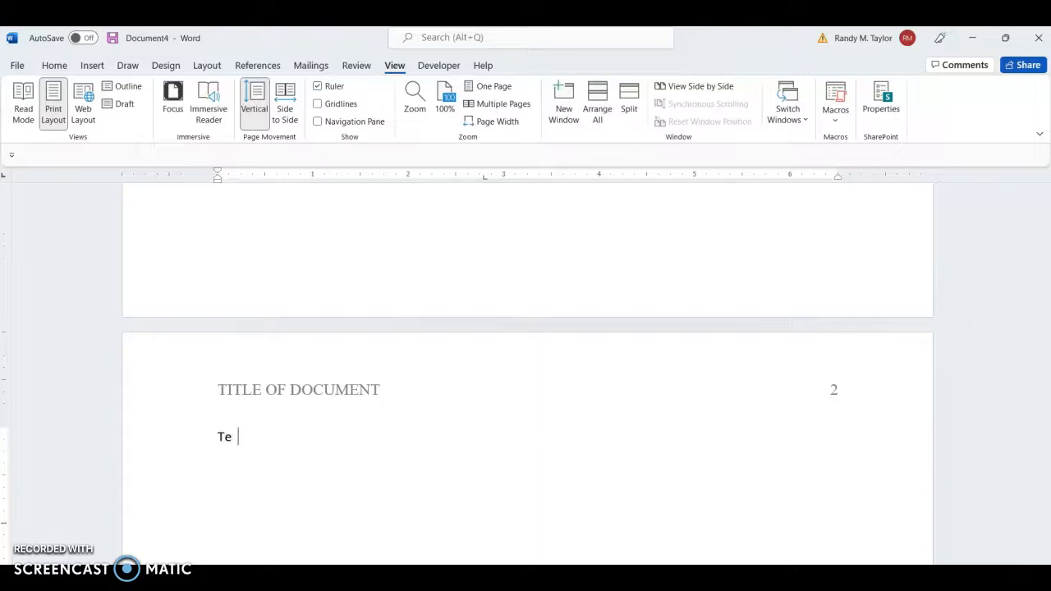
click(218, 210)
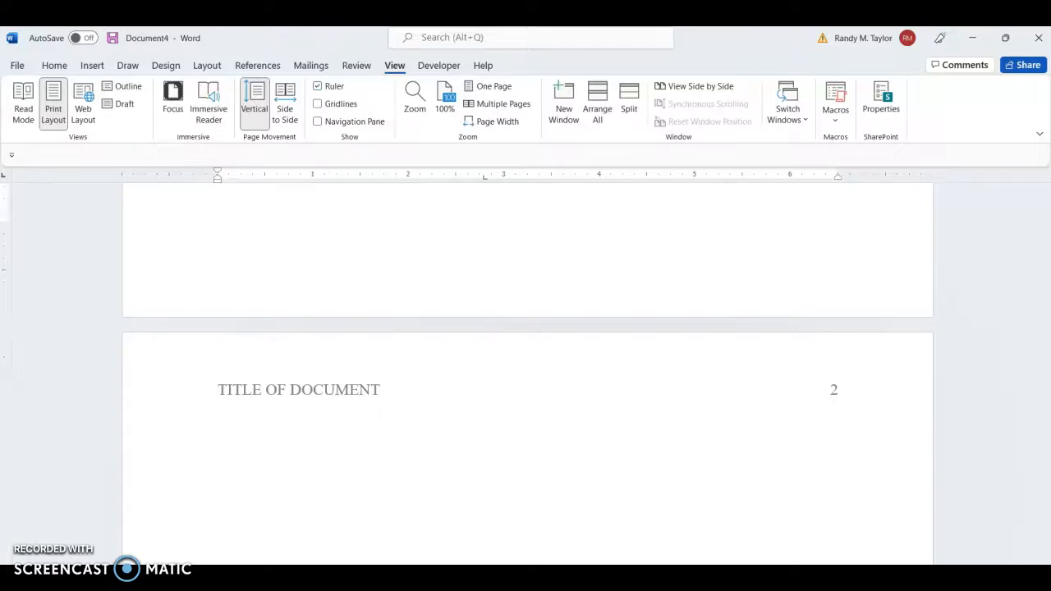
click(218, 436)
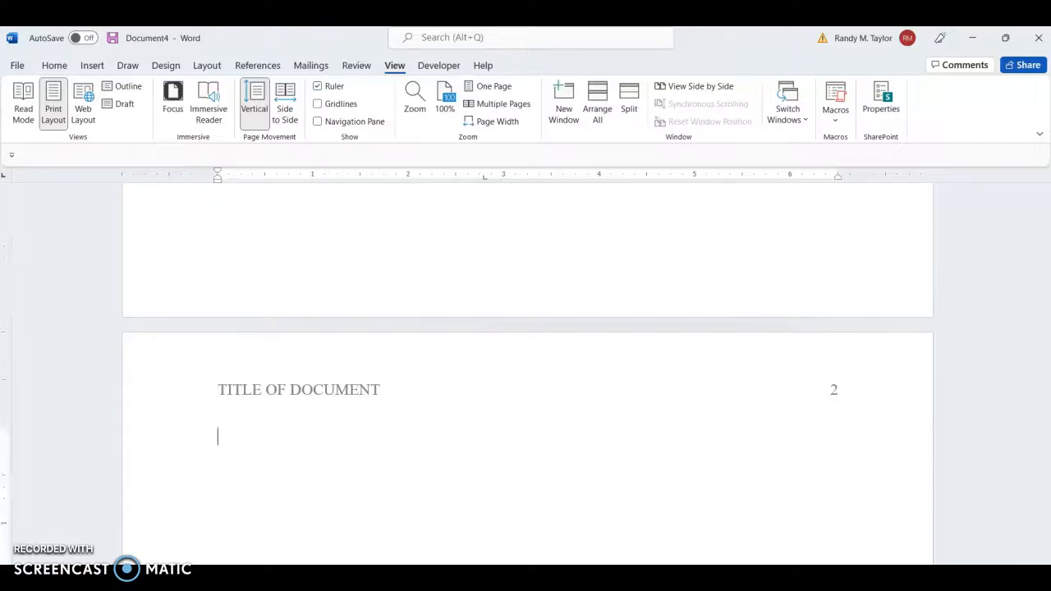
key(Up)
key(Down)
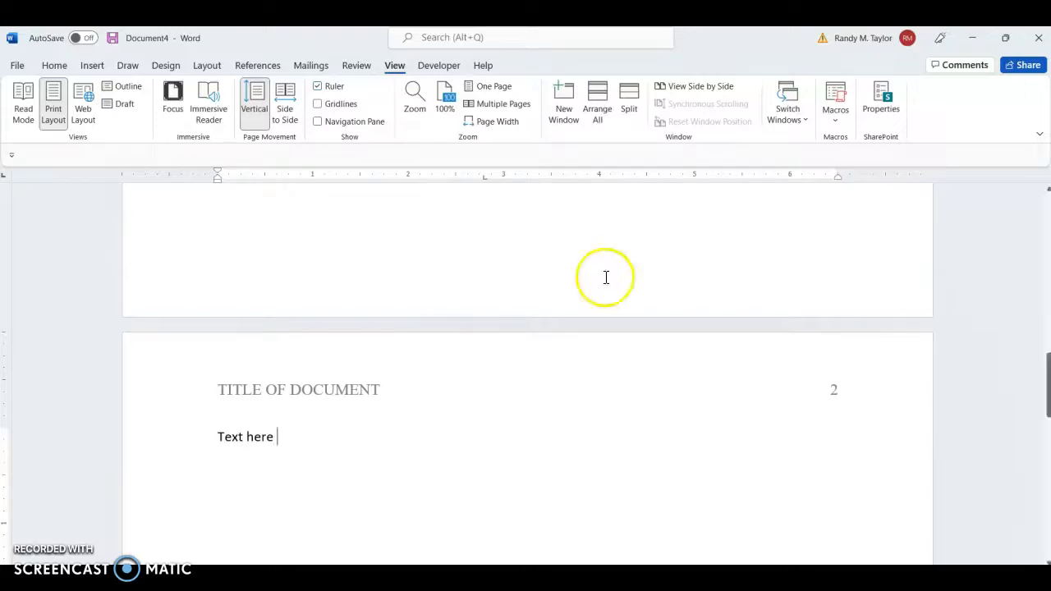
Move the tab stop of the "Text here" line to 0.5 inch and indent the line to it
click(222, 437)
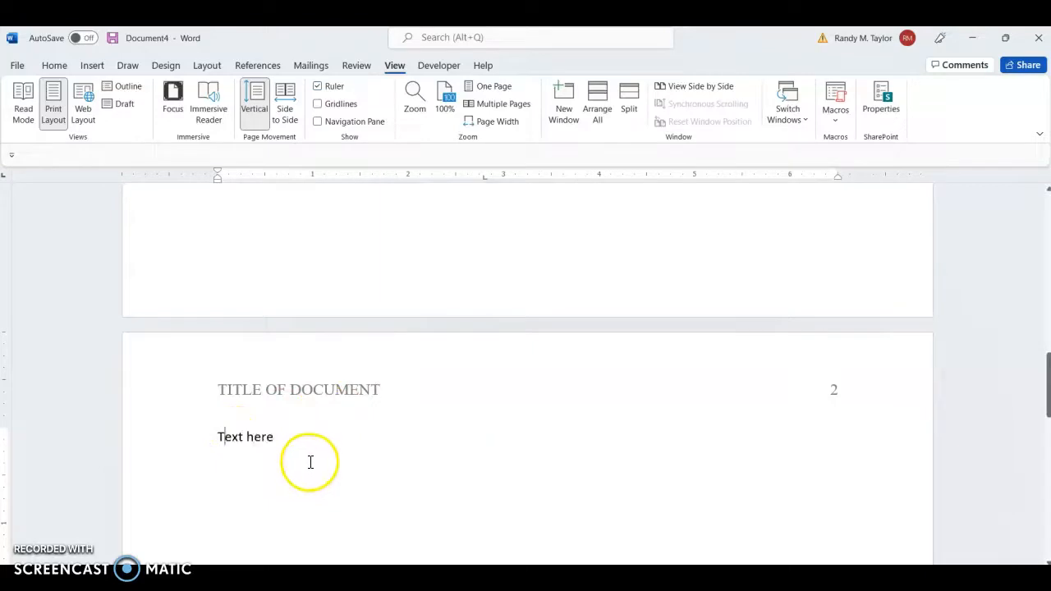
key(Left)
key(Tab)
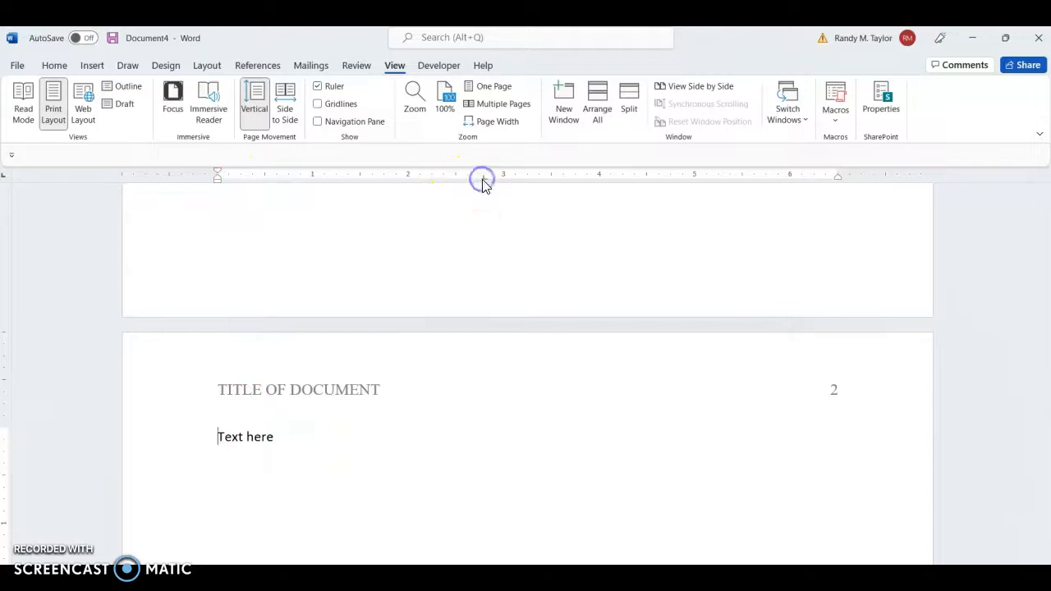
drag(483, 182, 267, 182)
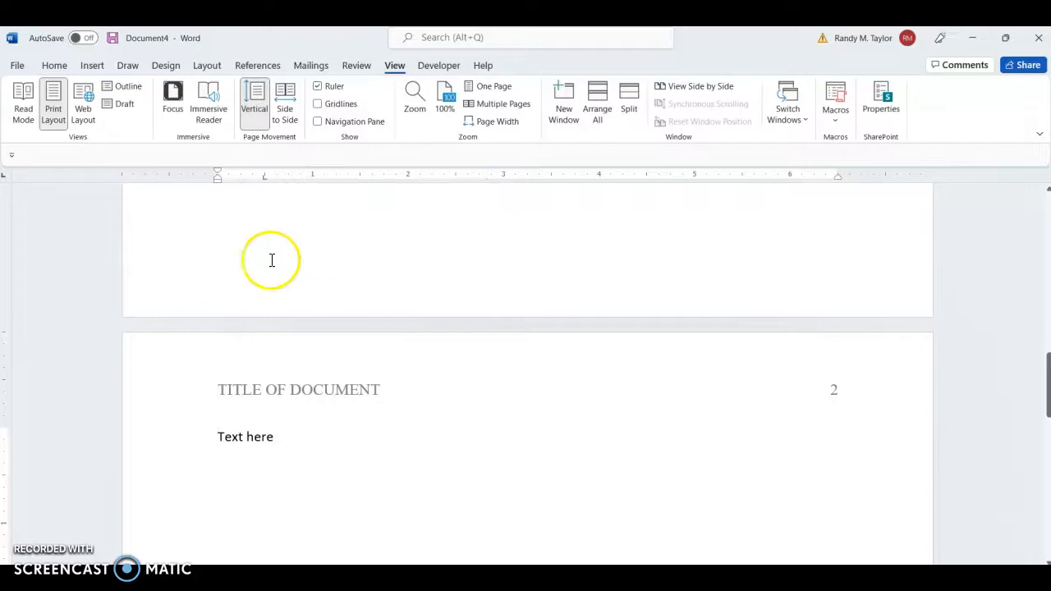
scroll(336, 428, up, 1)
scroll(336, 428, up, 1)
scroll(288, 448, down, 3)
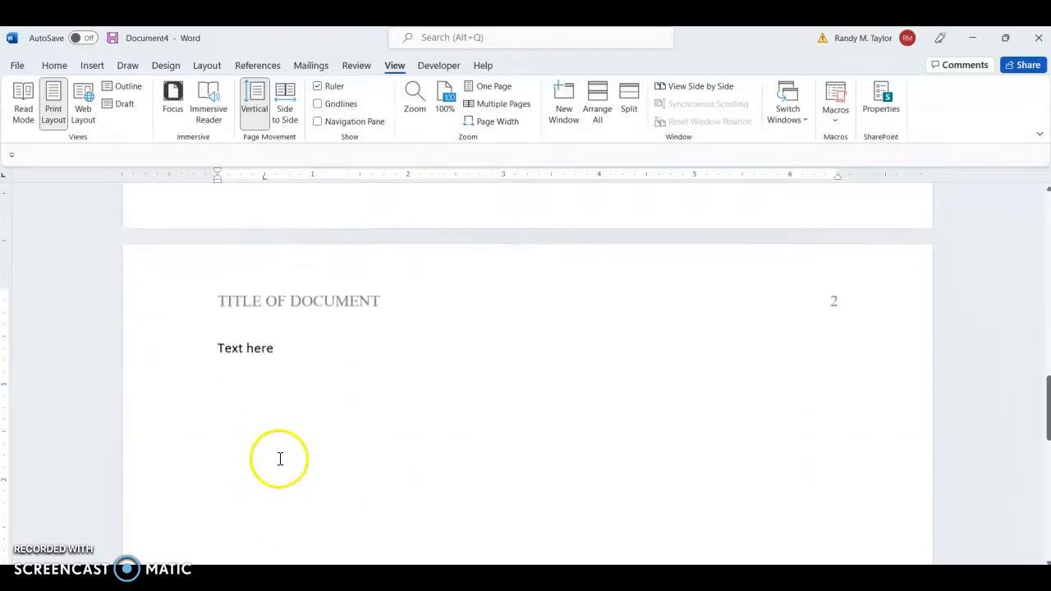
scroll(279, 453, up, 1)
key(Tab)
Extend the page 2 line to read "Text here. Content text is here." and format it as Times New Roman, size 12
click(338, 390)
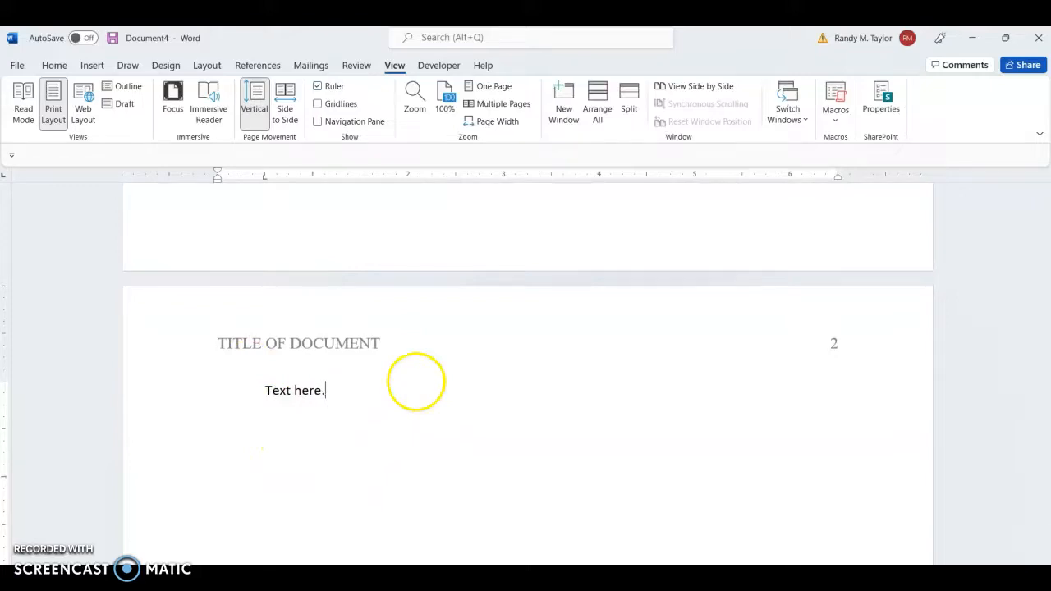
text(Content text is here.)
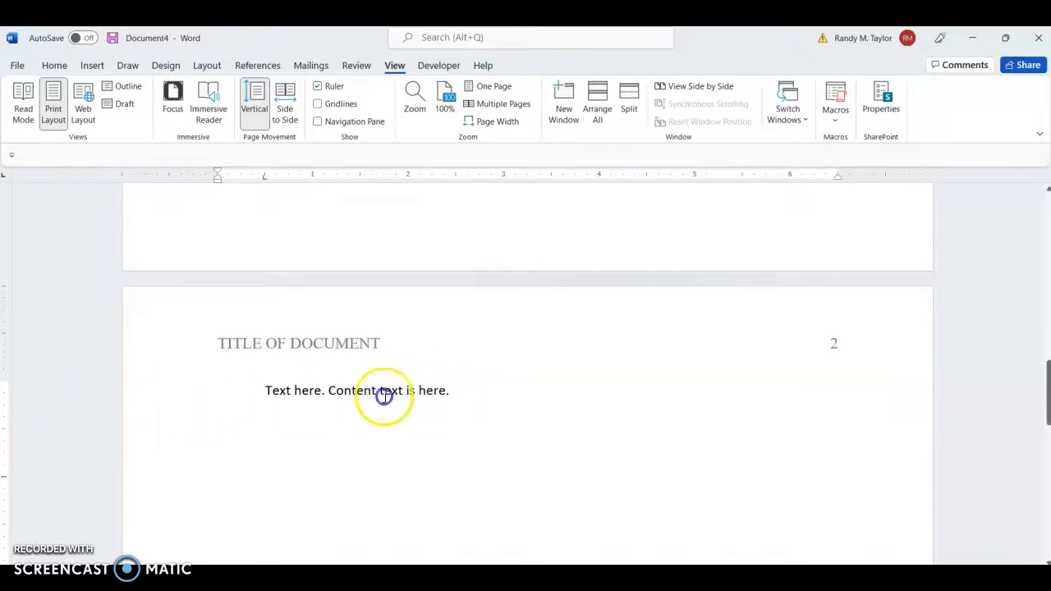
drag(452, 391, 256, 391)
click(54, 66)
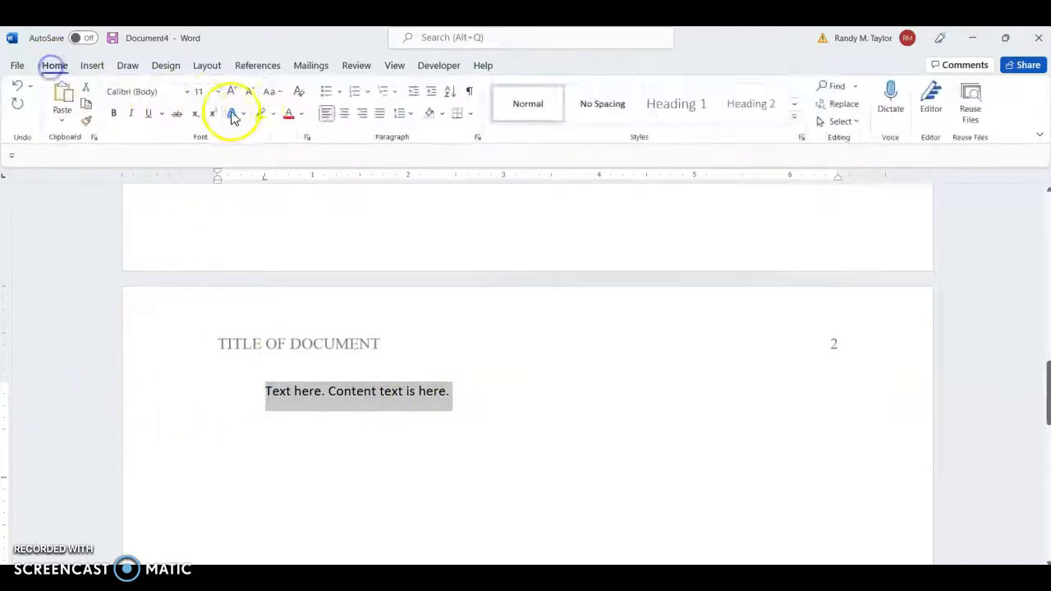
click(190, 93)
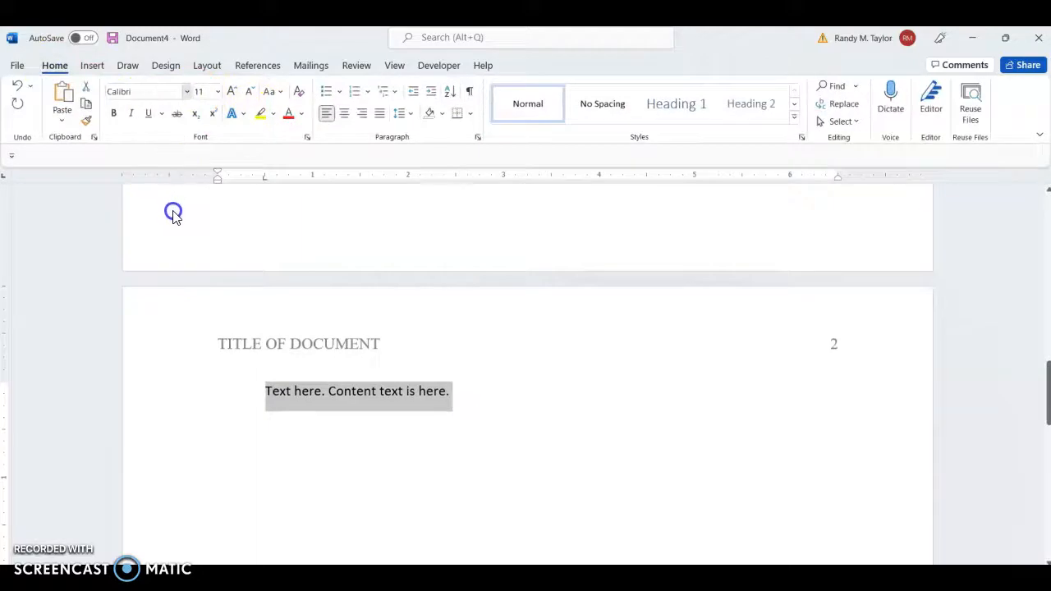
click(206, 195)
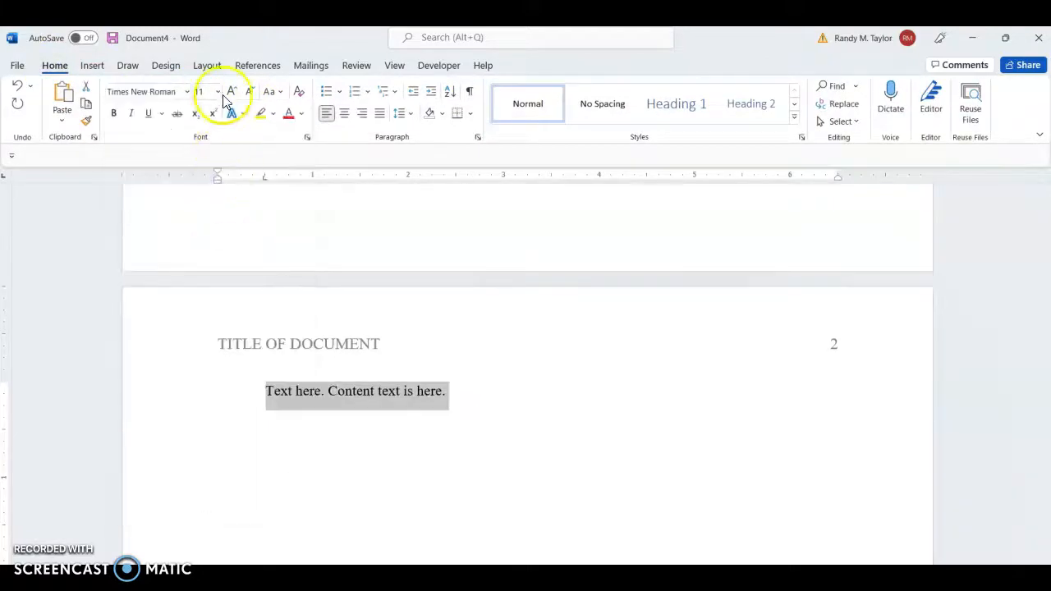
click(219, 101)
click(201, 173)
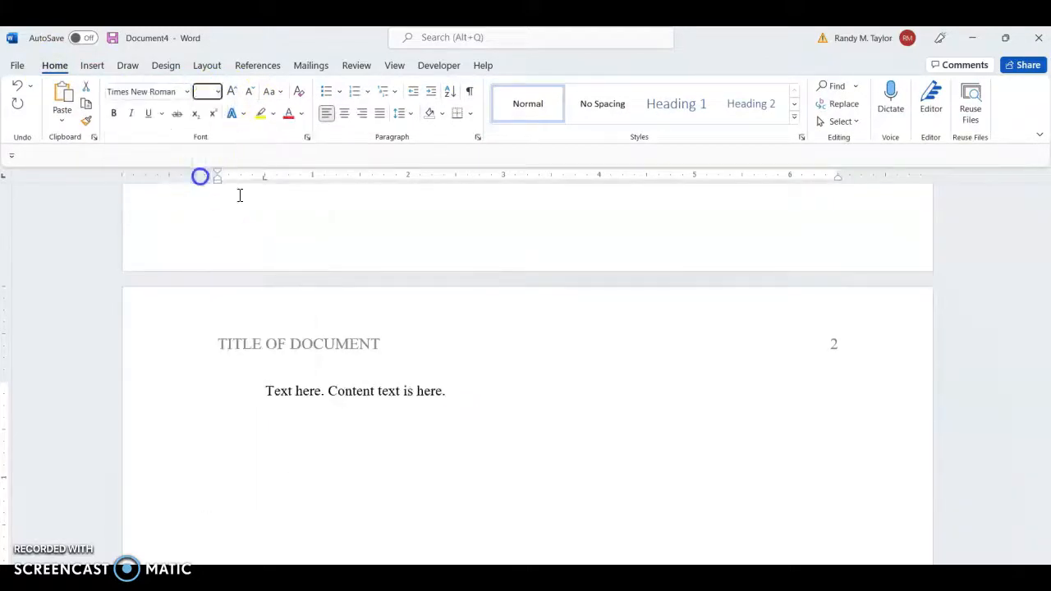
click(447, 389)
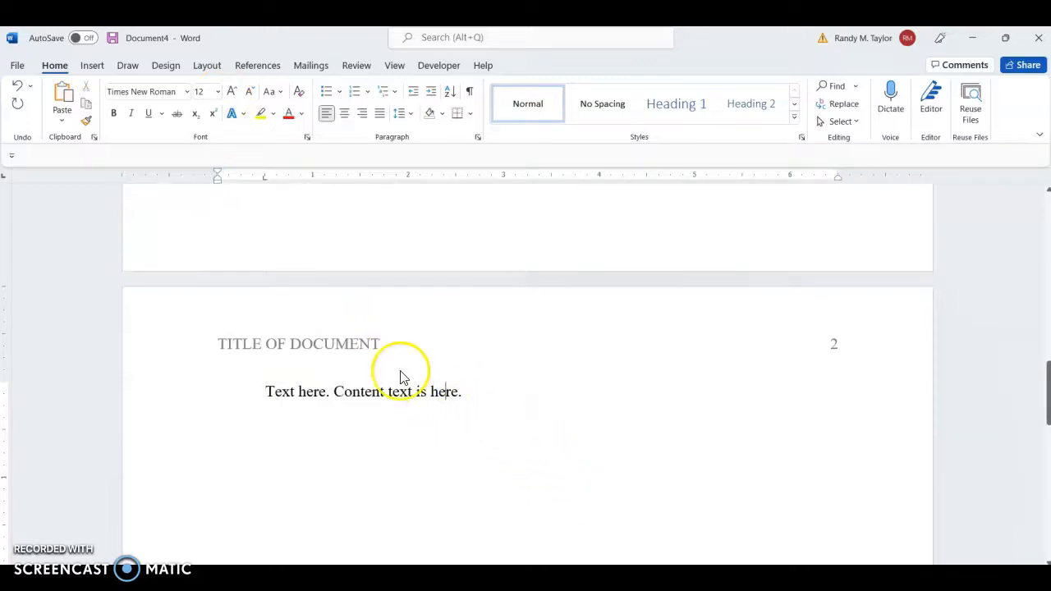
Add blank lines below the body text to reach page 3 and enter the centered heading References there
scroll(441, 387, up, 10)
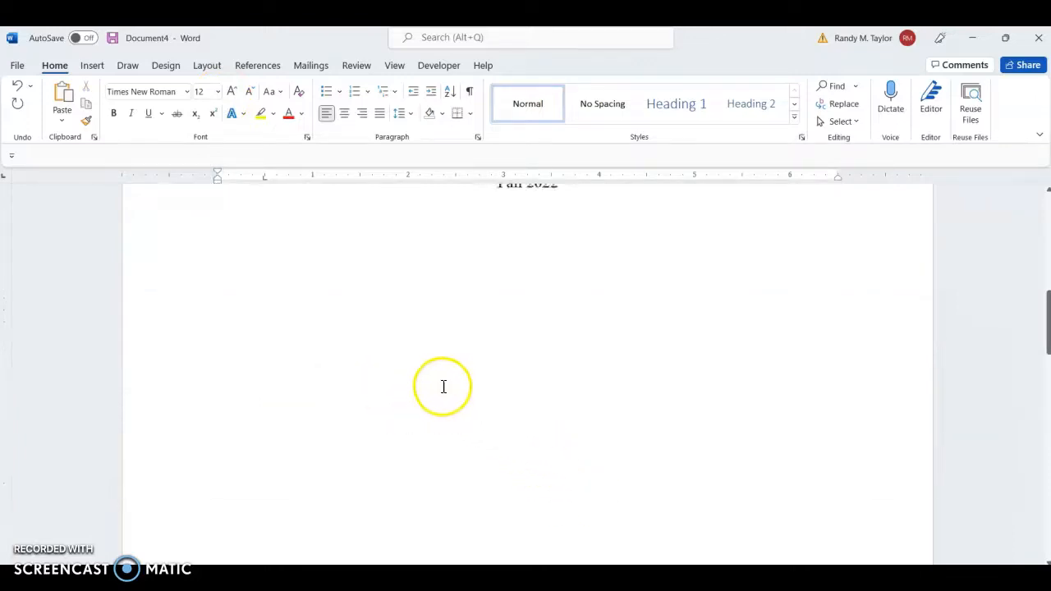
scroll(432, 271, down, 15)
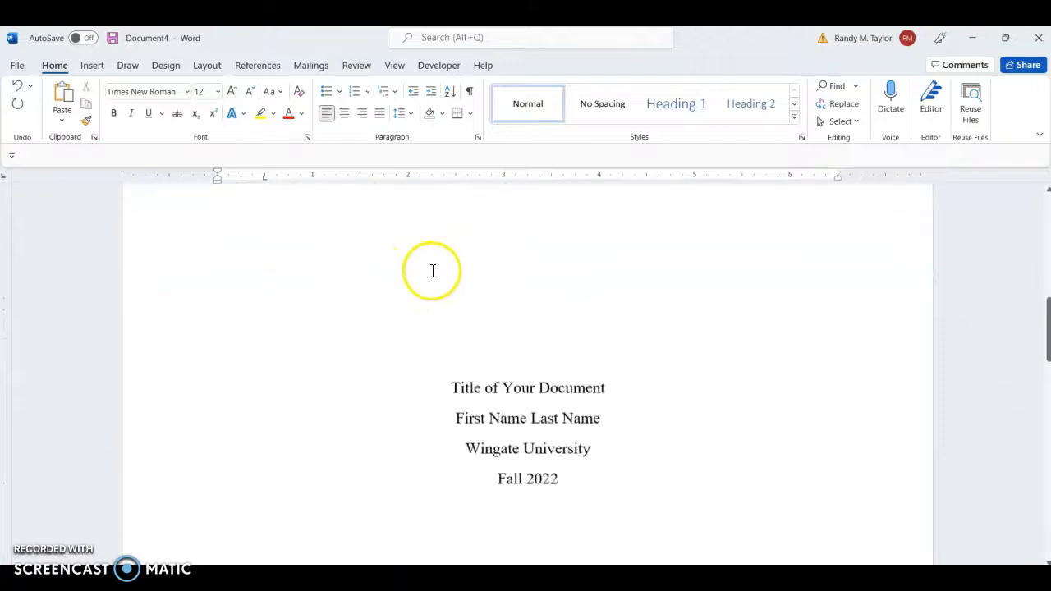
scroll(466, 381, down, 3)
click(520, 451)
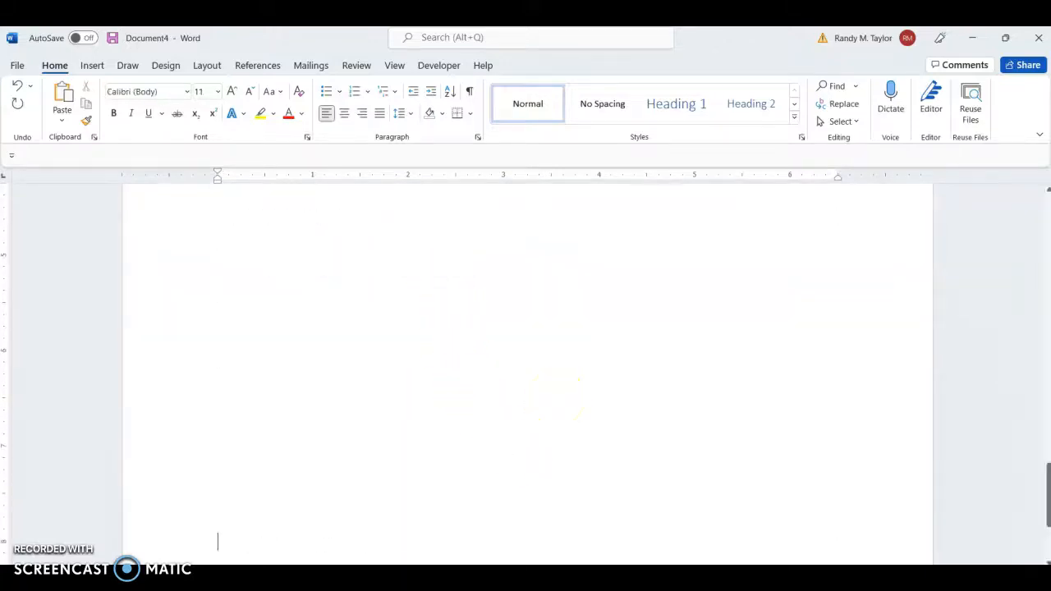
key(Return)
key(Return)
key(Return)
key(BackSpace)
key(BackSpace)
key(BackSpace)
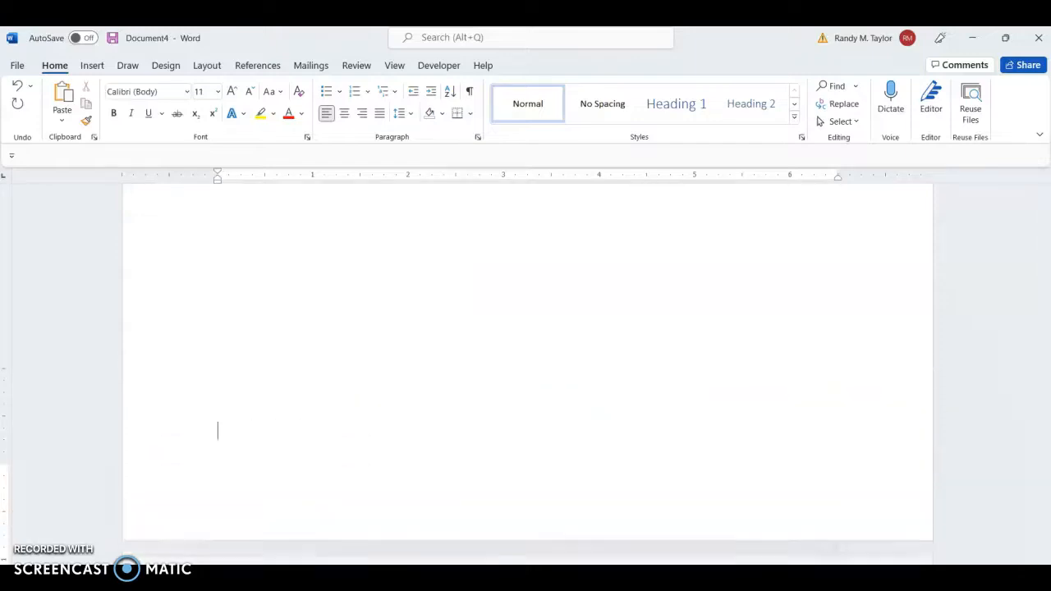
key(Return)
click(345, 114)
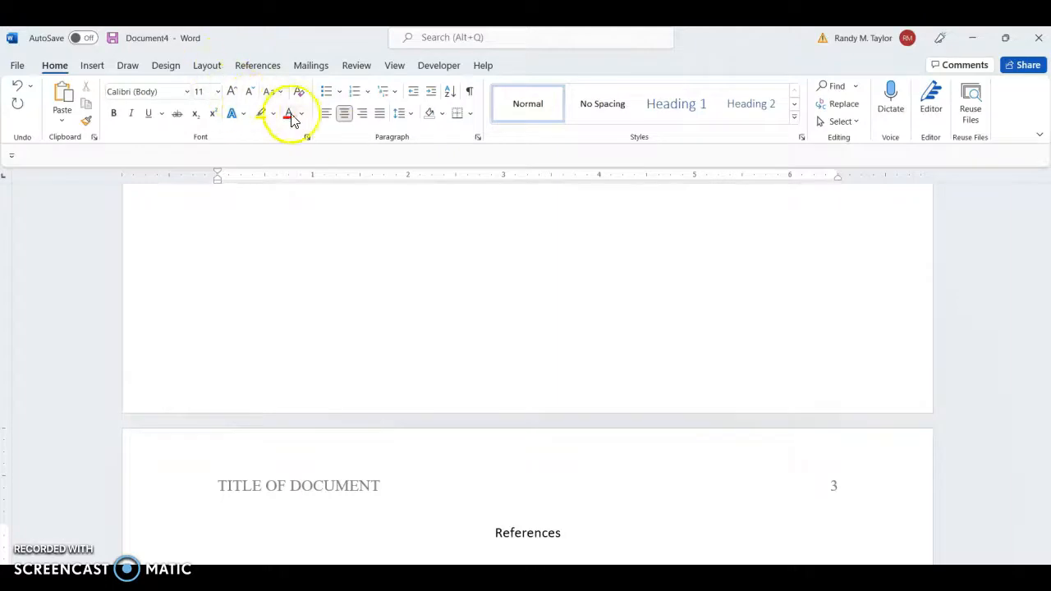
Format the References heading on page 3 as Times New Roman, size 12
scroll(443, 345, down, 2)
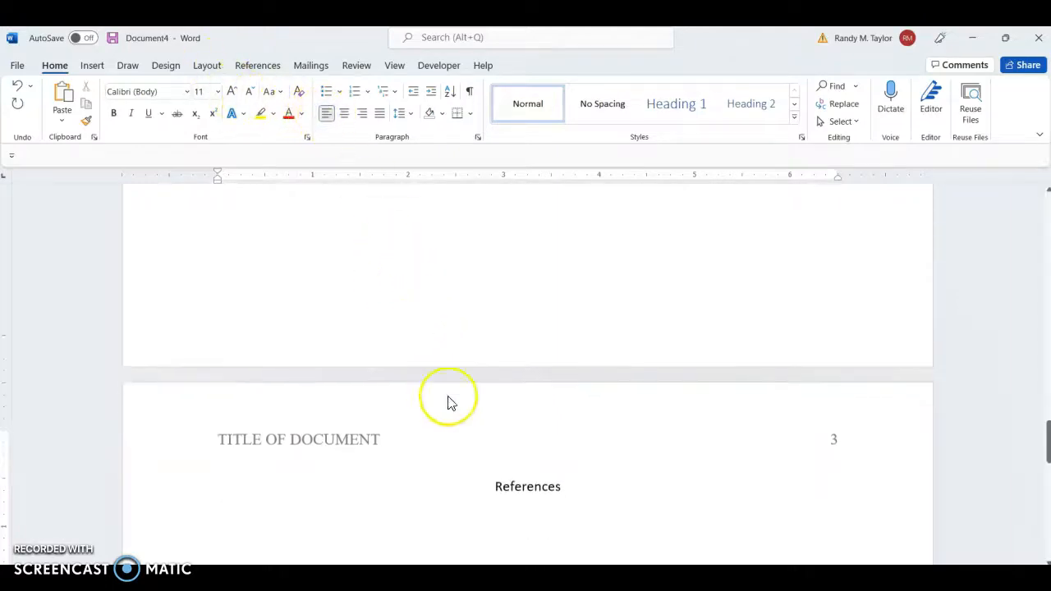
click(519, 444)
triple_click(518, 444)
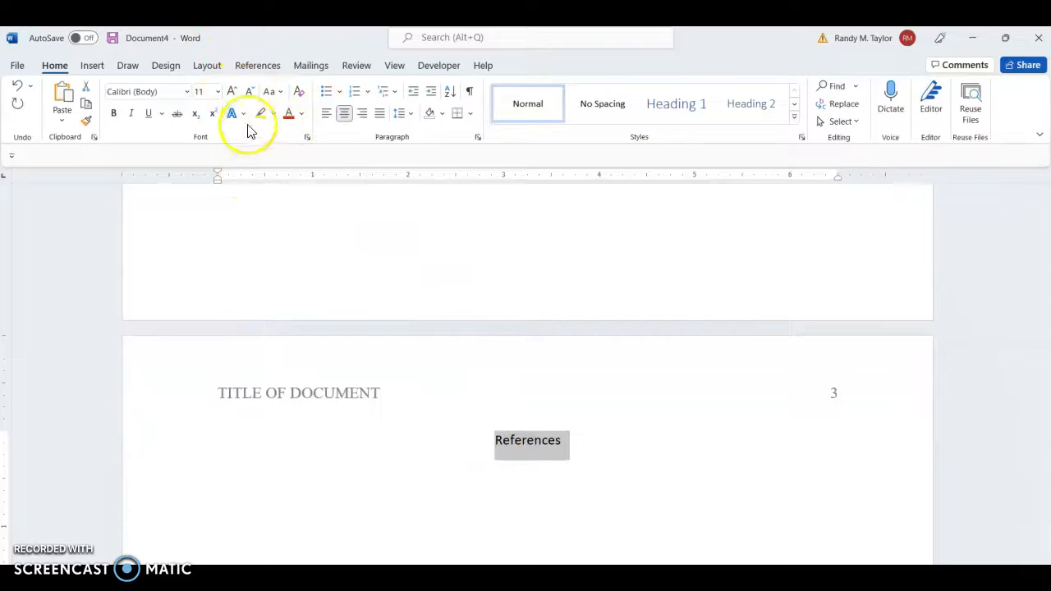
click(187, 92)
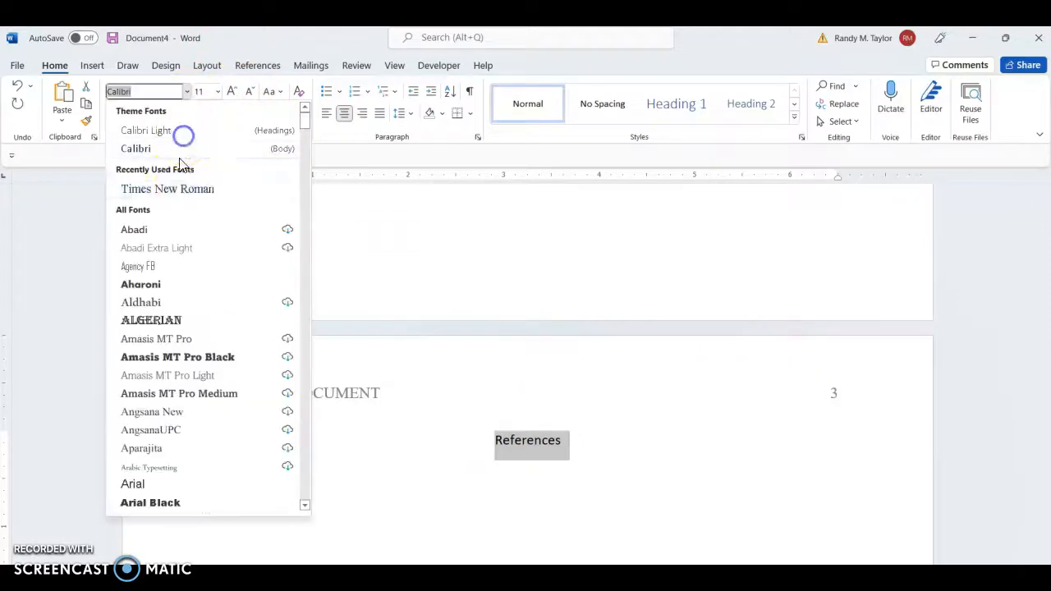
click(183, 188)
click(216, 91)
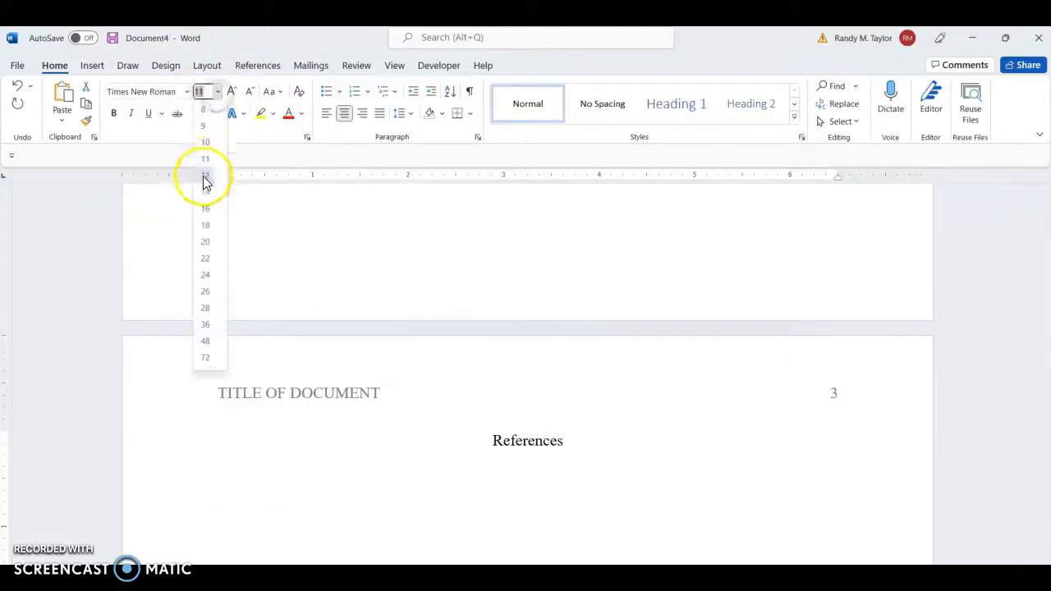
click(205, 175)
click(501, 439)
Make the References heading on page 3 bold
scroll(514, 444, up, 1)
scroll(515, 444, up, 15)
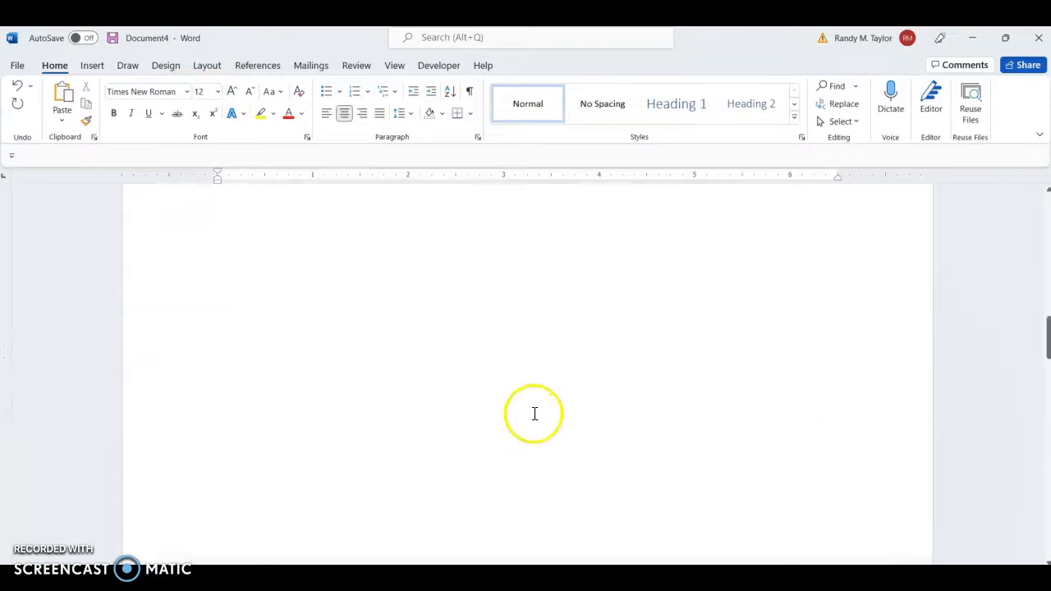
scroll(516, 382, down, 5)
scroll(527, 378, down, 15)
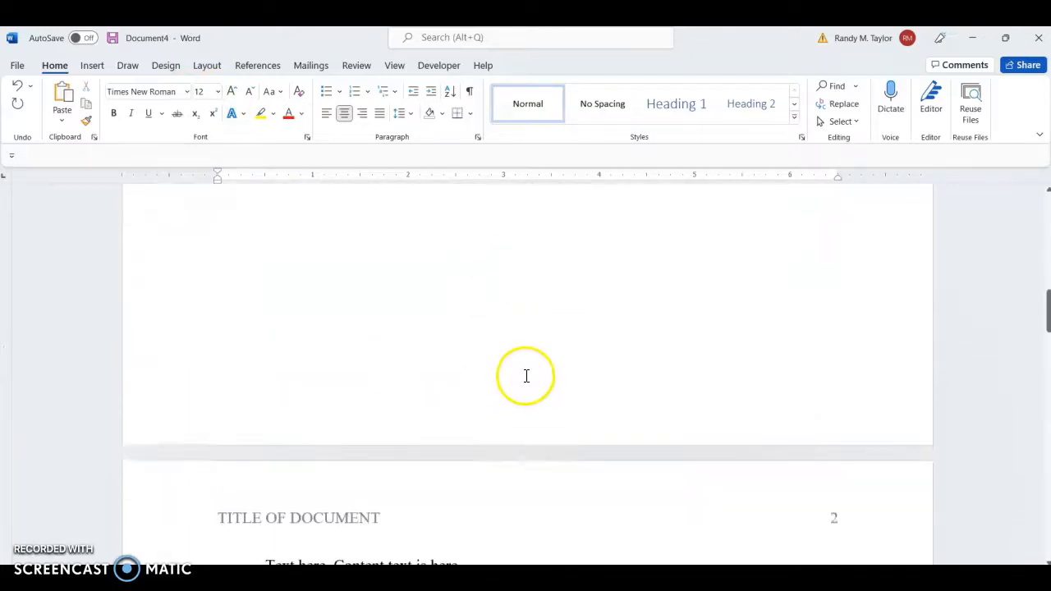
scroll(514, 383, down, 2)
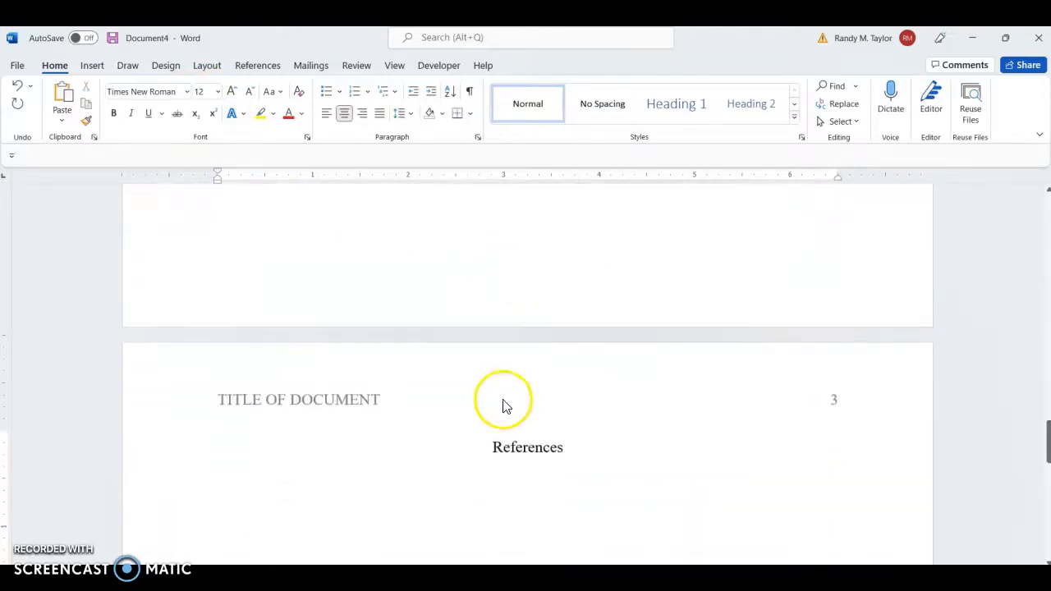
double_click(517, 444)
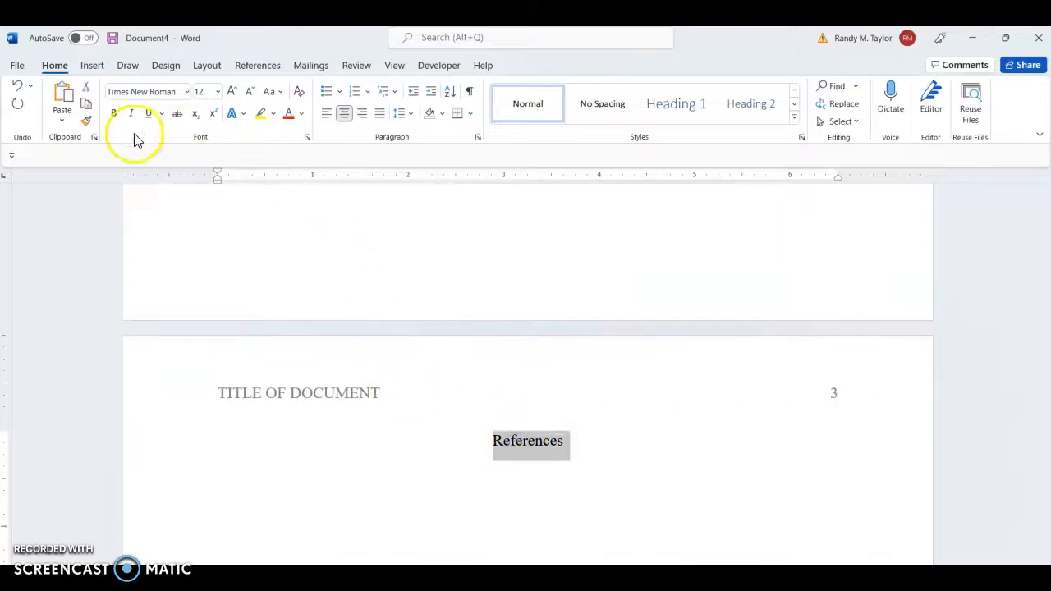
click(113, 112)
click(439, 315)
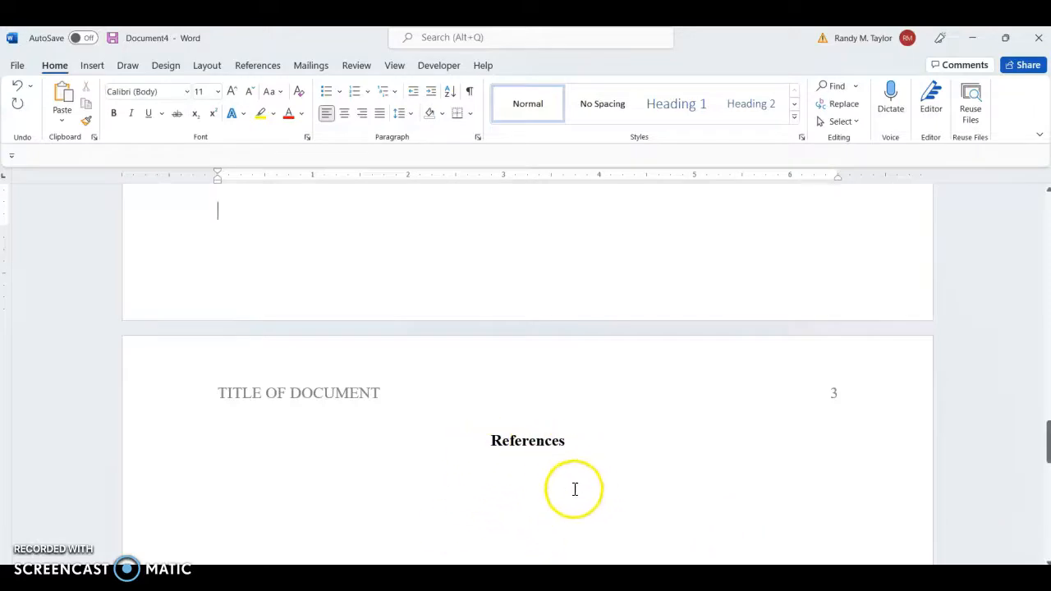
Review the body text page and the title page header, and check which page margin preset the document uses
scroll(542, 478, up, 1)
scroll(542, 478, up, 15)
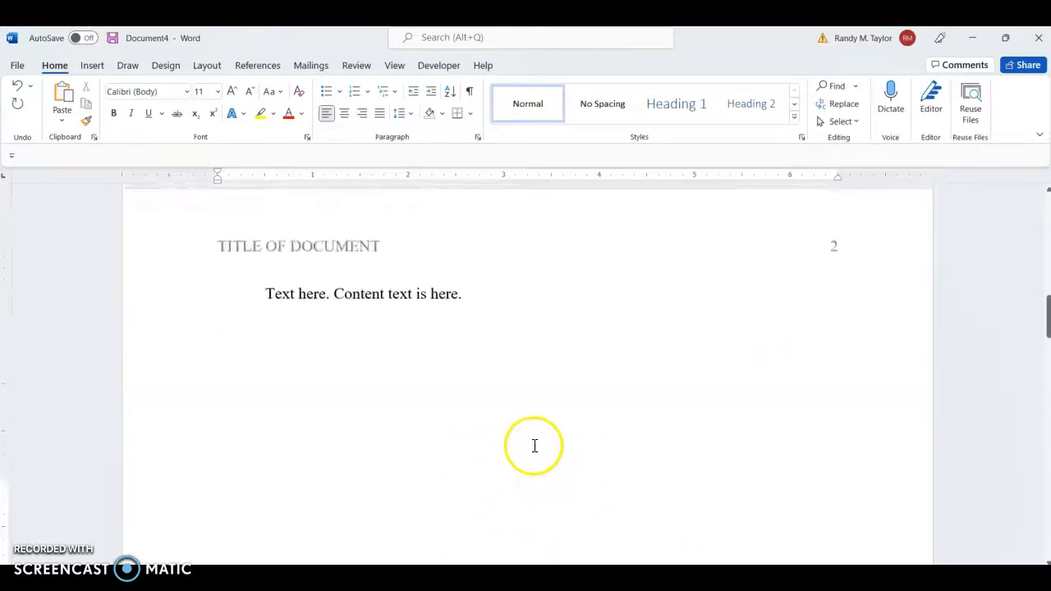
scroll(474, 435, down, 3)
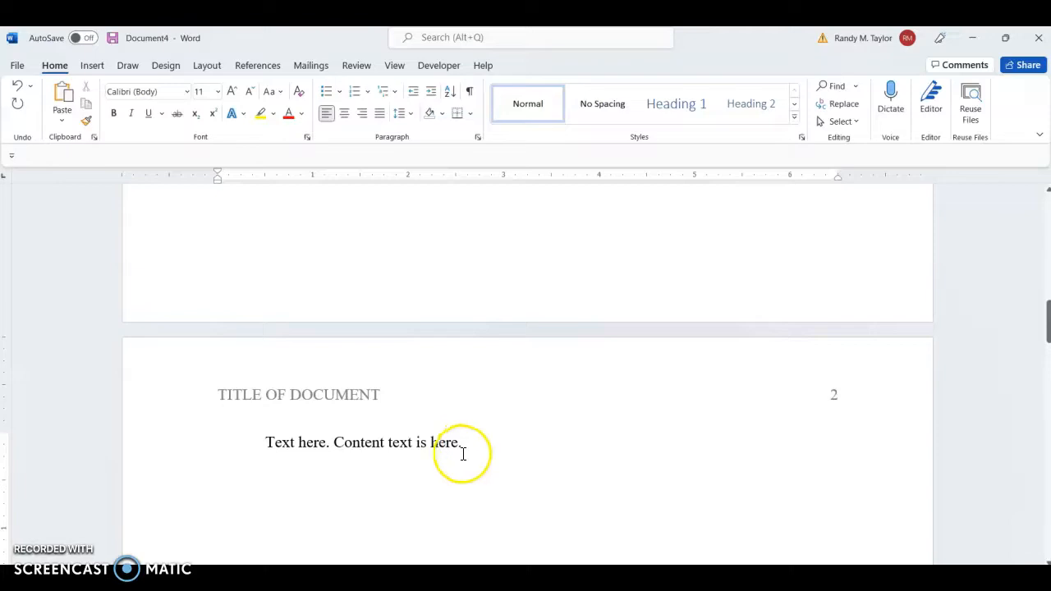
scroll(485, 452, up, 12)
scroll(505, 442, up, 5)
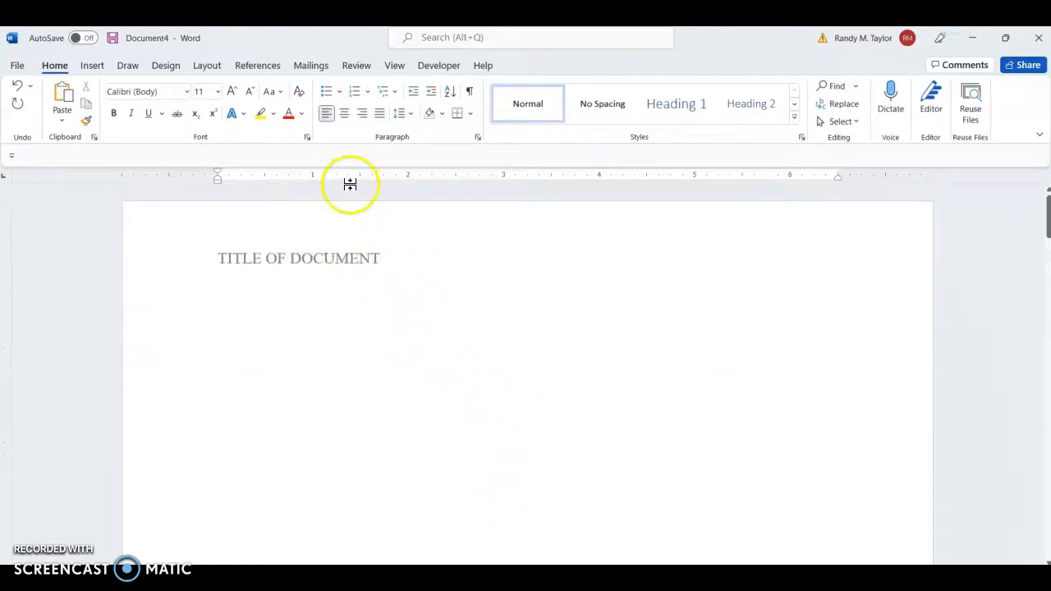
click(210, 67)
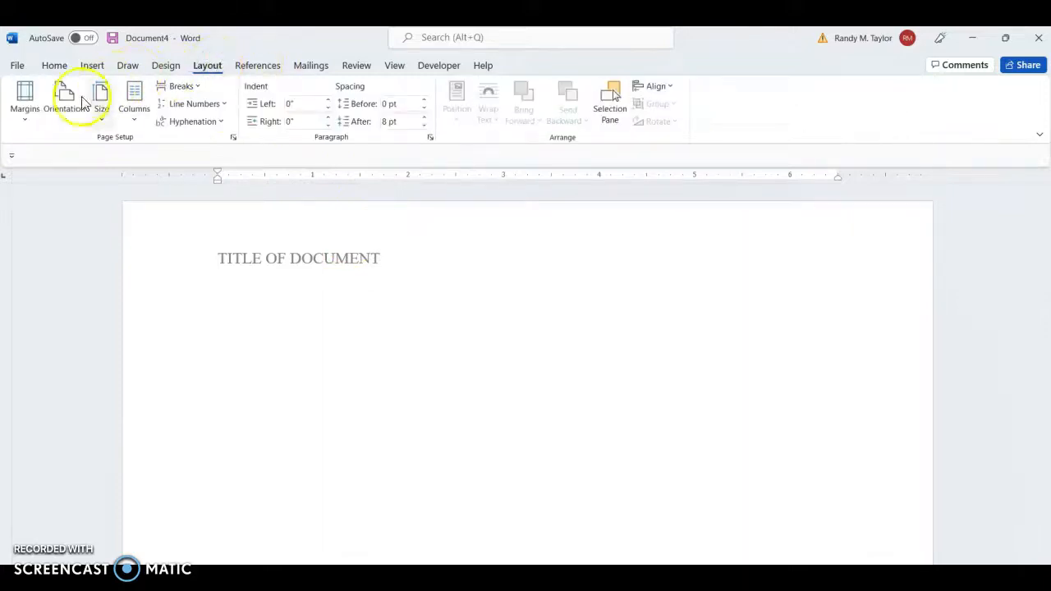
click(27, 113)
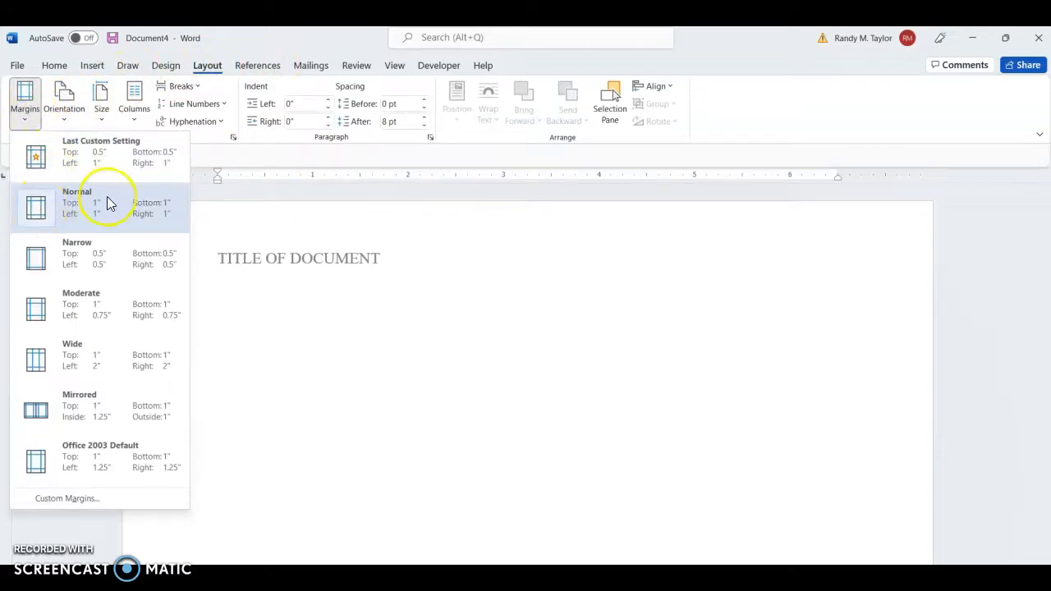
click(408, 382)
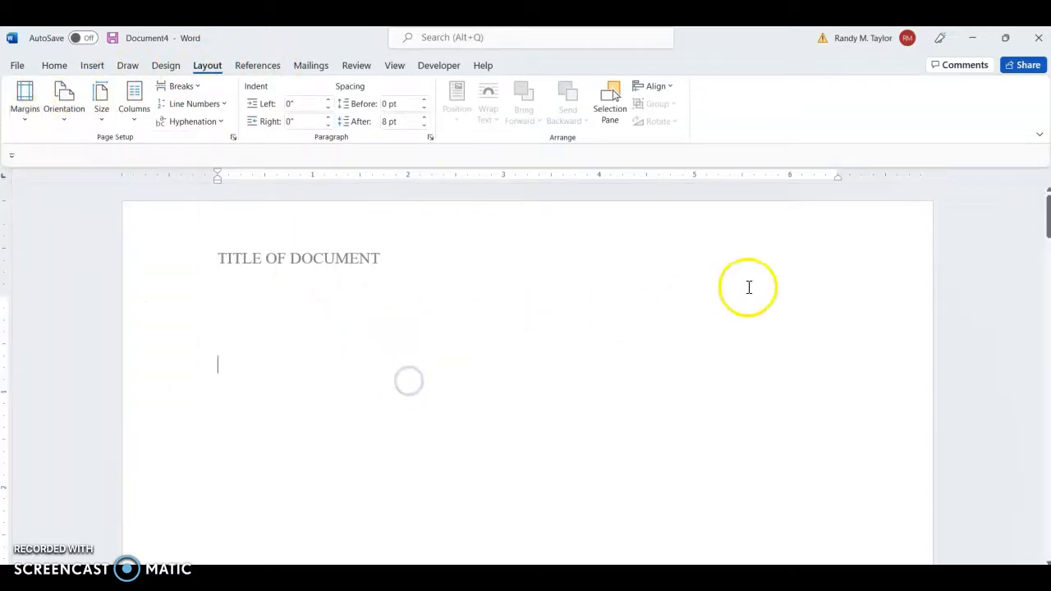
Review the title page, switch to the IPE 520 Literature Review document and examine its title page and running header
scroll(859, 373, down, 10)
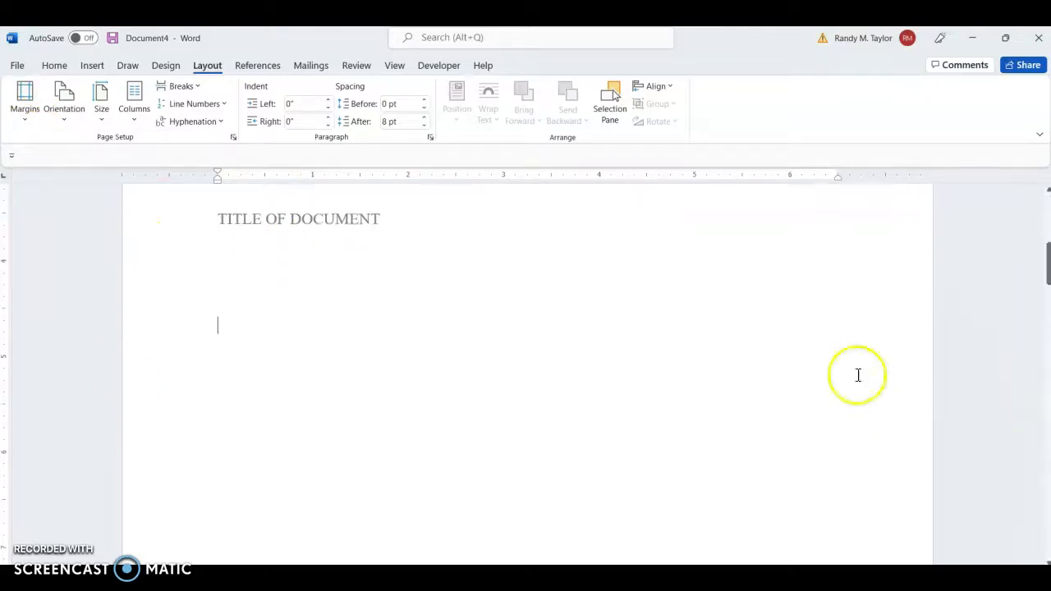
scroll(648, 368, down, 3)
scroll(645, 378, up, 8)
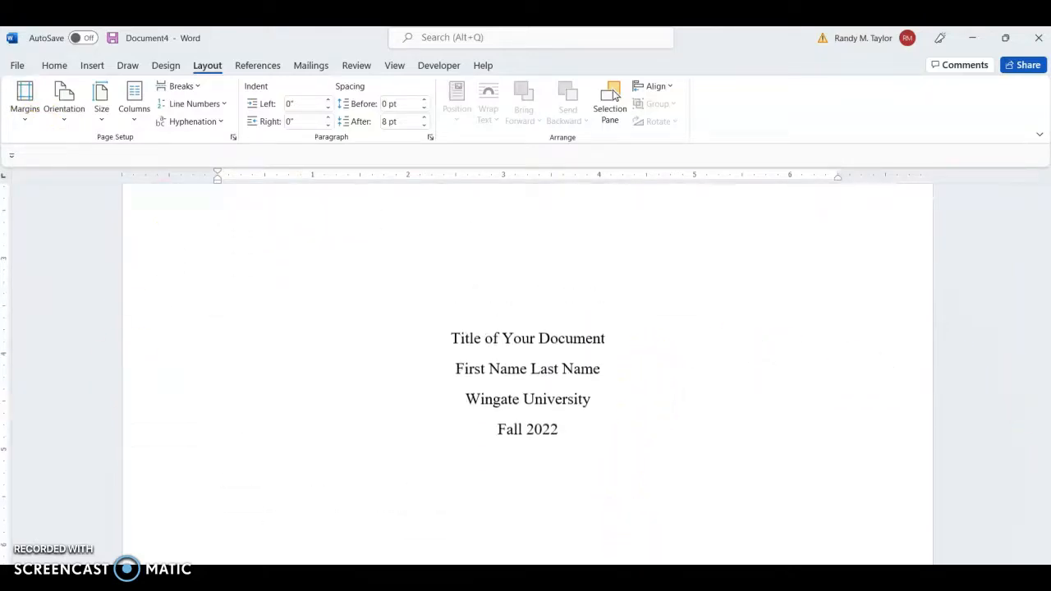
mouse_move(632, 578)
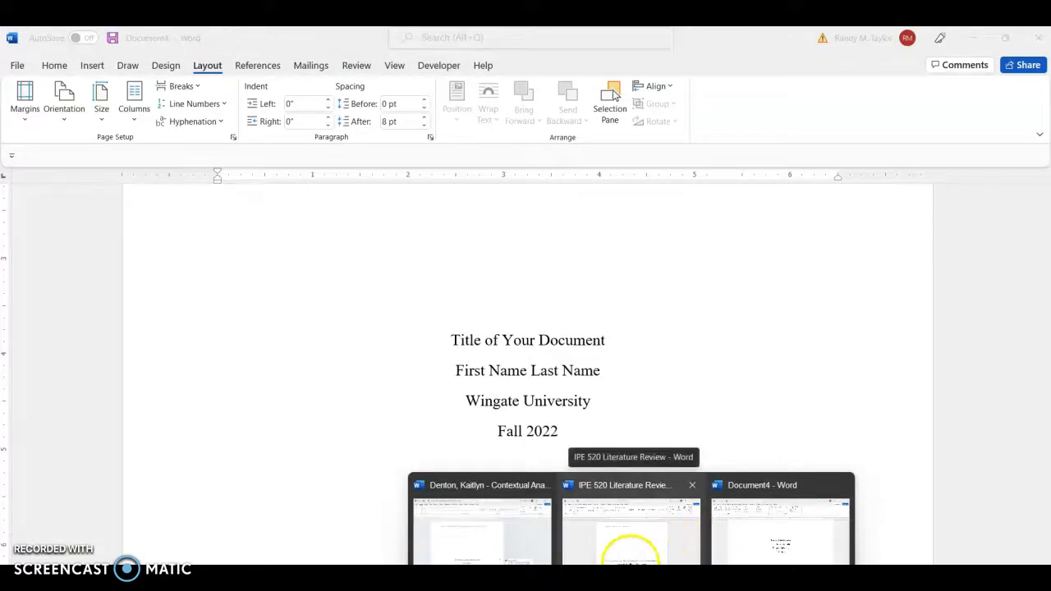
click(608, 547)
scroll(525, 385, down, 3)
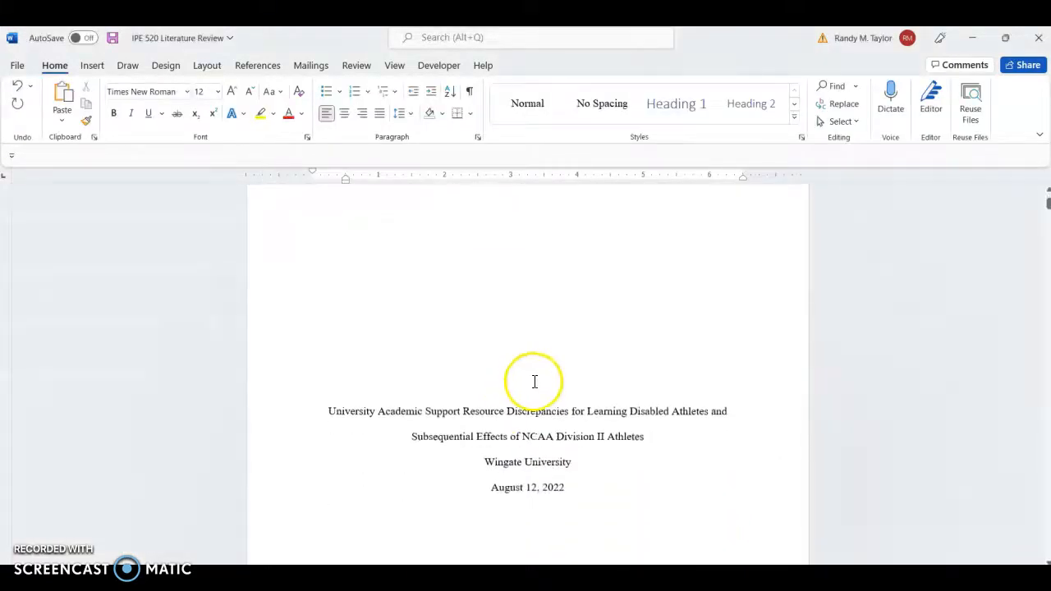
scroll(546, 392, up, 3)
scroll(552, 400, up, 1)
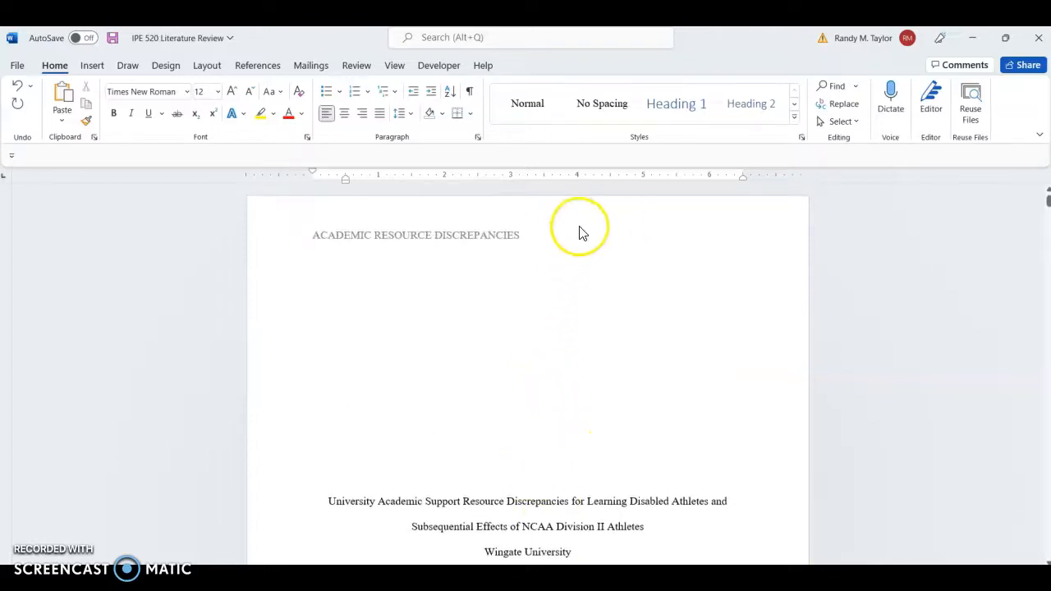
Examine the Introduction heading, page headers and body paragraph indents of the literature review, comparing them with its title page
scroll(575, 310, down, 7)
scroll(738, 515, down, 5)
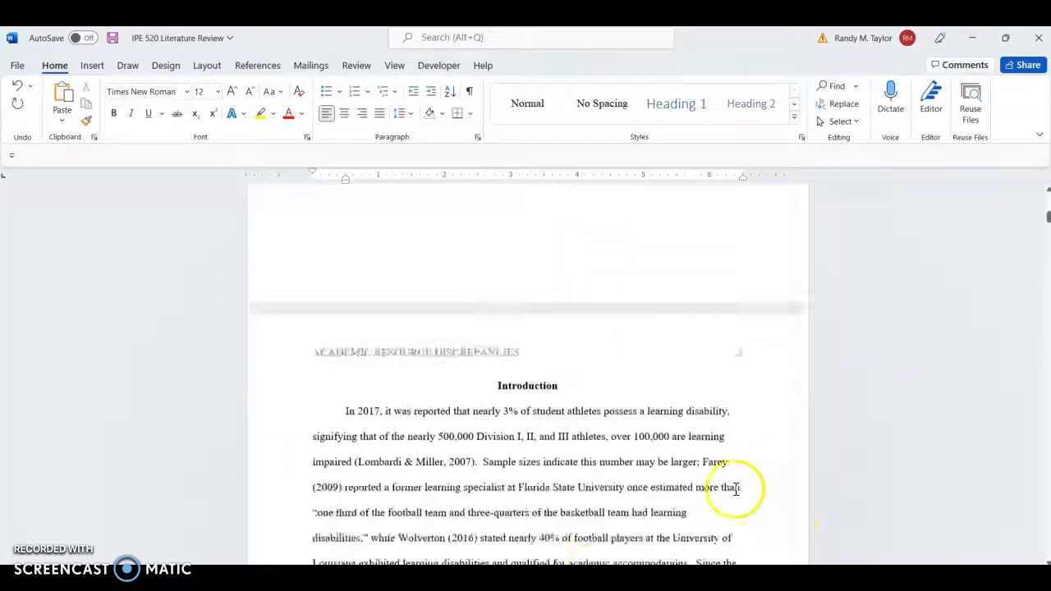
double_click(527, 278)
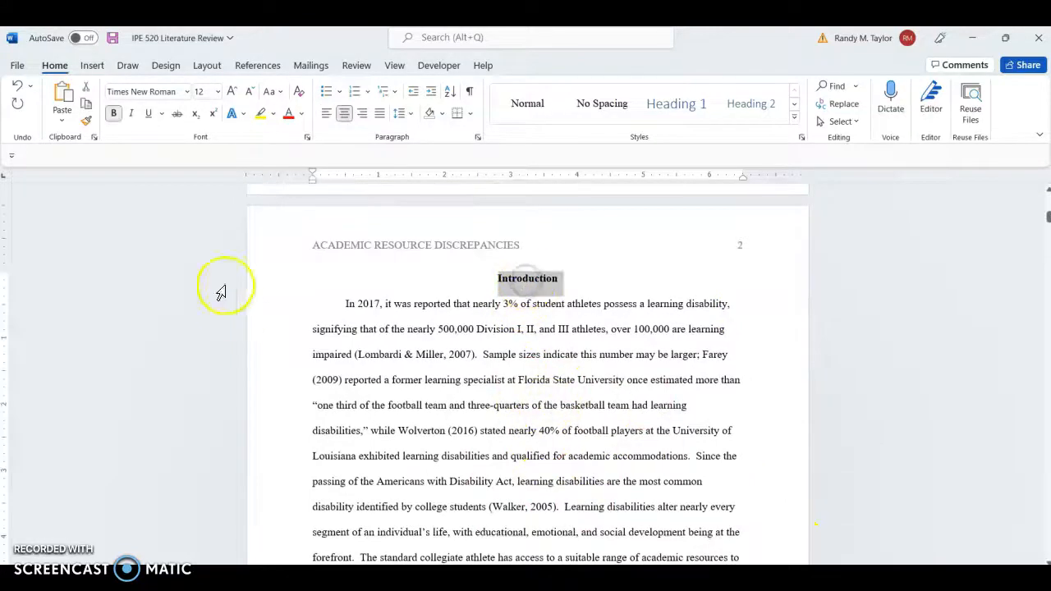
scroll(558, 439, up, 4)
scroll(559, 423, up, 9)
scroll(572, 436, down, 2)
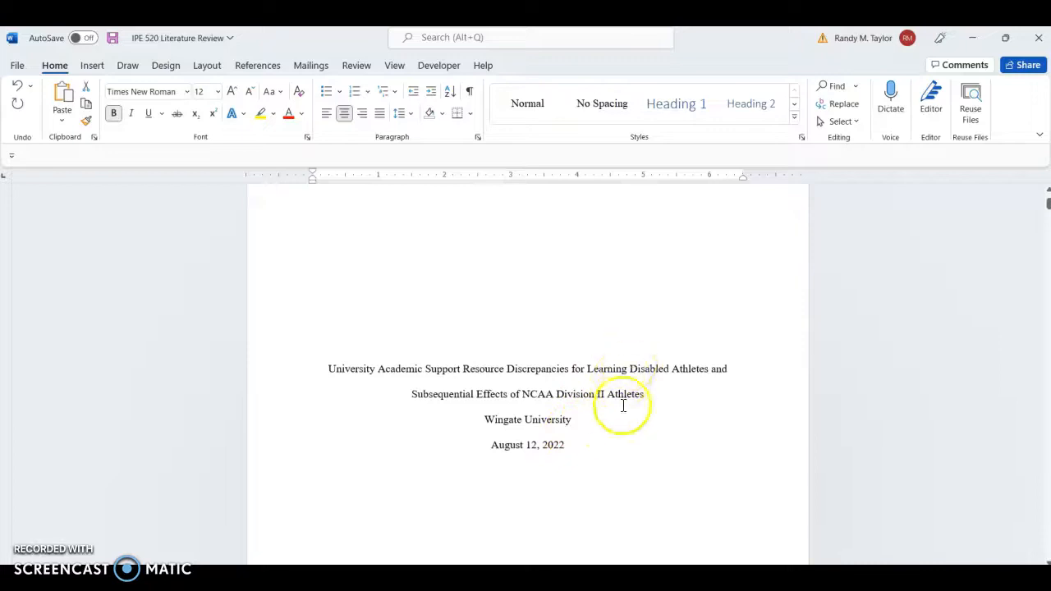
scroll(584, 410, down, 20)
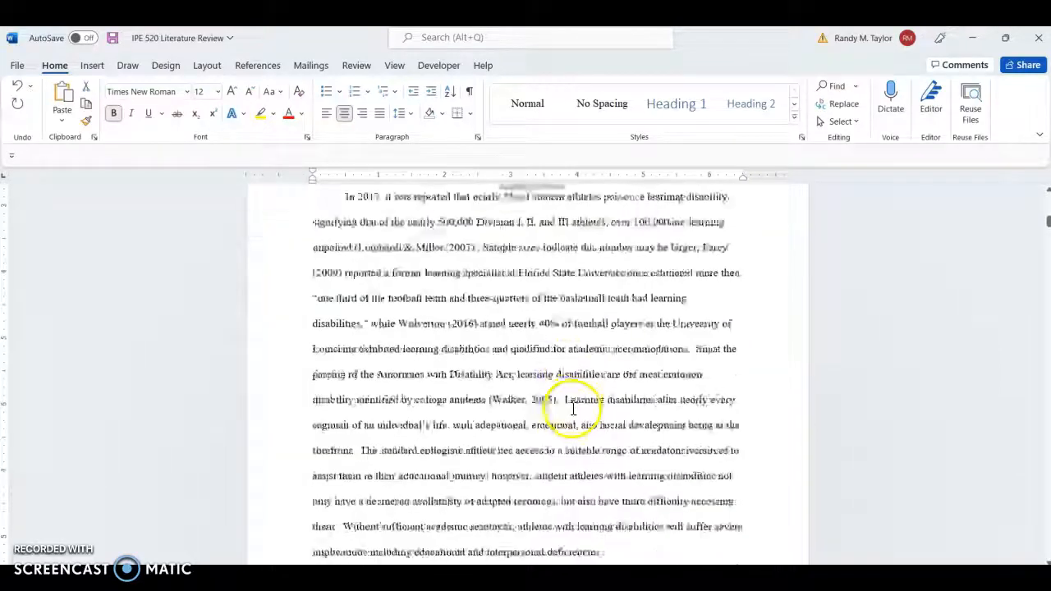
scroll(569, 408, down, 8)
mouse_move(671, 281)
mouse_down()
mouse_move(650, 258)
mouse_move(674, 283)
mouse_up()
click(518, 346)
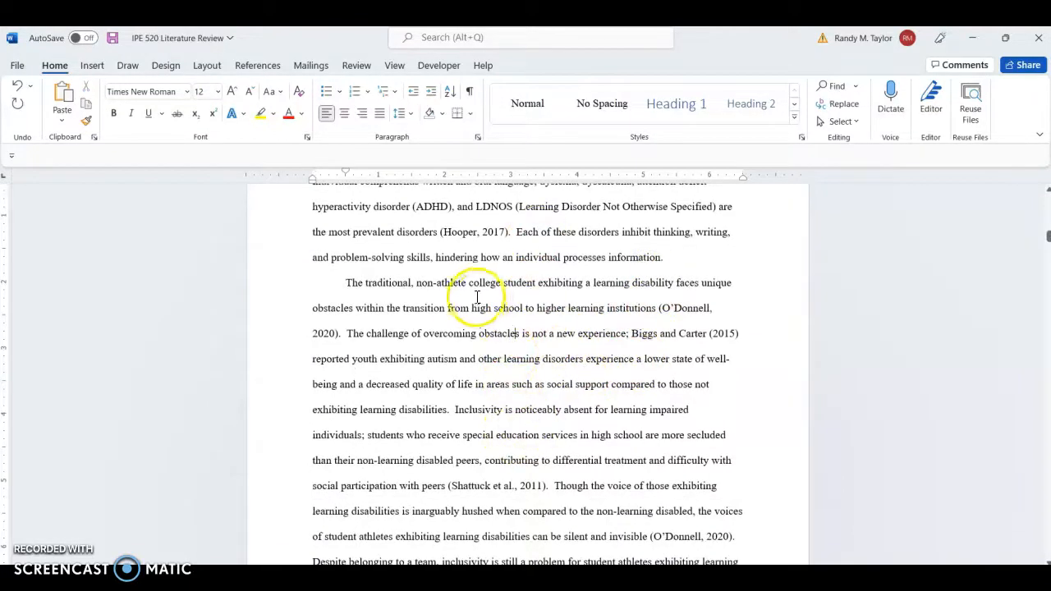
scroll(552, 392, up, 1)
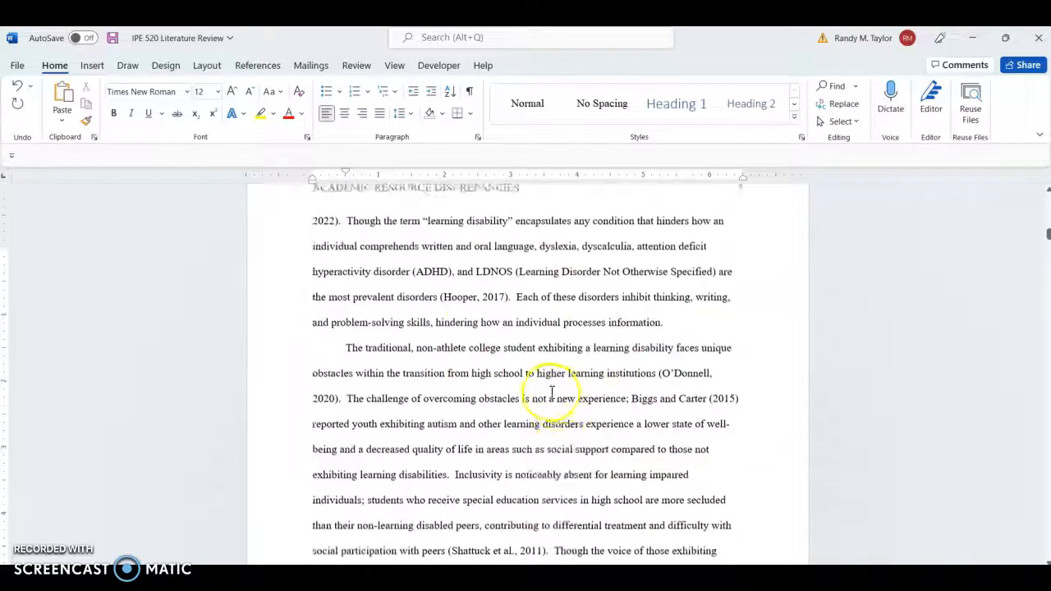
scroll(552, 392, up, 1)
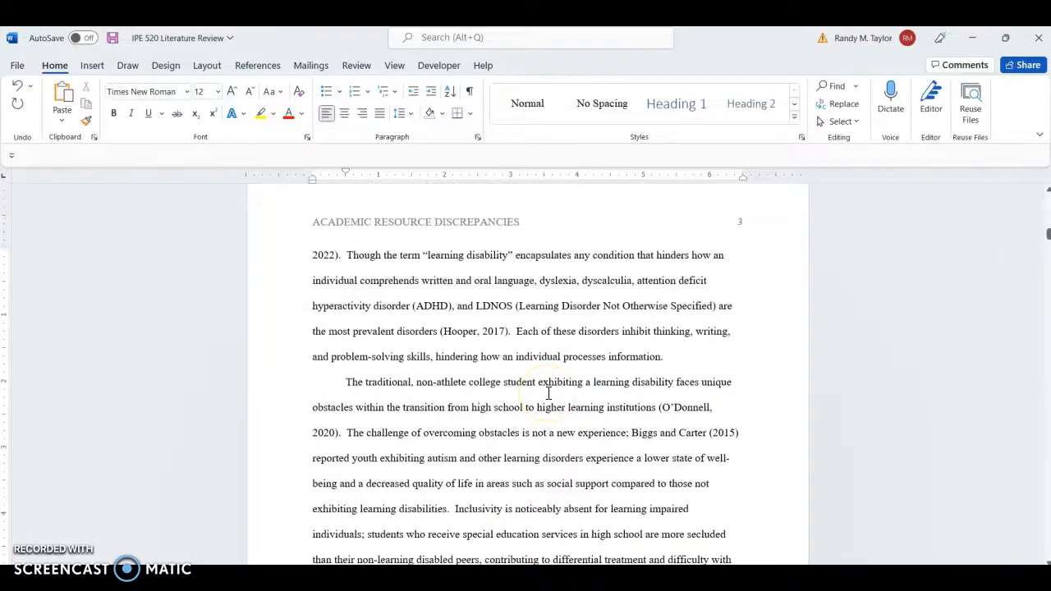
Set the title block's paragraph spacing to 0 pt before and after, with double line spacing and no added space between same-style paragraphs
scroll(548, 394, up, 10)
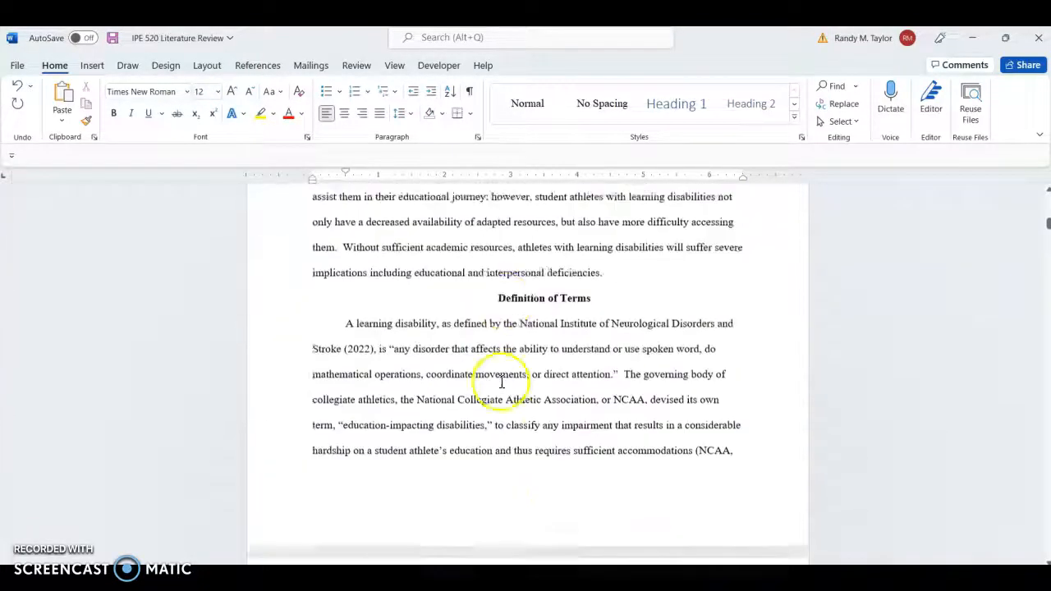
scroll(501, 369, up, 12)
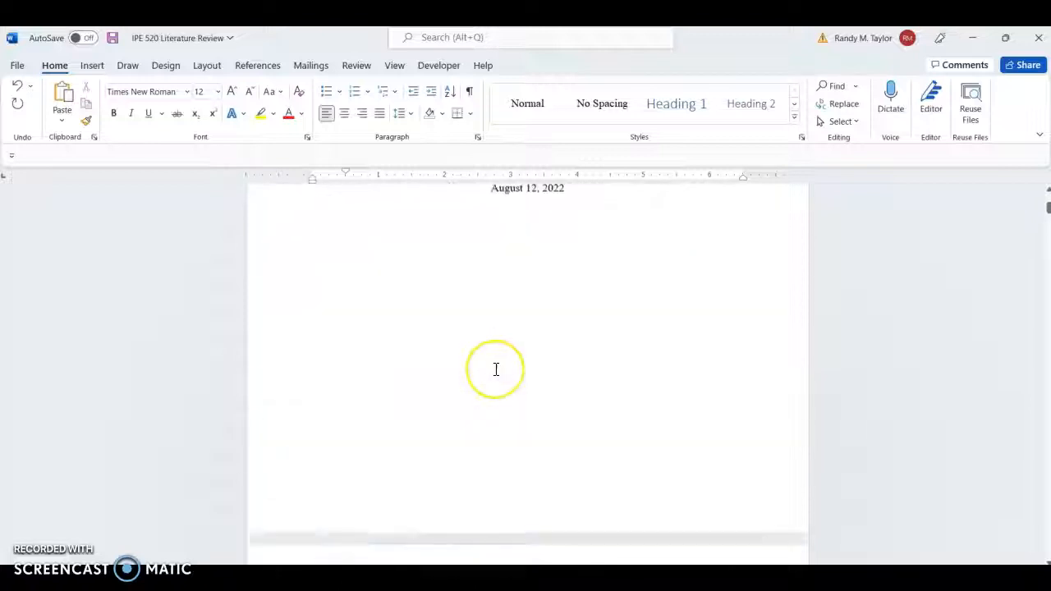
scroll(496, 369, up, 1)
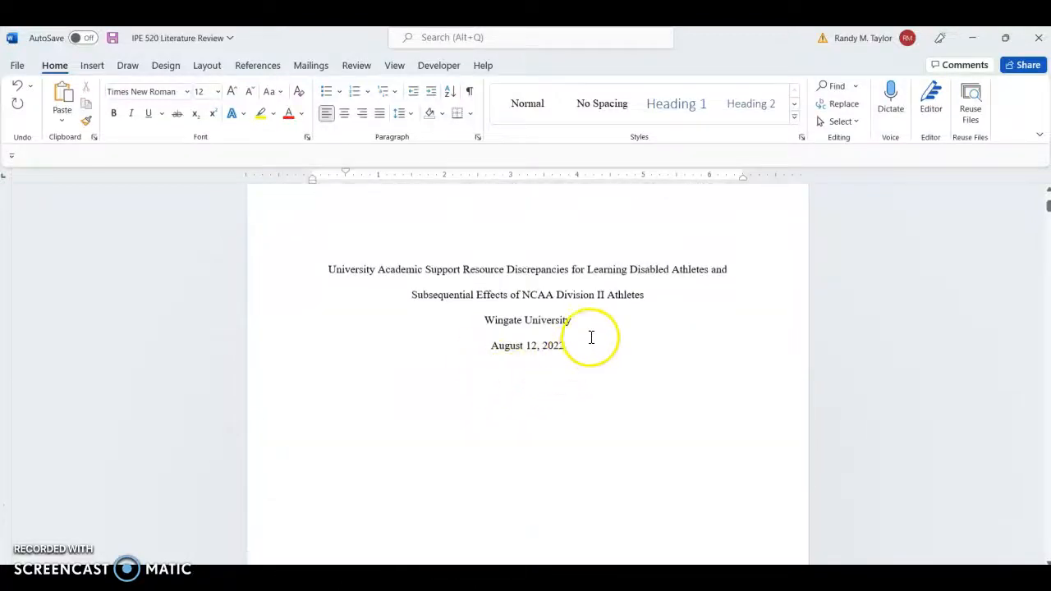
drag(591, 345, 351, 270)
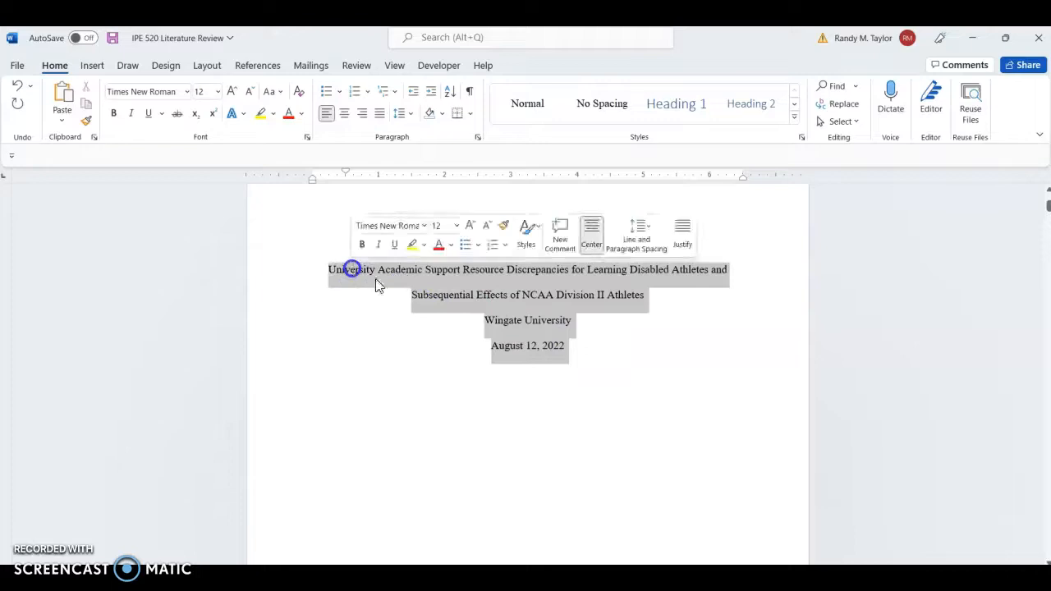
scroll(509, 374, up, 3)
scroll(509, 379, up, 2)
scroll(505, 353, down, 5)
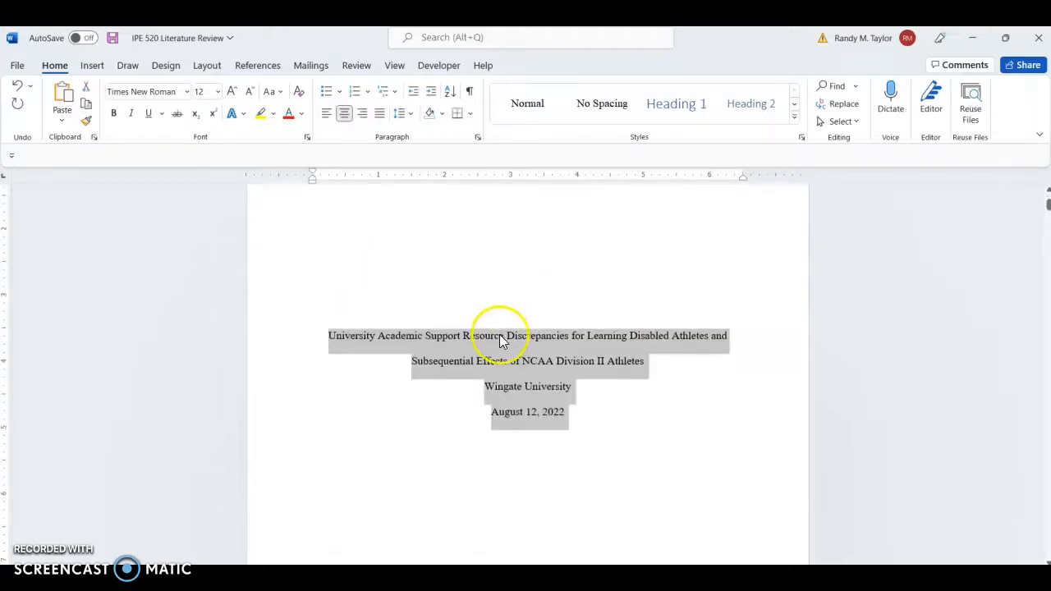
right_click(518, 382)
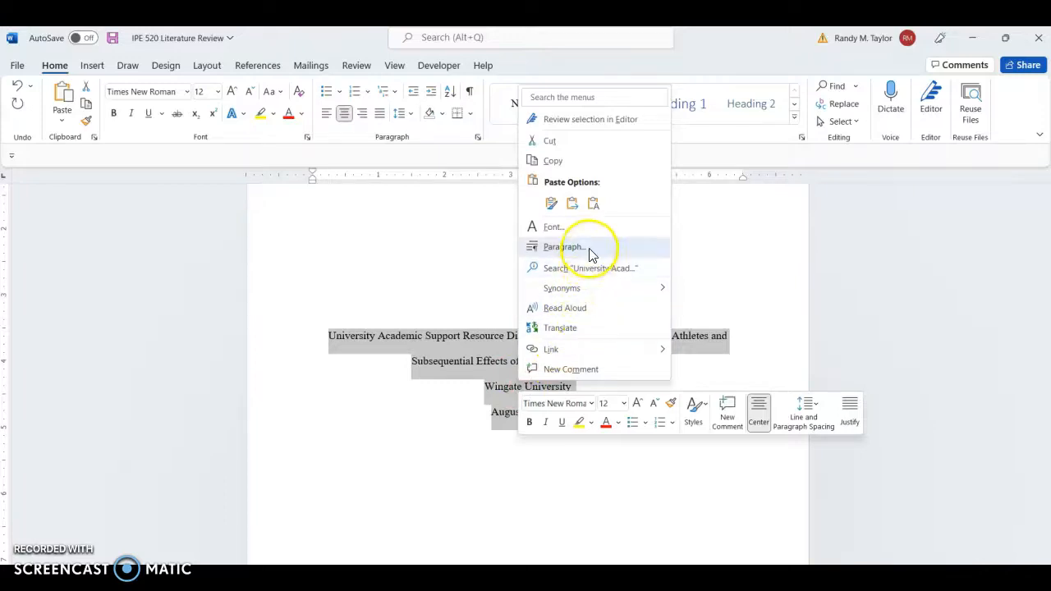
click(590, 251)
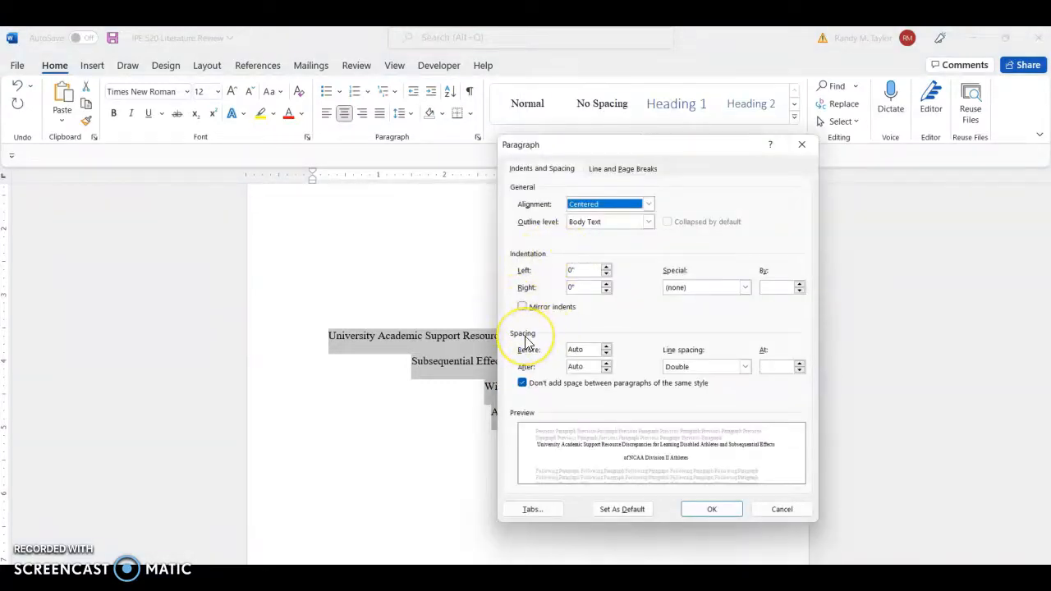
click(605, 347)
click(605, 349)
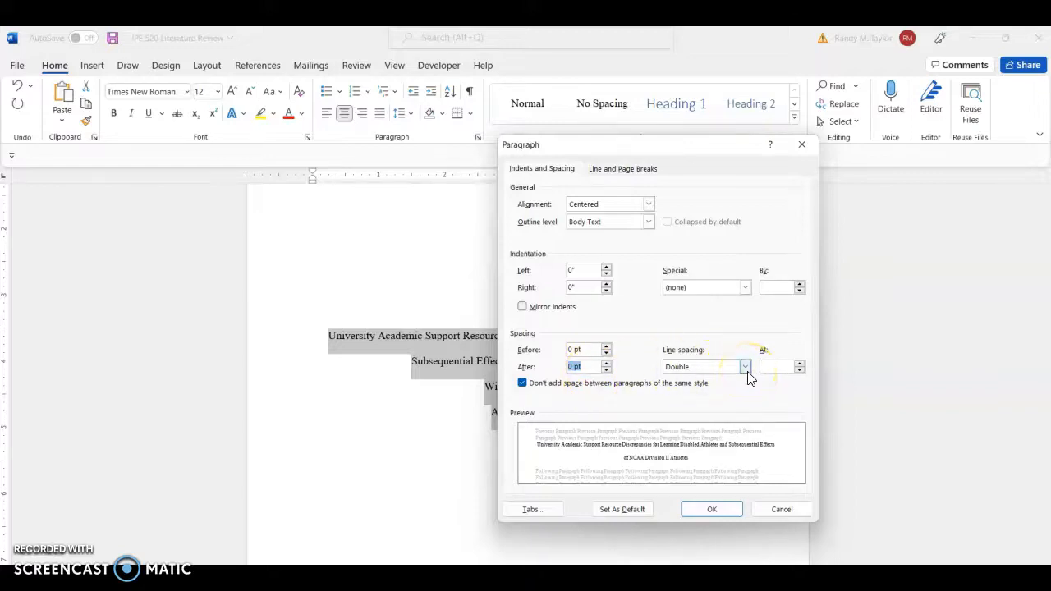
click(522, 383)
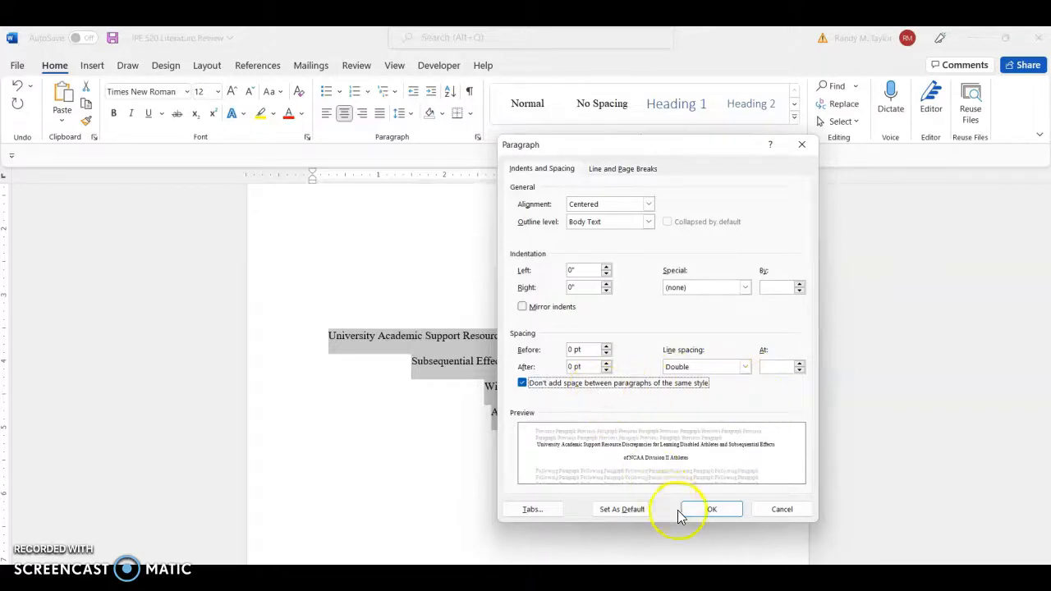
click(706, 509)
Set the Introduction and Definition of Terms text to 0 pt before and after, double line spacing and no added space between same-style paragraphs
scroll(596, 442, down, 10)
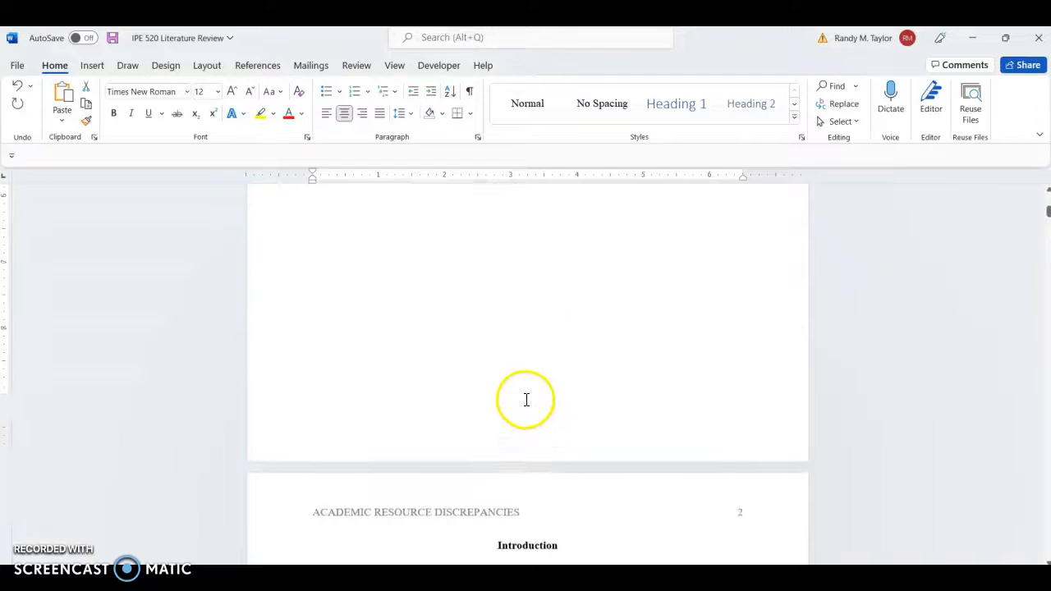
drag(467, 262, 634, 533)
scroll(607, 465, up, 1)
scroll(606, 465, up, 5)
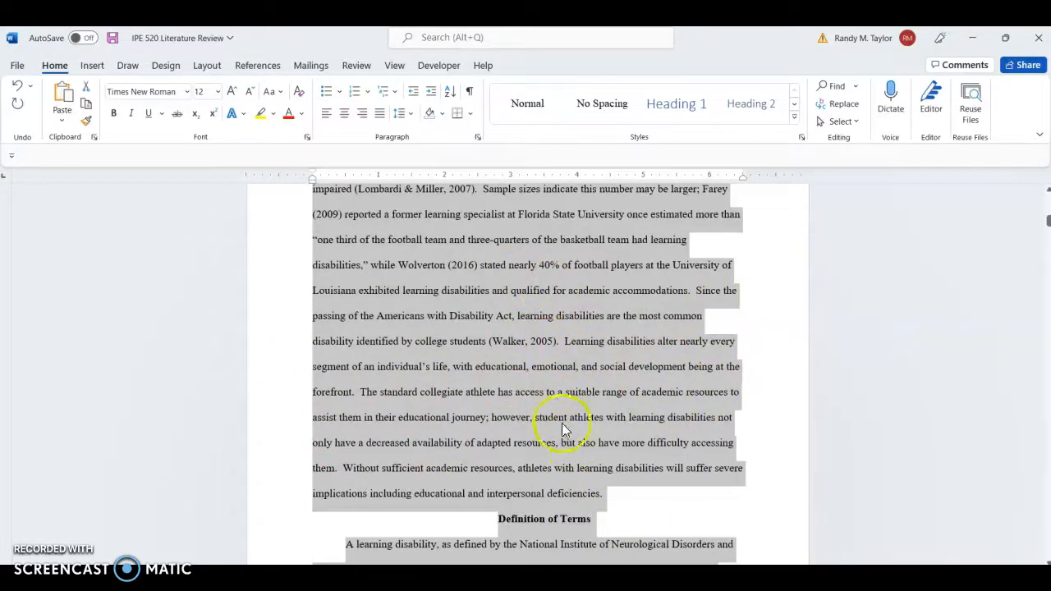
right_click(541, 355)
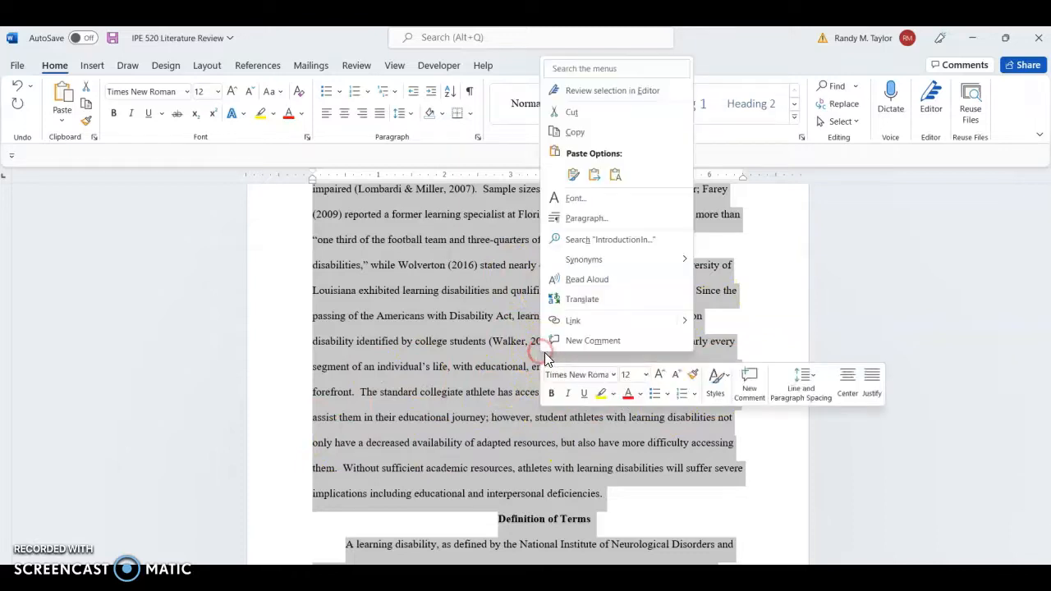
click(605, 217)
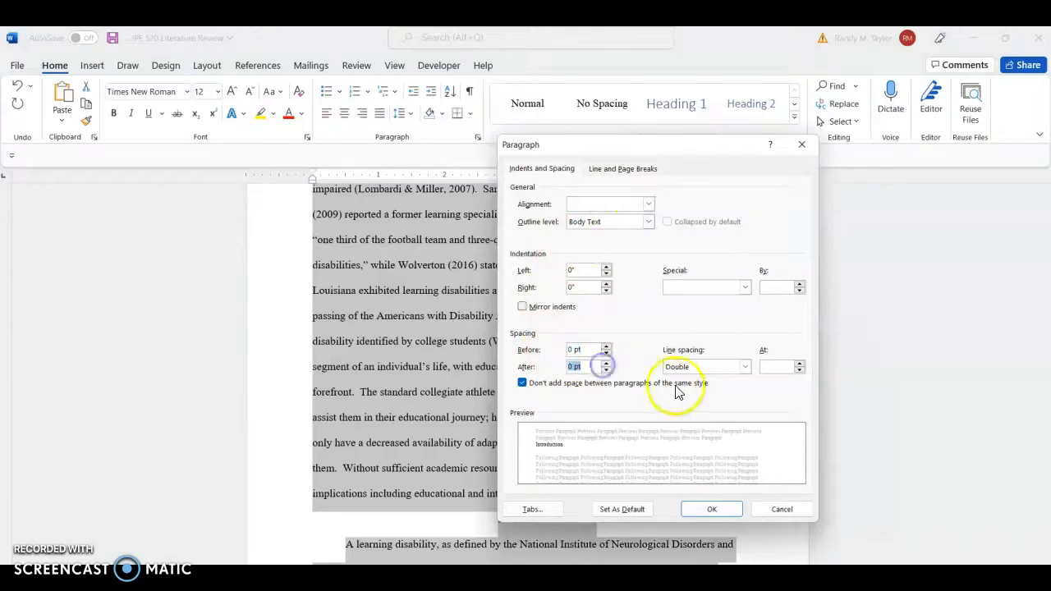
click(521, 384)
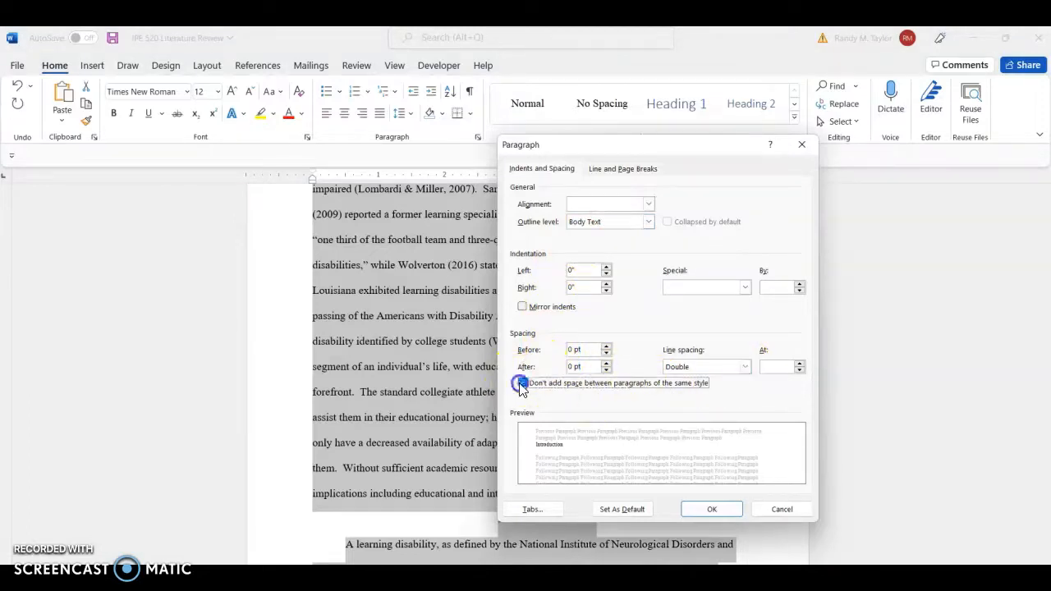
click(709, 509)
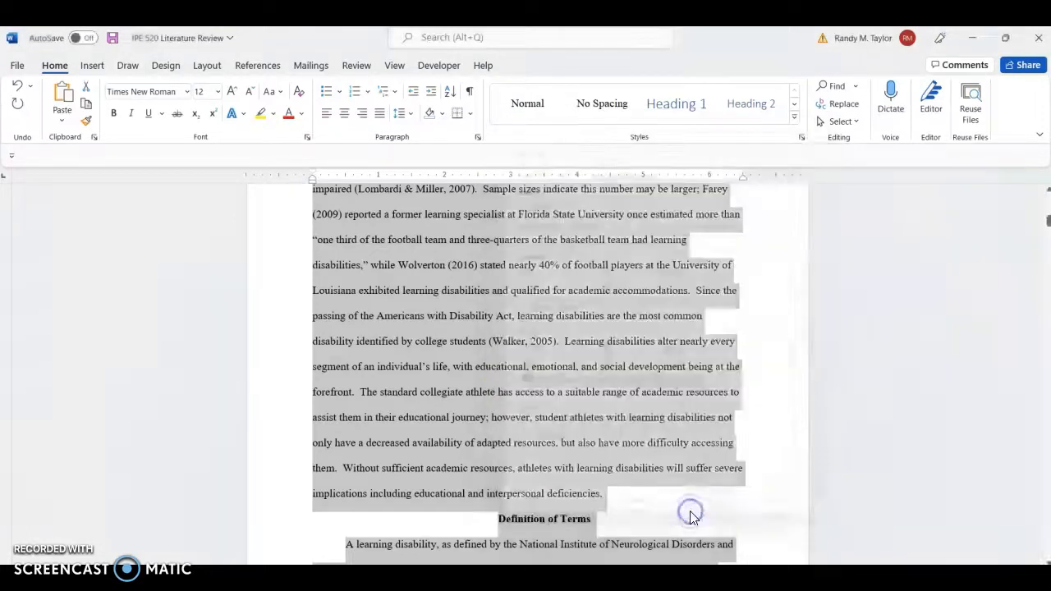
scroll(649, 423, down, 2)
click(634, 416)
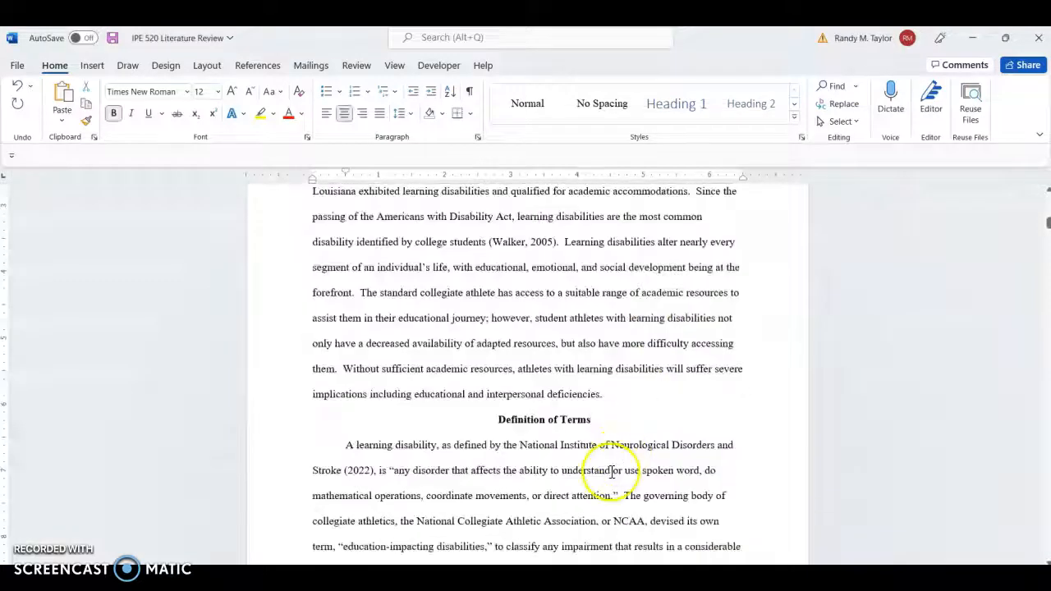
Review the spacing, headings and paragraph indents from the title page through the body text on page 4
scroll(616, 394, up, 3)
scroll(616, 393, up, 5)
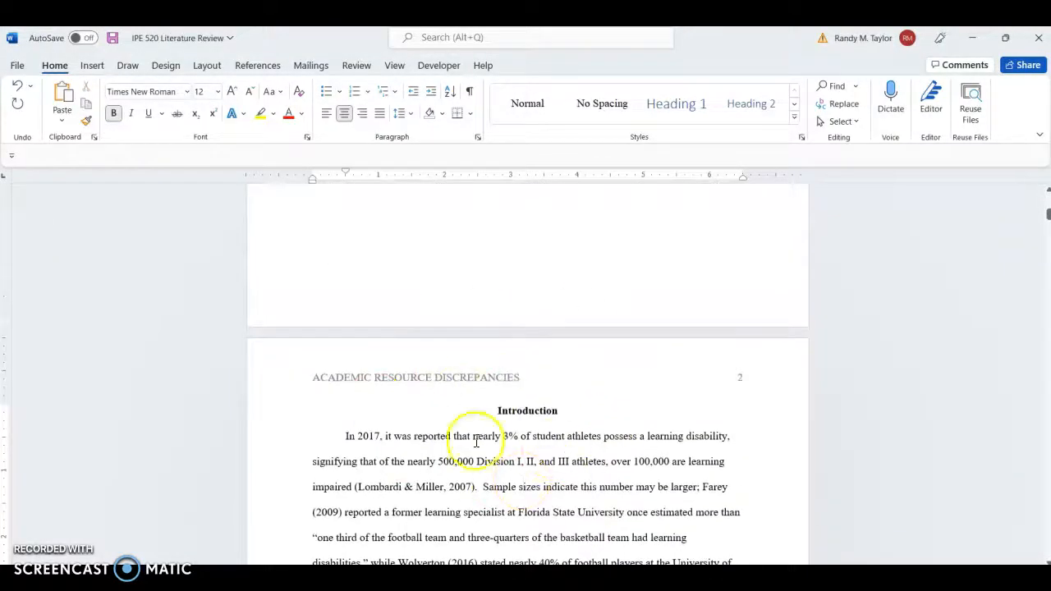
scroll(518, 460, up, 8)
scroll(542, 457, down, 3)
scroll(542, 457, down, 8)
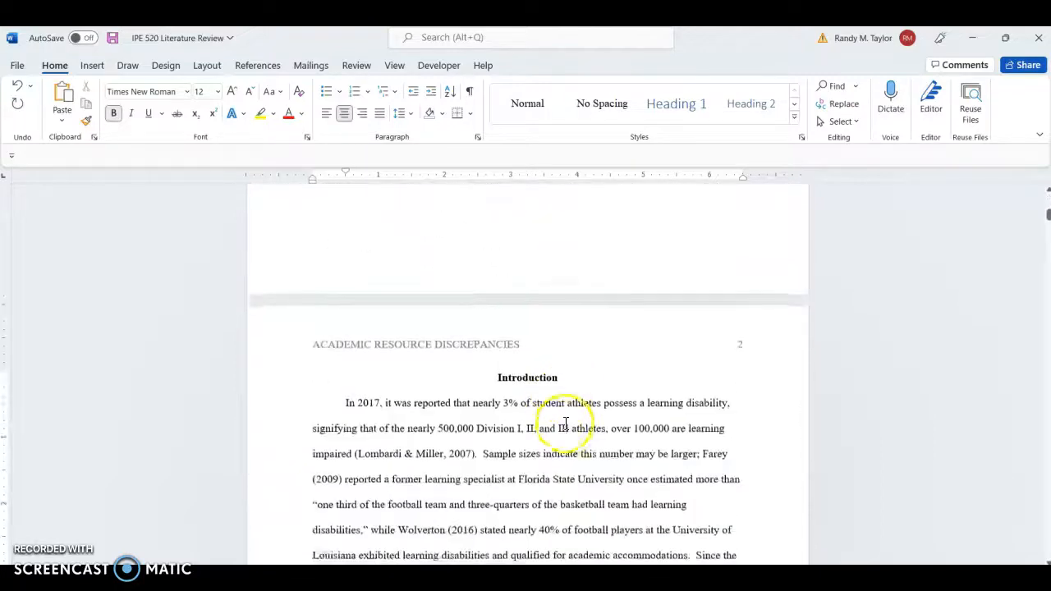
scroll(582, 388, down, 1)
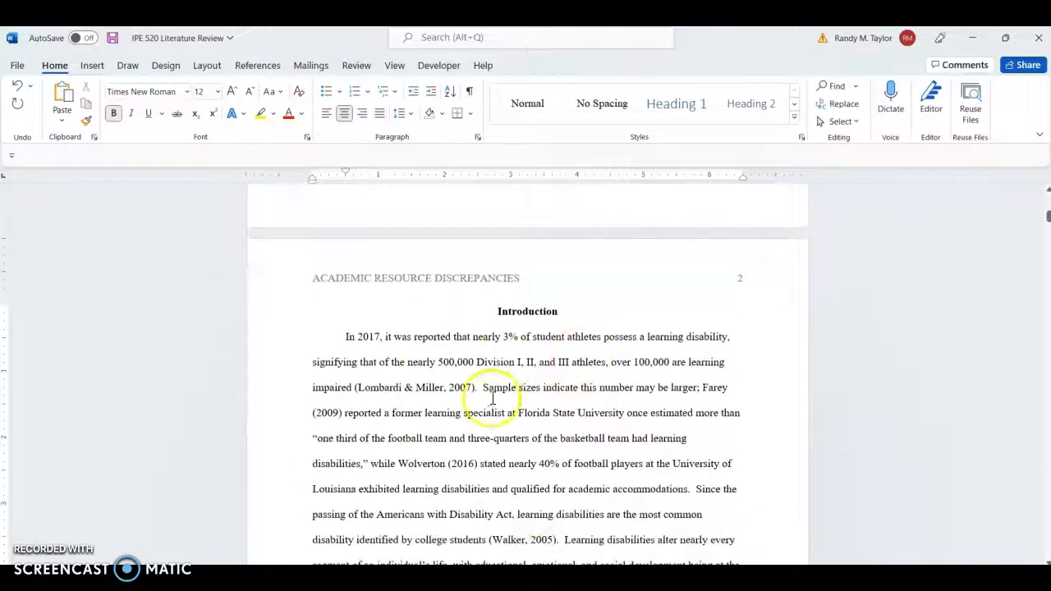
scroll(493, 400, down, 3)
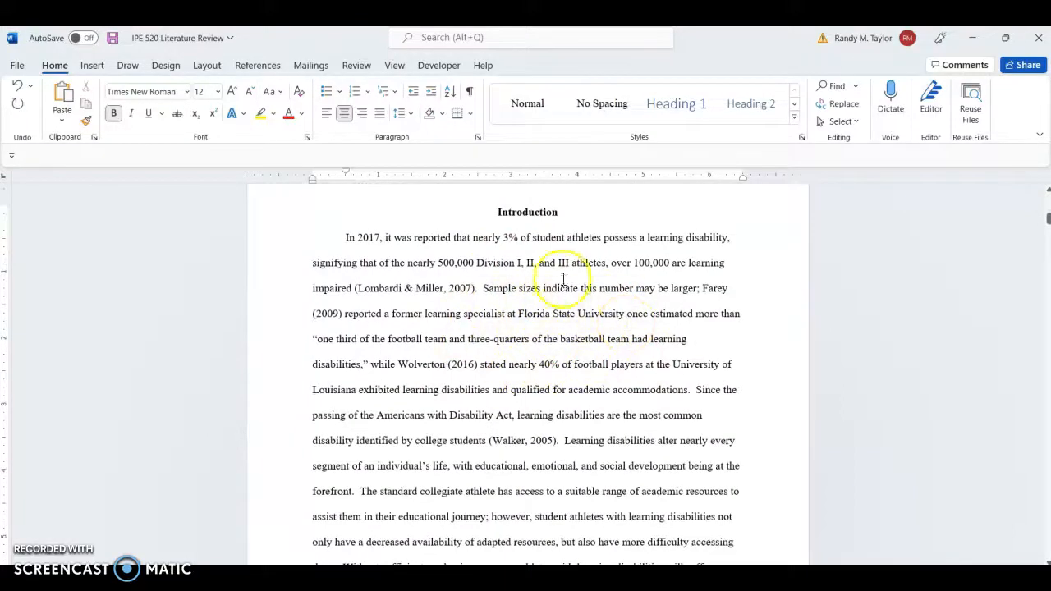
scroll(566, 302, down, 20)
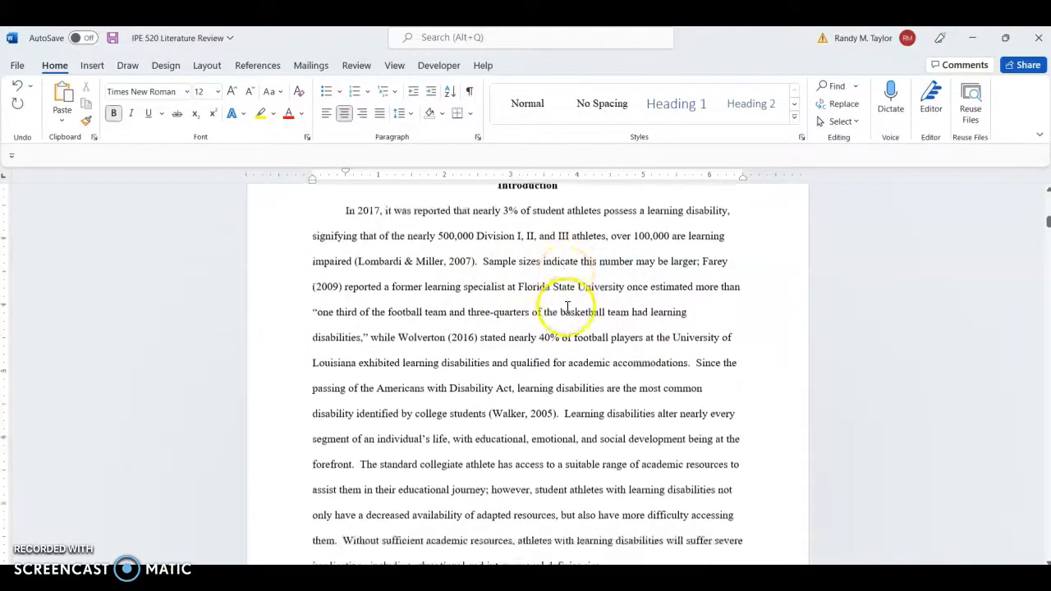
scroll(566, 315, down, 10)
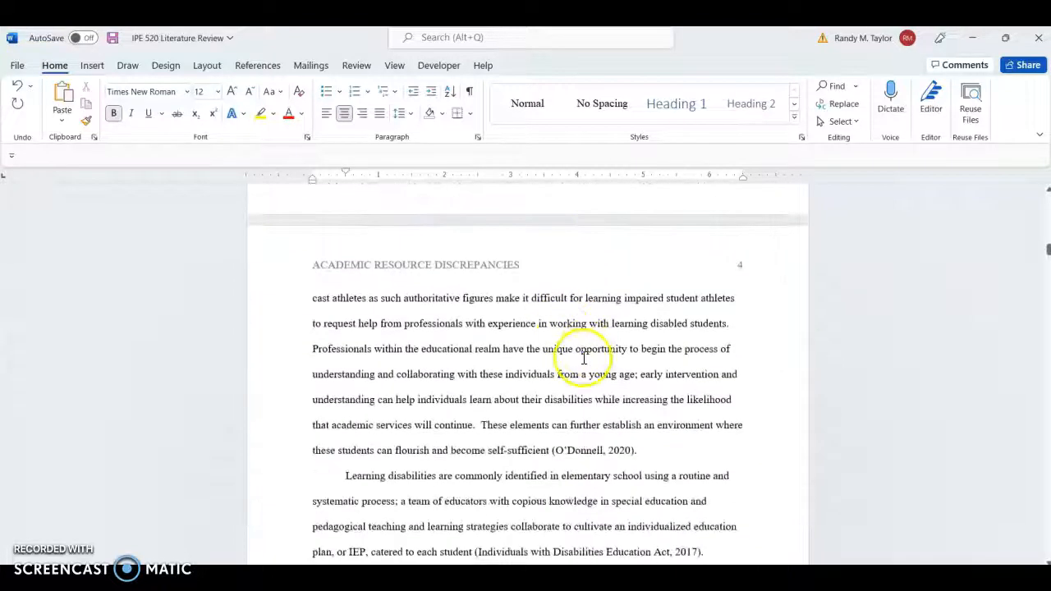
Examine the page 4 paragraphs and the break before the page 5 heading, and return to the title page
scroll(580, 362, up, 4)
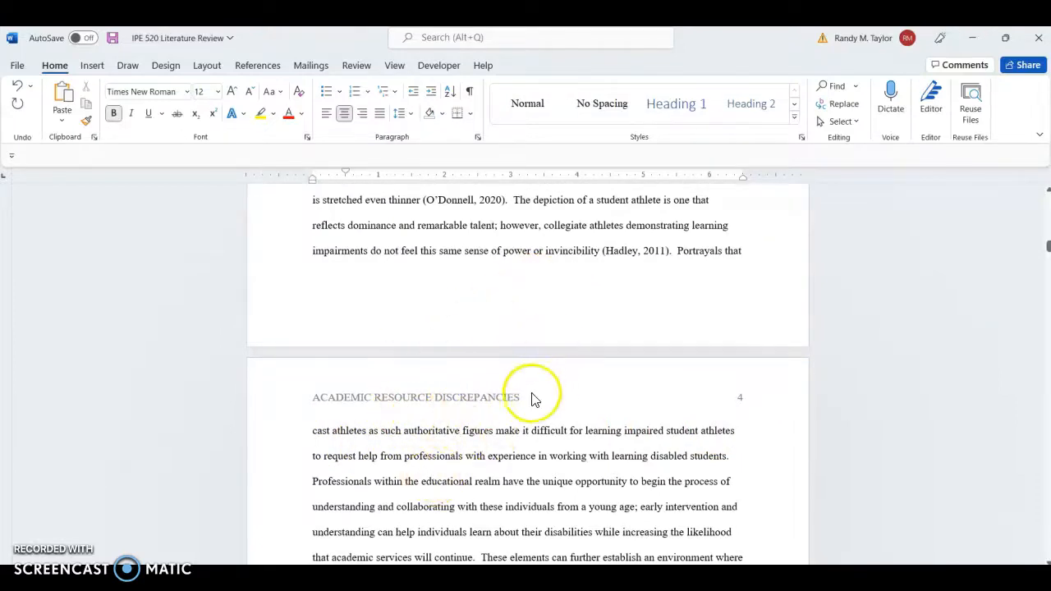
scroll(531, 398, down, 12)
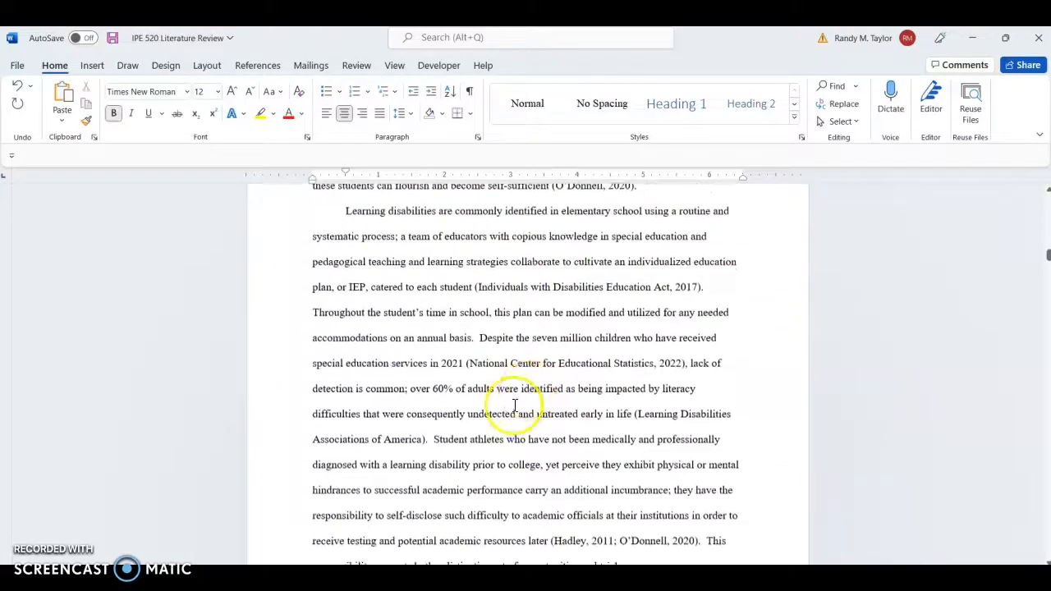
scroll(522, 411, down, 9)
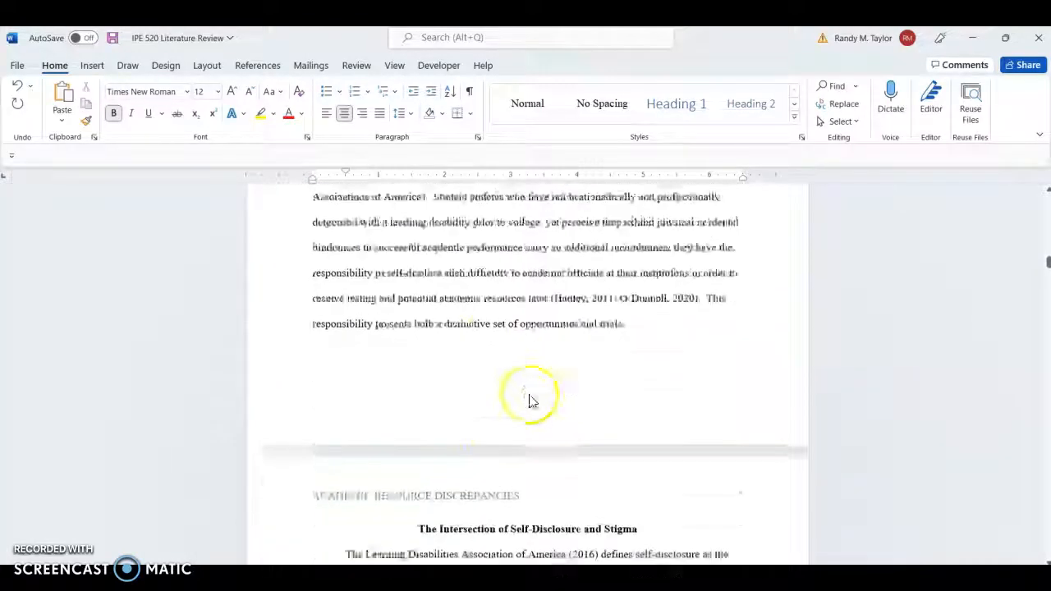
scroll(597, 492, up, 7)
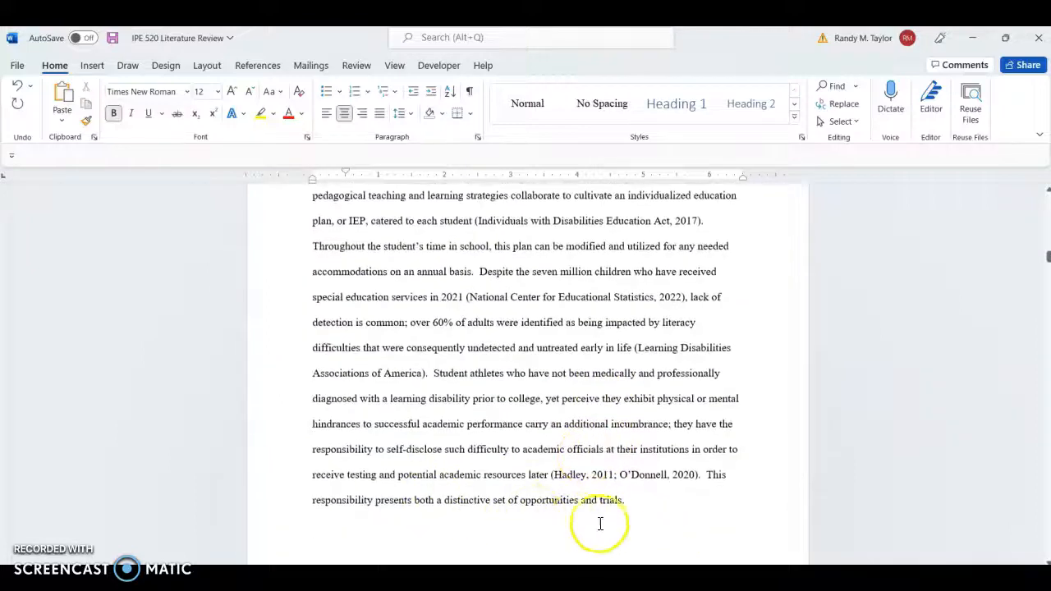
scroll(600, 524, up, 7)
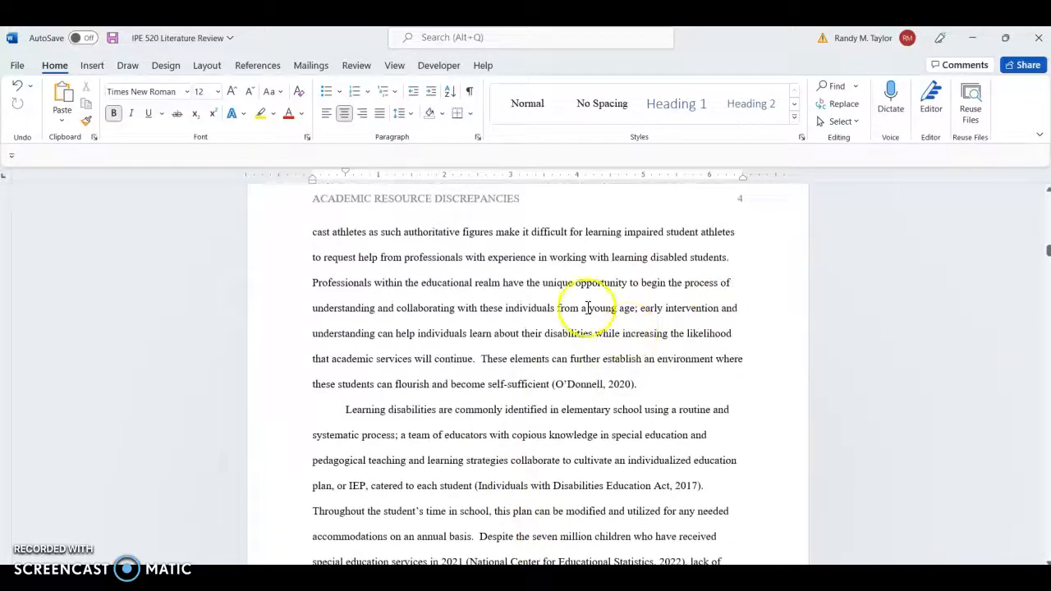
scroll(567, 417, up, 11)
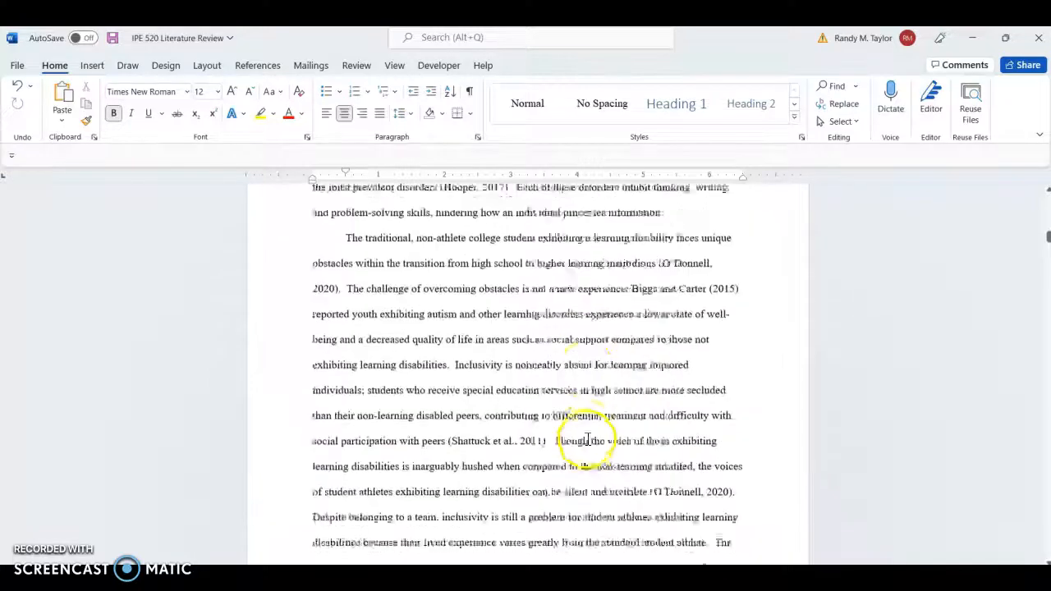
scroll(588, 436, up, 9)
scroll(671, 443, up, 20)
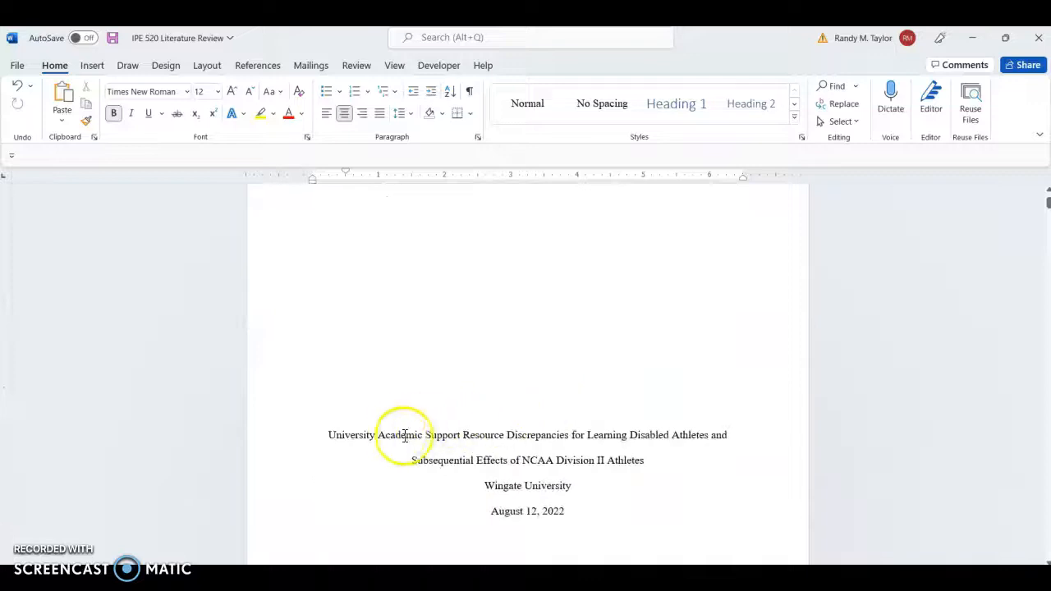
Set the References heading and the first three entries to 0 pt before and after, with no added space between same-style paragraphs
scroll(580, 463, down, 15)
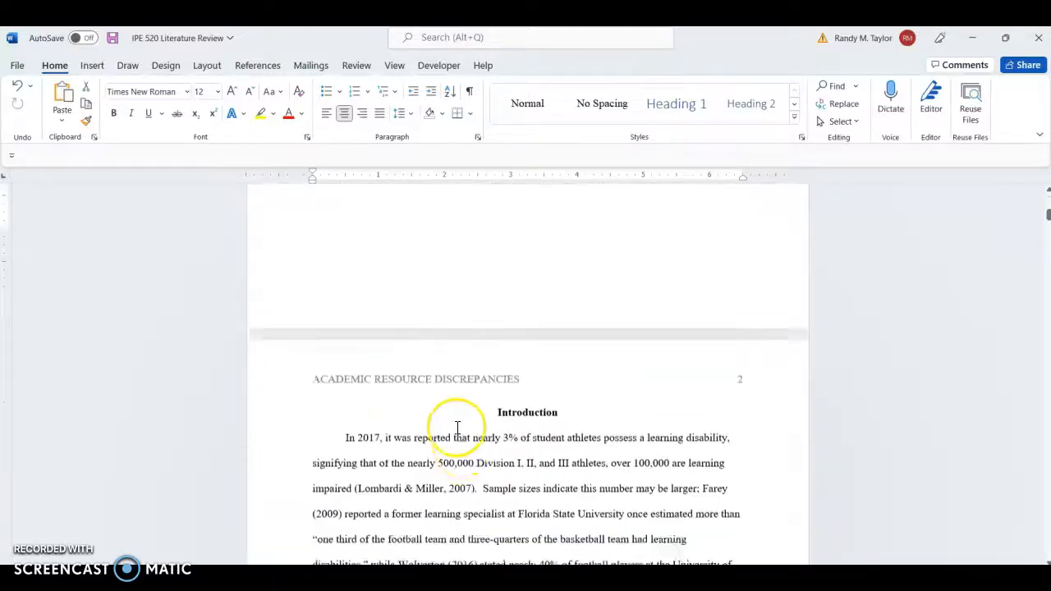
scroll(646, 493, down, 1)
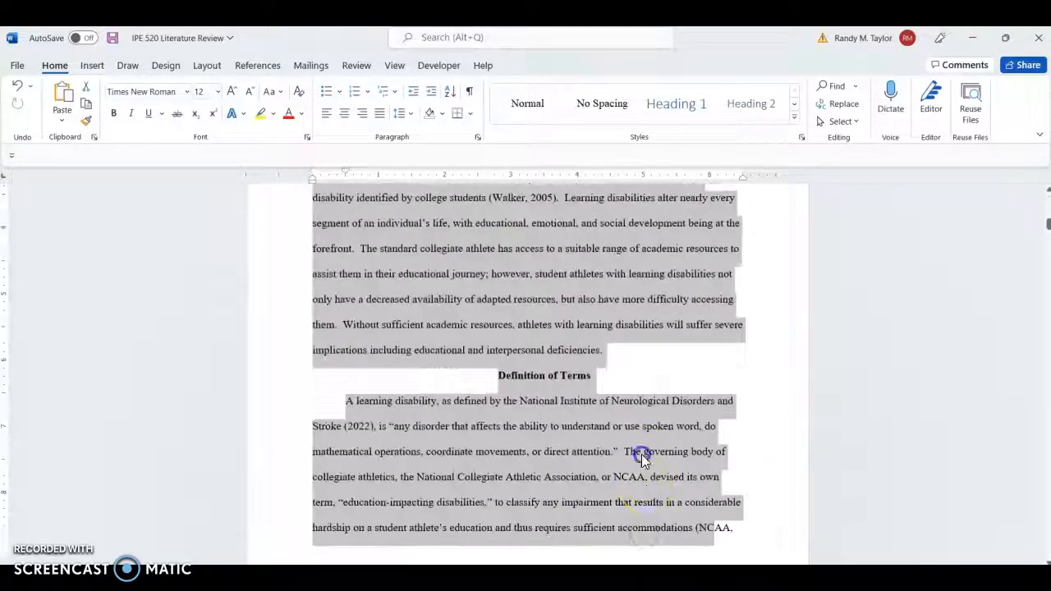
click(640, 456)
scroll(614, 457, down, 13)
scroll(598, 469, down, 20)
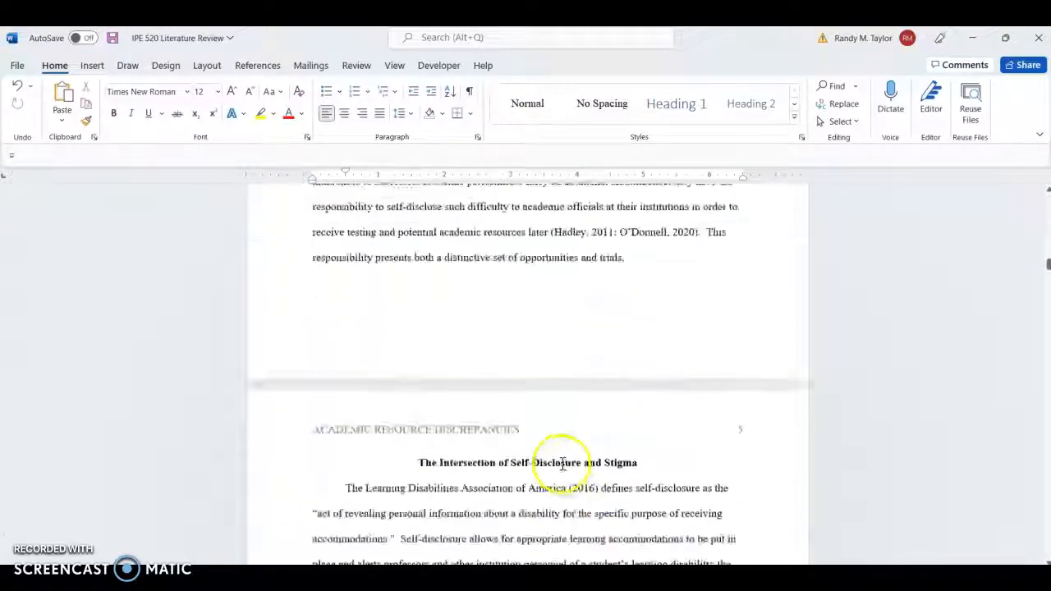
scroll(530, 483, down, 20)
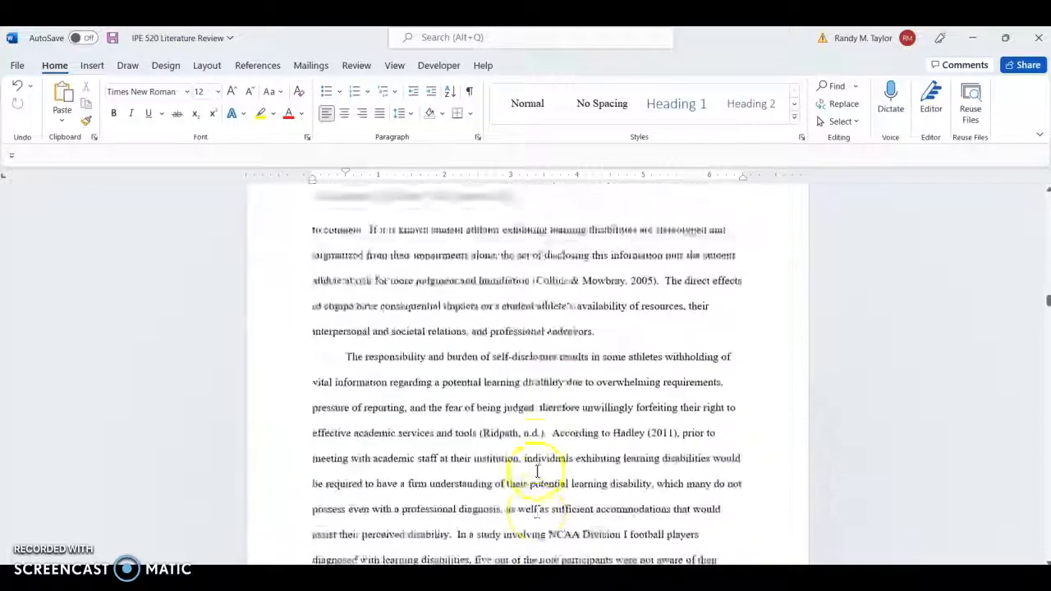
scroll(558, 432, down, 20)
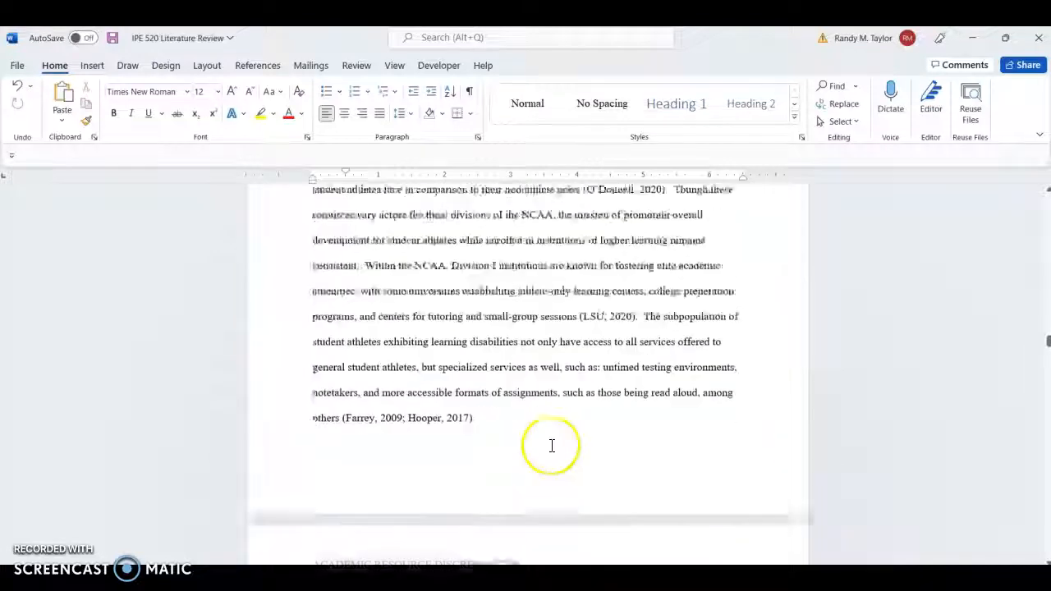
scroll(555, 424, down, 20)
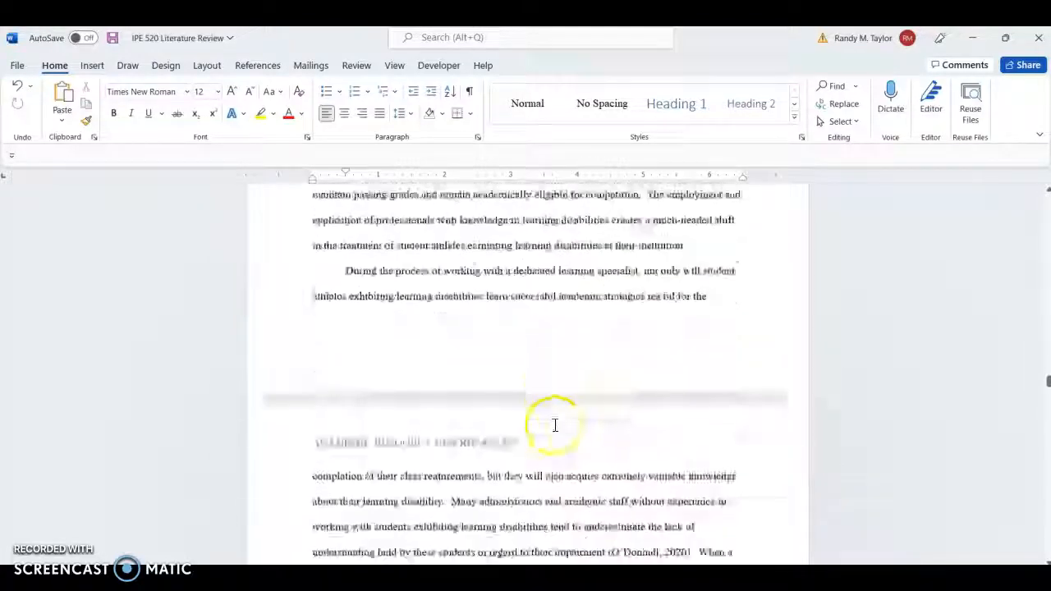
scroll(611, 421, down, 20)
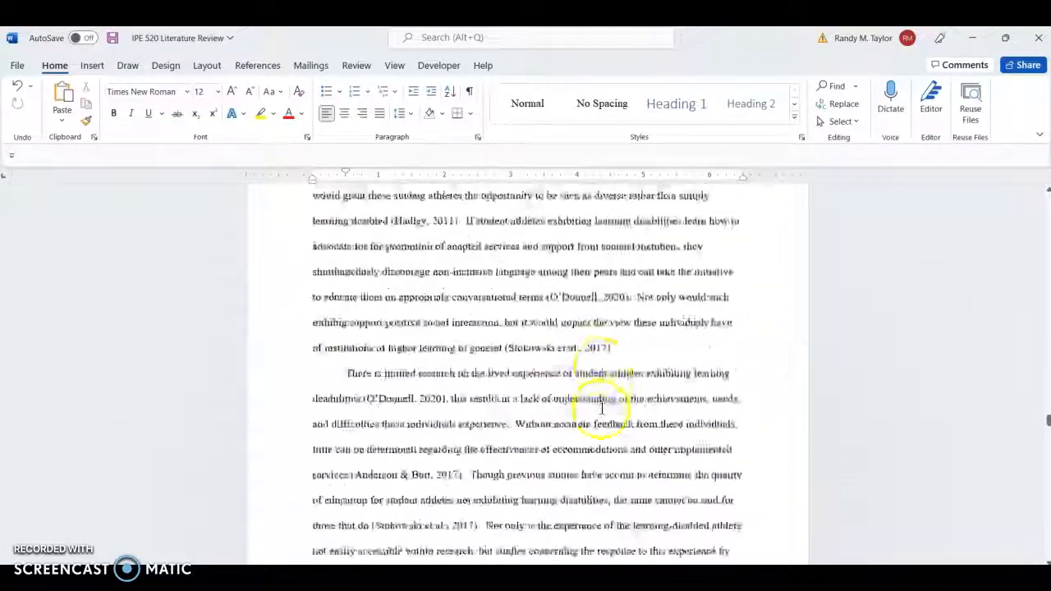
scroll(575, 398, down, 5)
scroll(500, 298, up, 4)
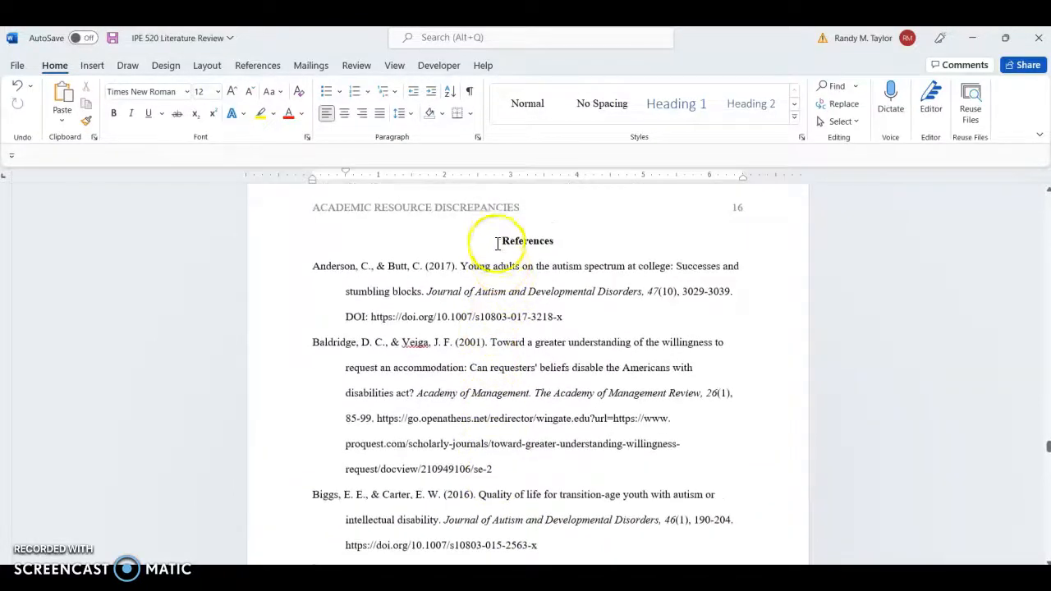
drag(509, 247, 662, 544)
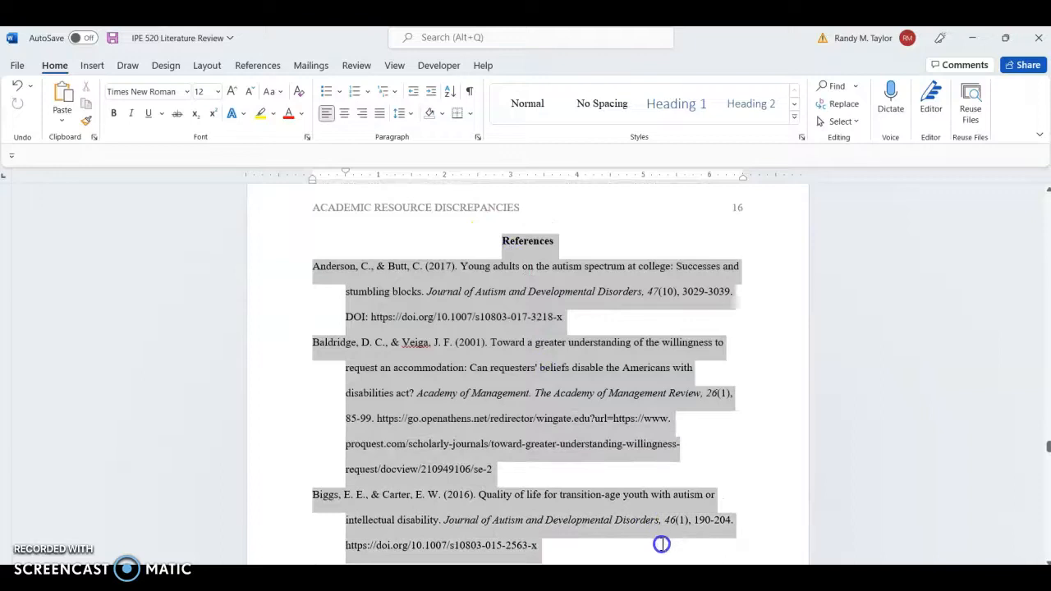
right_click(515, 374)
click(575, 238)
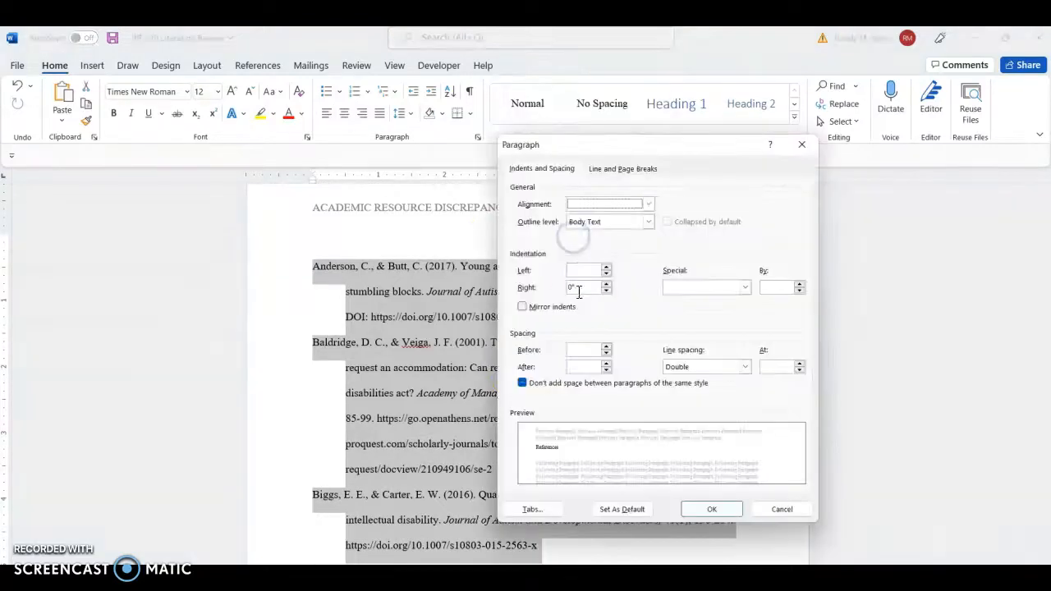
click(606, 351)
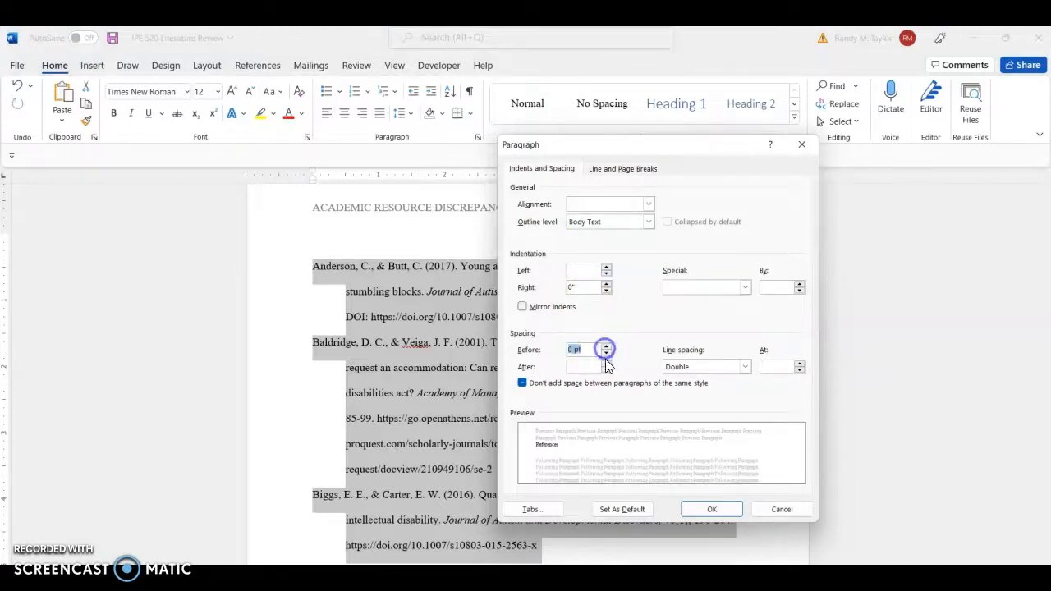
click(606, 367)
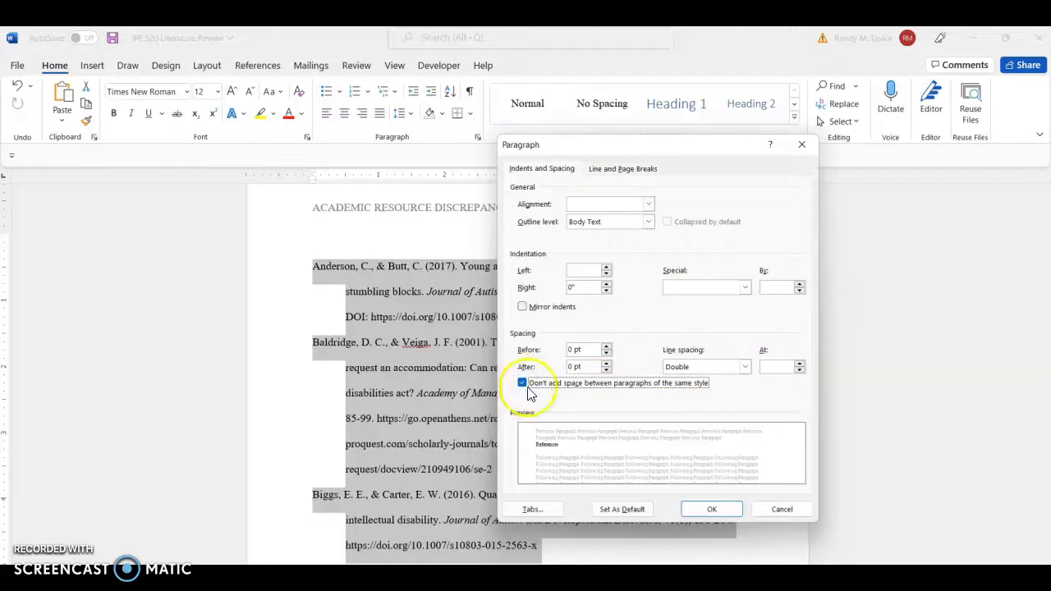
click(708, 509)
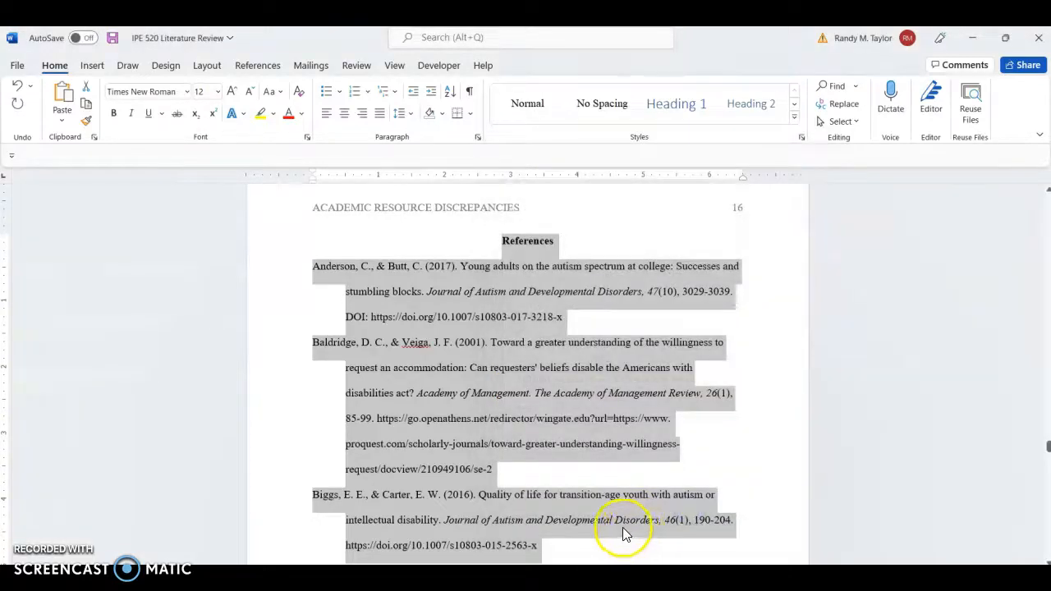
click(575, 441)
Review the spacing, section headings and running headers from the References page back to the title page
scroll(587, 415, up, 15)
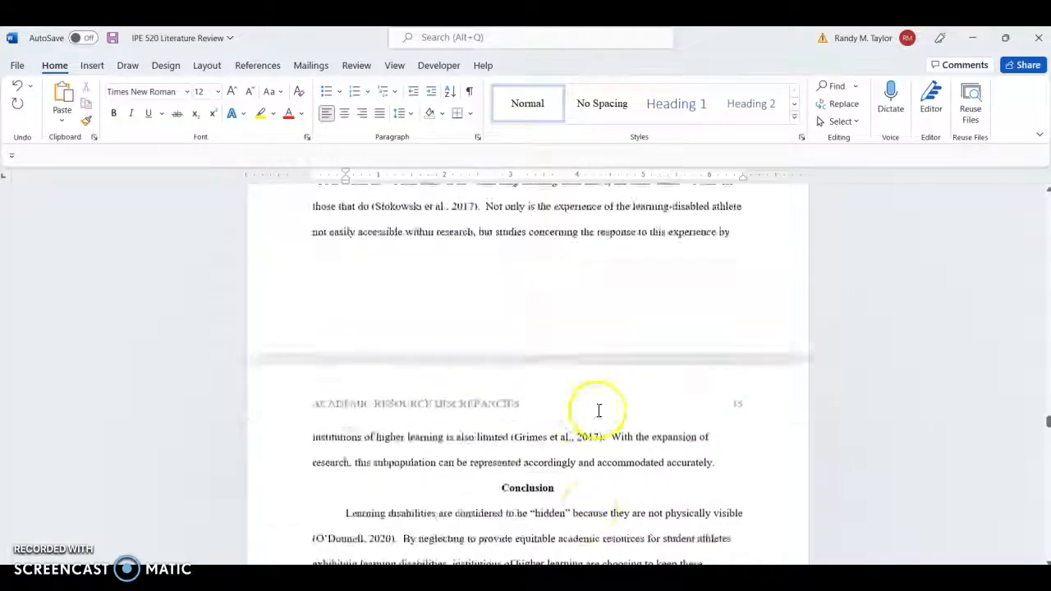
scroll(614, 406, up, 15)
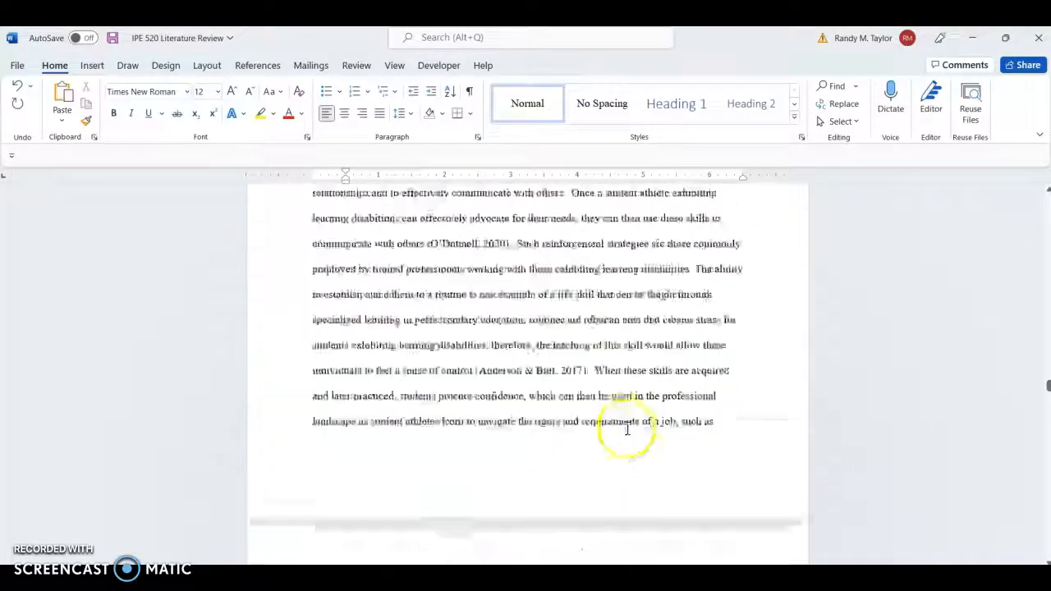
scroll(625, 428, up, 15)
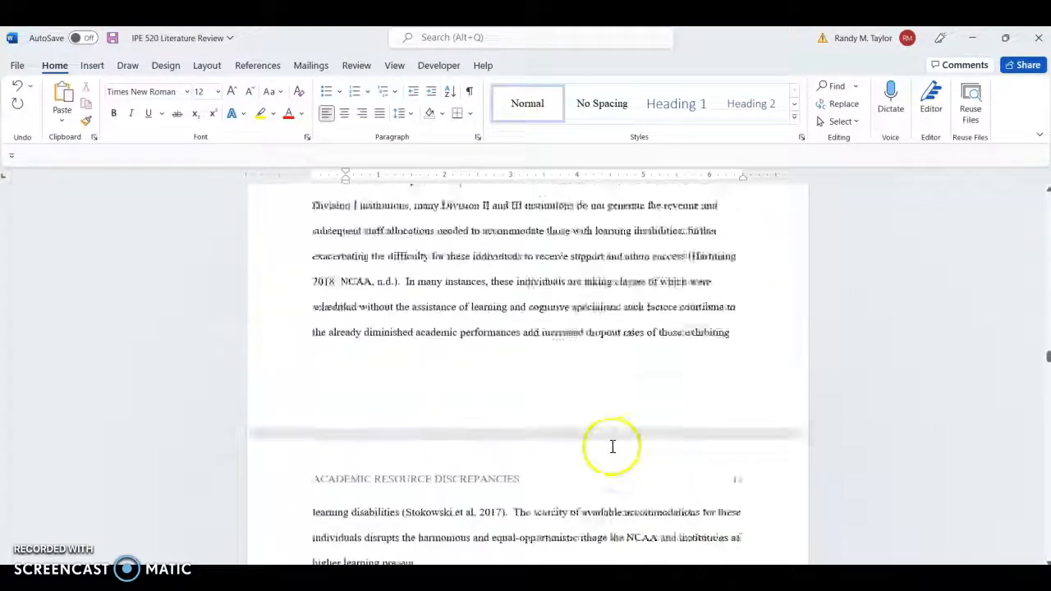
scroll(602, 445, up, 15)
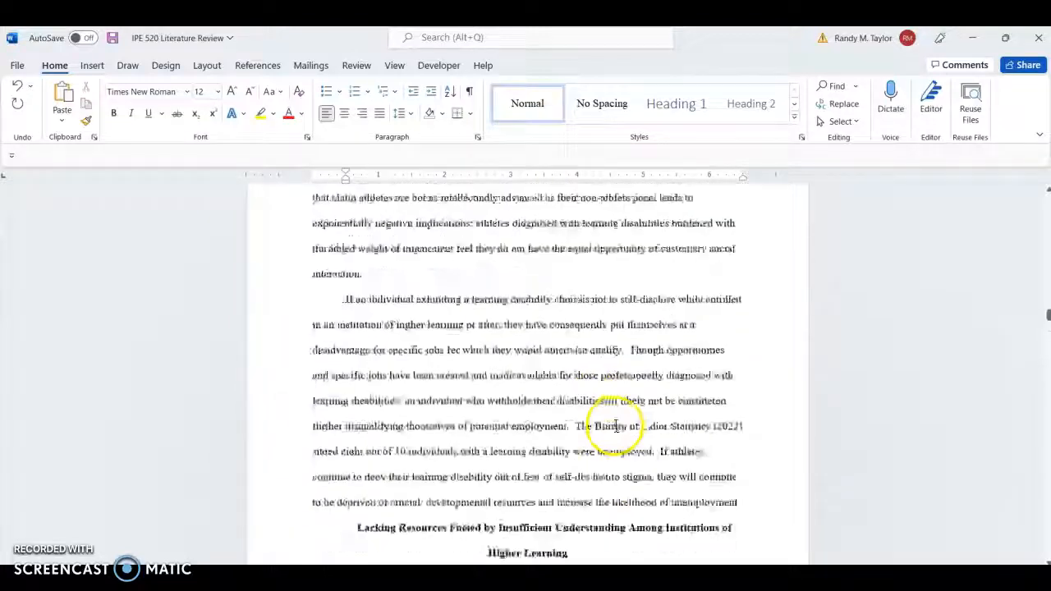
scroll(600, 445, up, 15)
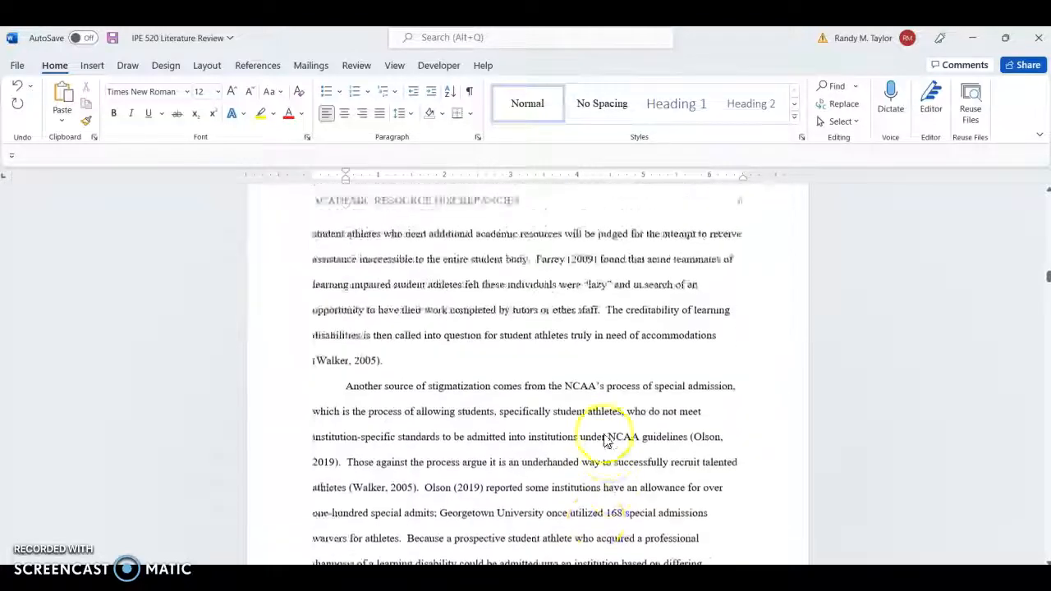
scroll(626, 435, up, 15)
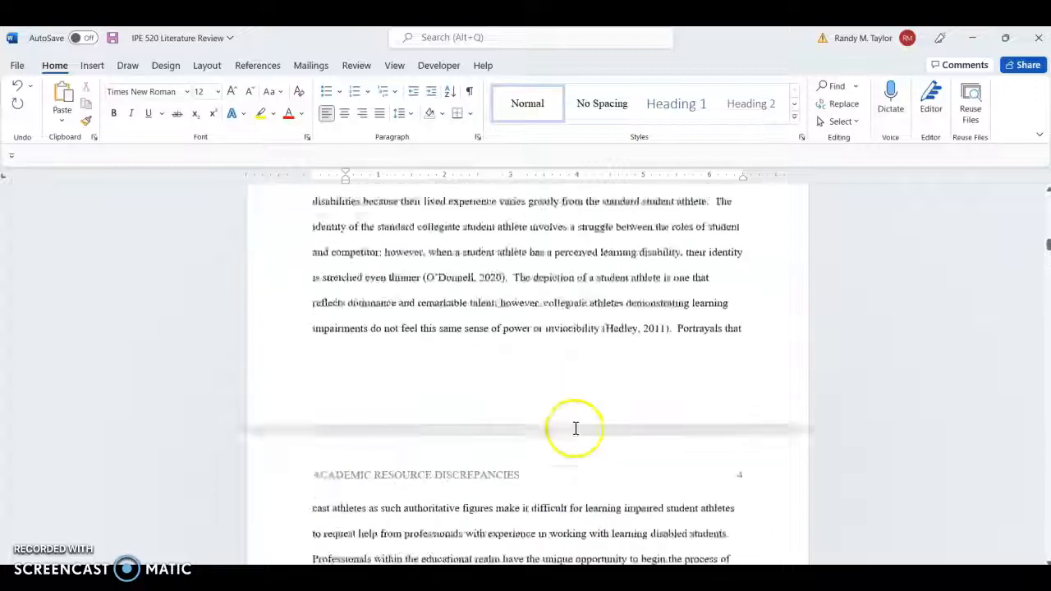
scroll(575, 427, up, 15)
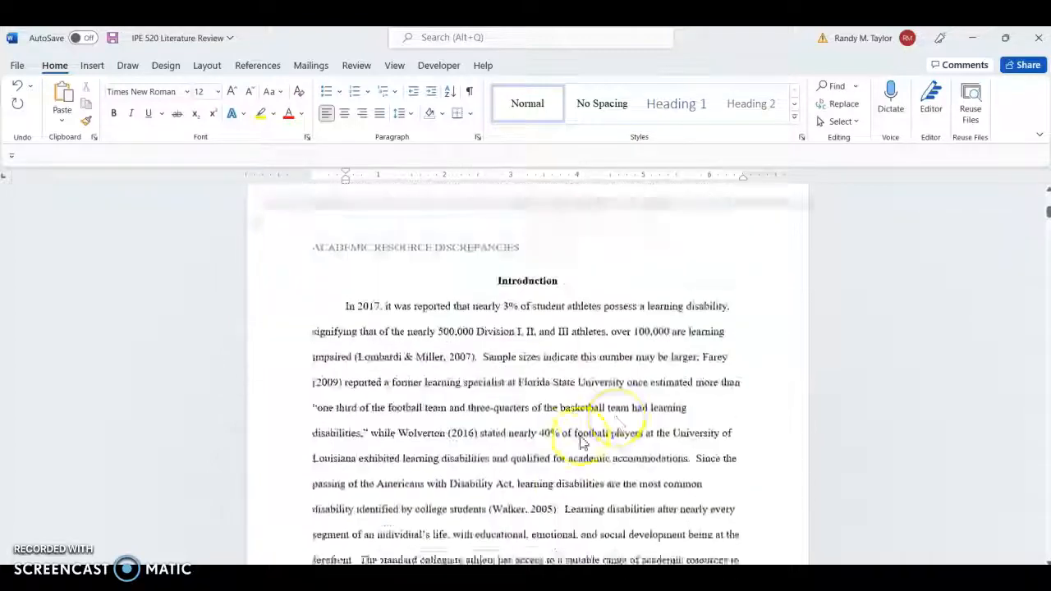
scroll(606, 437, up, 5)
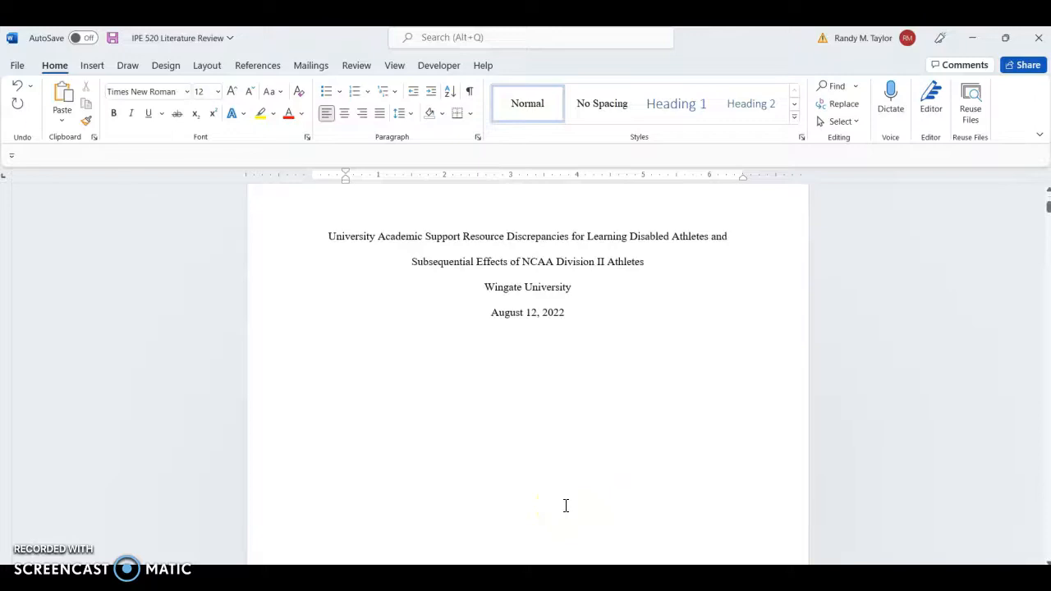
Examine the title page, the Introduction and Definition of Terms headings, and the paragraph indents on pages 2 to 4
scroll(608, 443, down, 8)
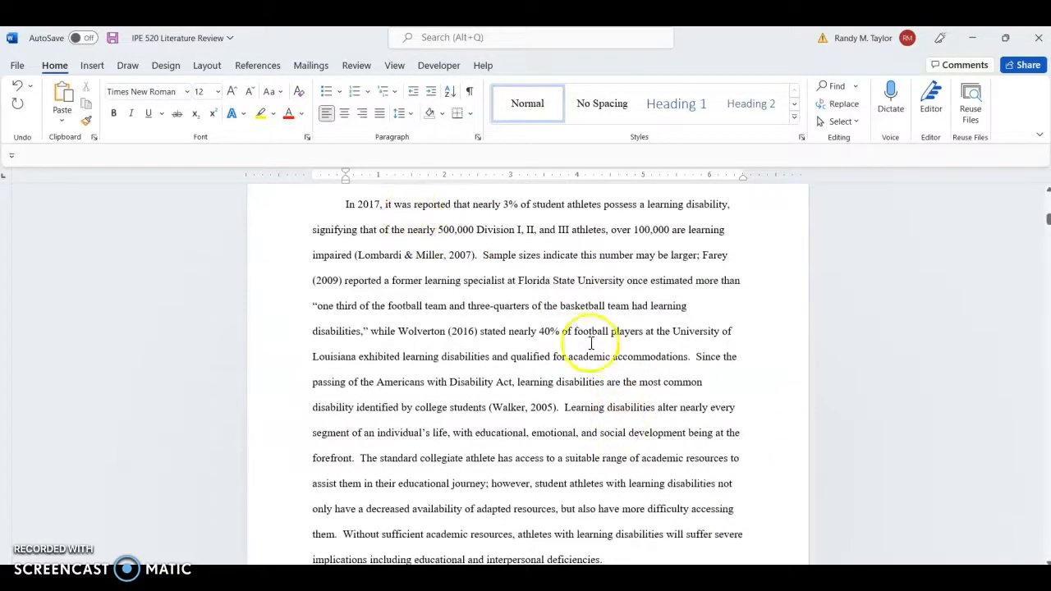
scroll(616, 364, down, 5)
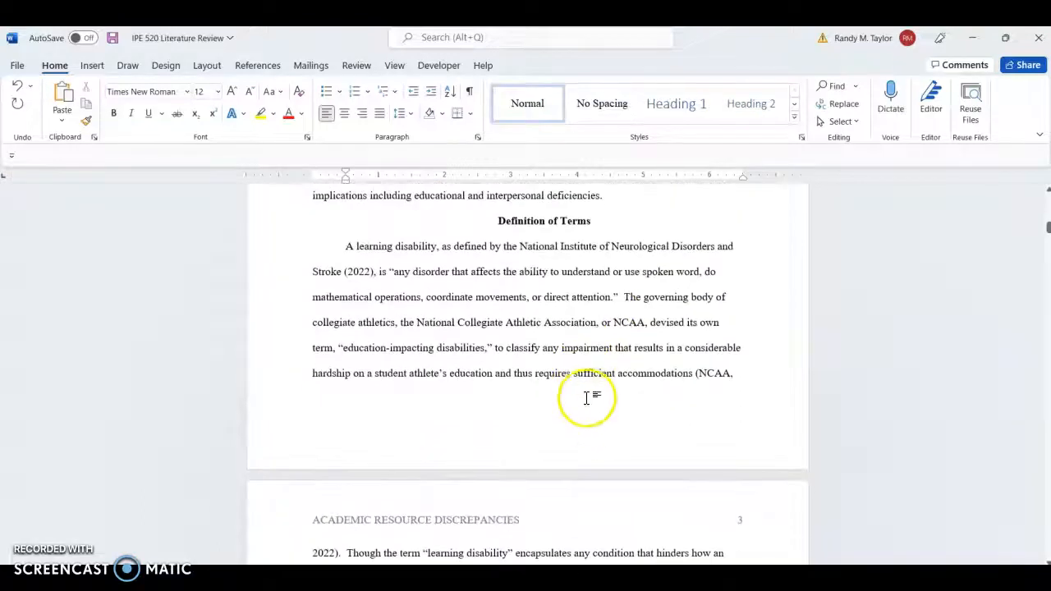
scroll(574, 522, up, 12)
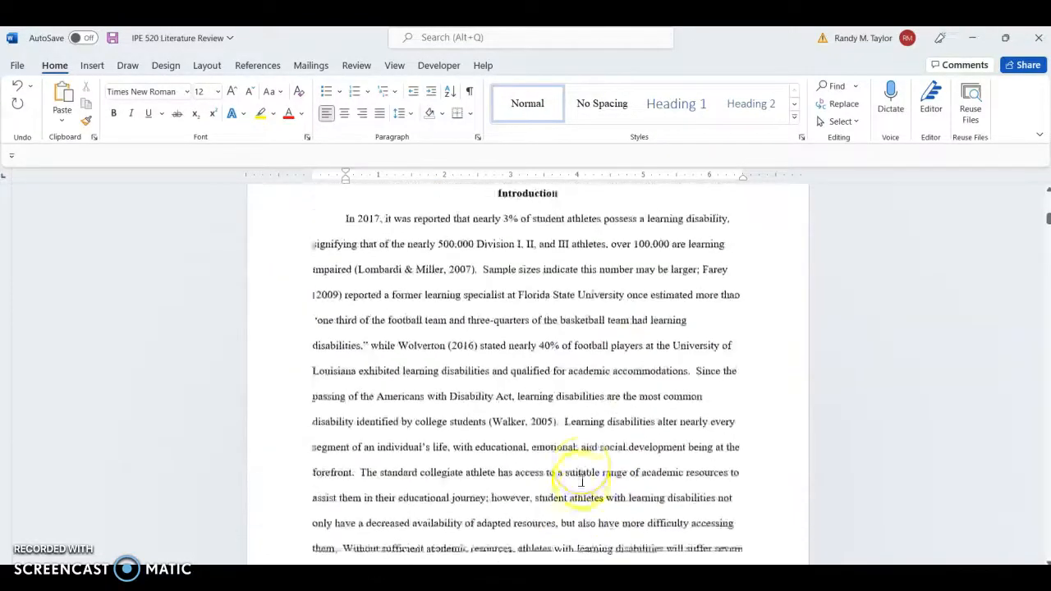
scroll(604, 451, up, 3)
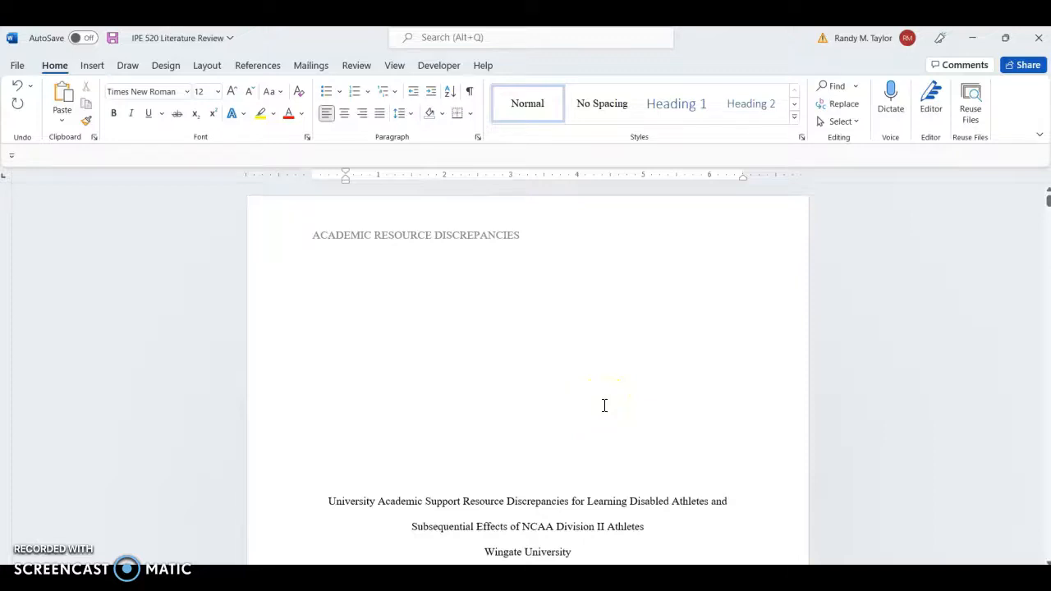
scroll(603, 406, down, 17)
scroll(587, 408, down, 10)
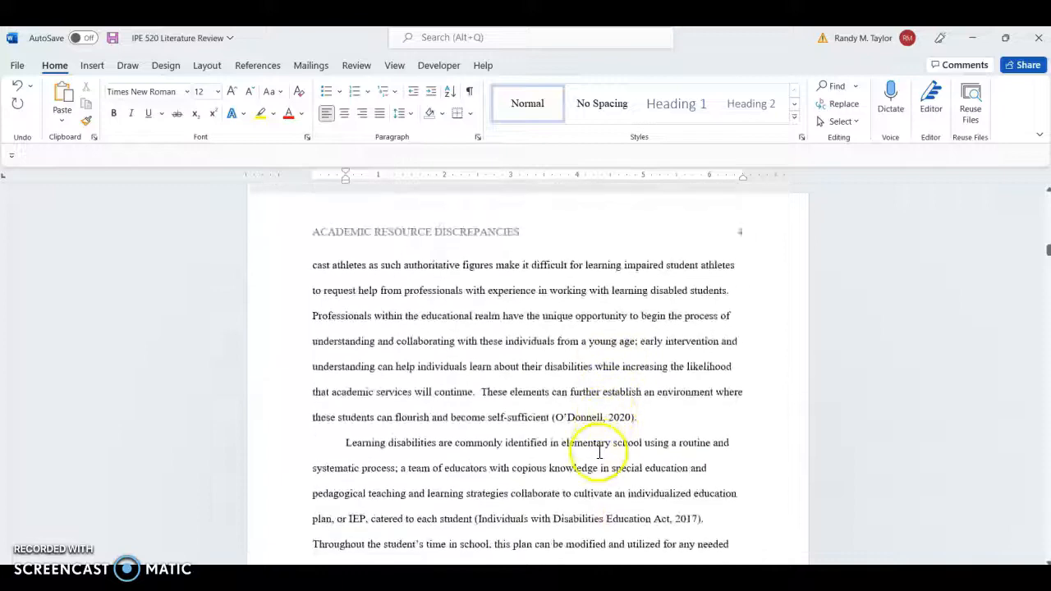
scroll(604, 451, up, 15)
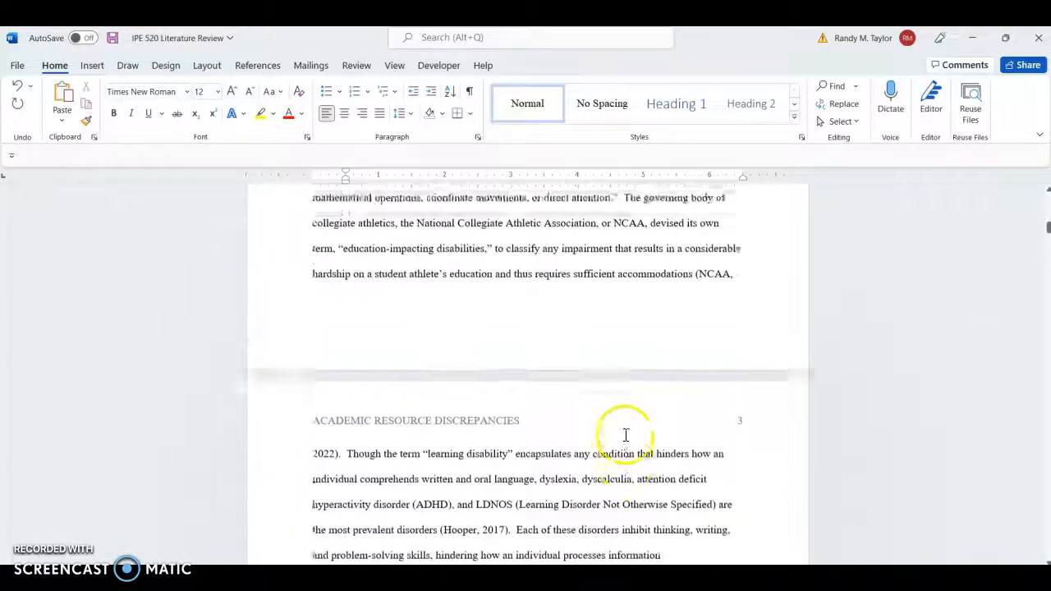
scroll(611, 447, up, 2)
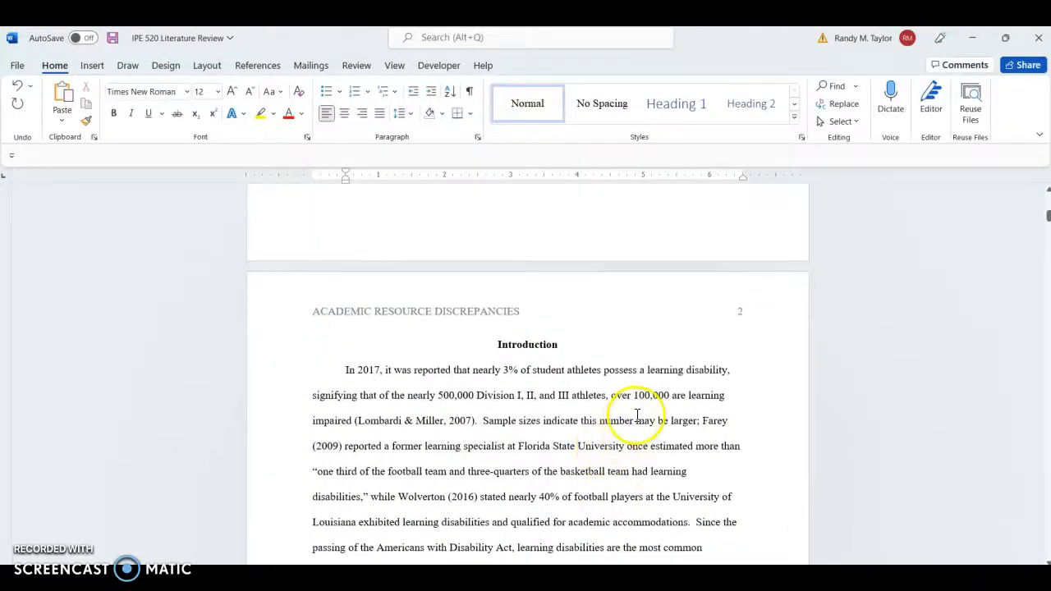
scroll(641, 413, down, 3)
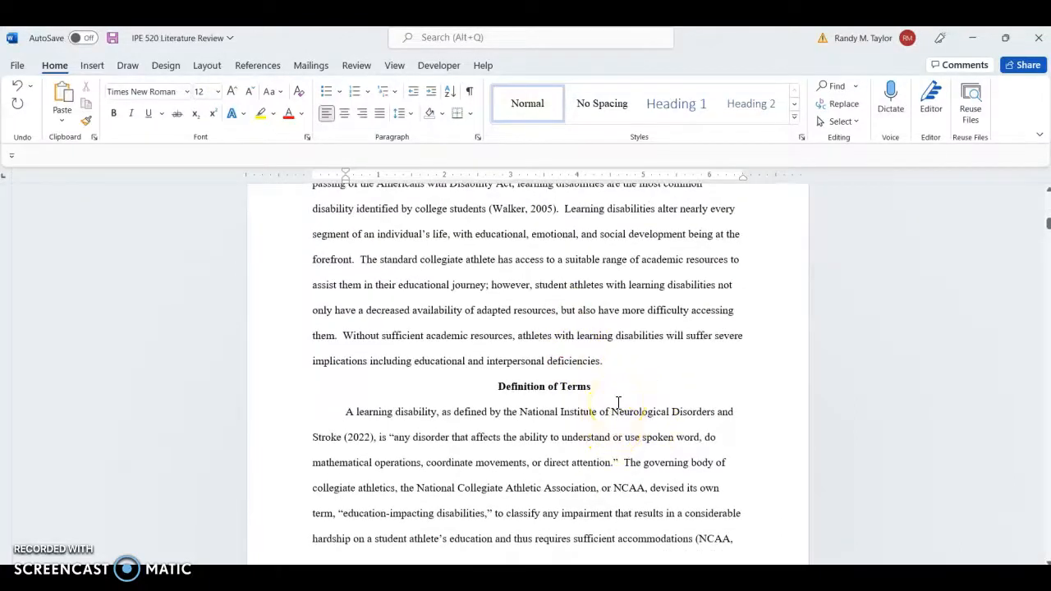
scroll(590, 404, down, 7)
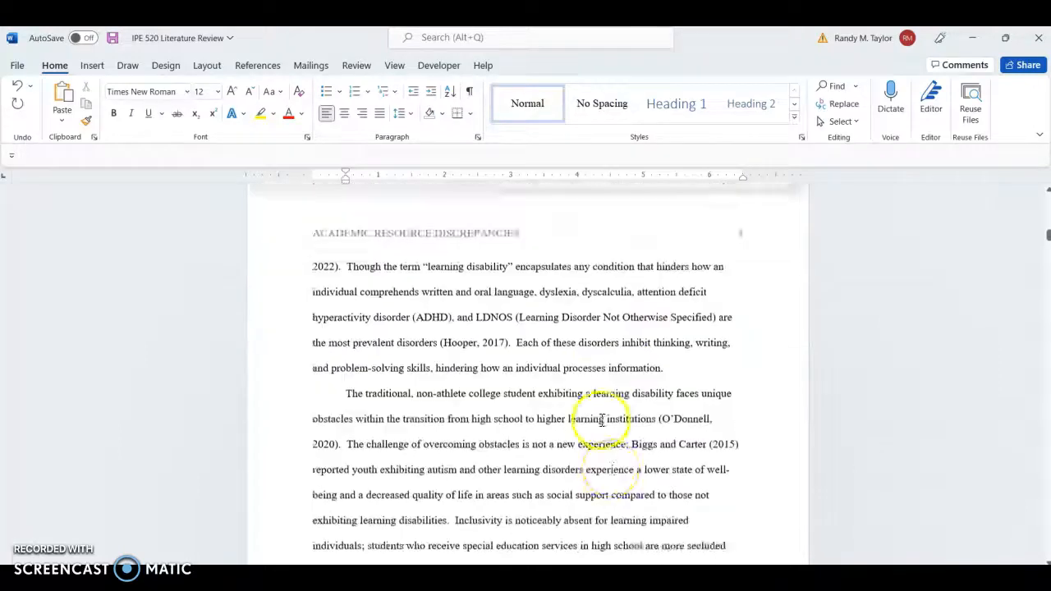
Recheck the title page and body pages, ending at the page 2 running header, page number and Introduction heading
scroll(612, 430, up, 8)
scroll(640, 429, up, 12)
scroll(647, 427, down, 12)
scroll(633, 436, down, 17)
scroll(642, 468, down, 13)
scroll(659, 444, up, 20)
scroll(659, 426, up, 5)
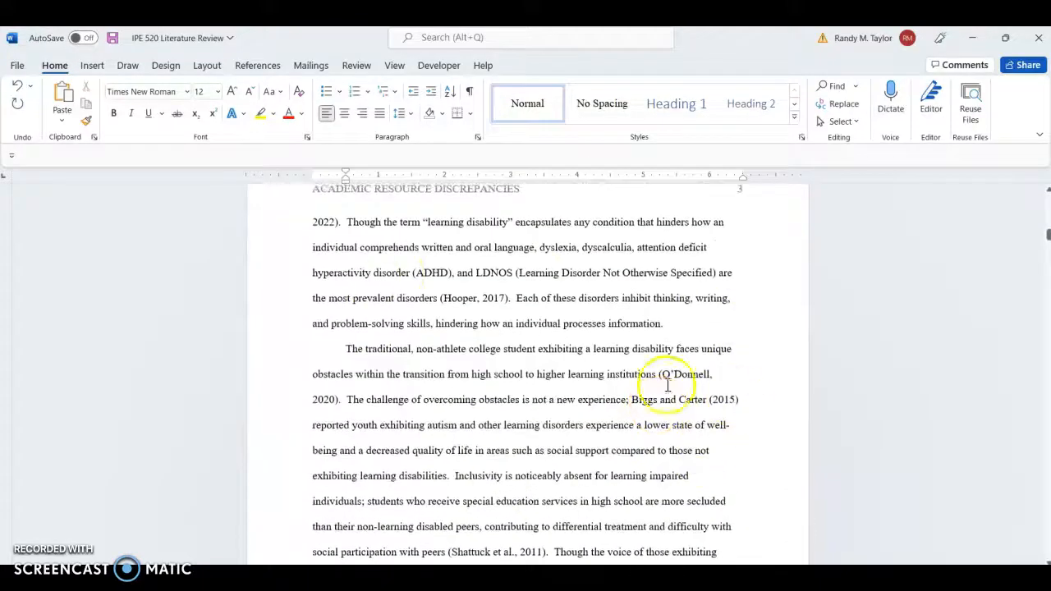
scroll(582, 407, up, 12)
scroll(577, 418, up, 12)
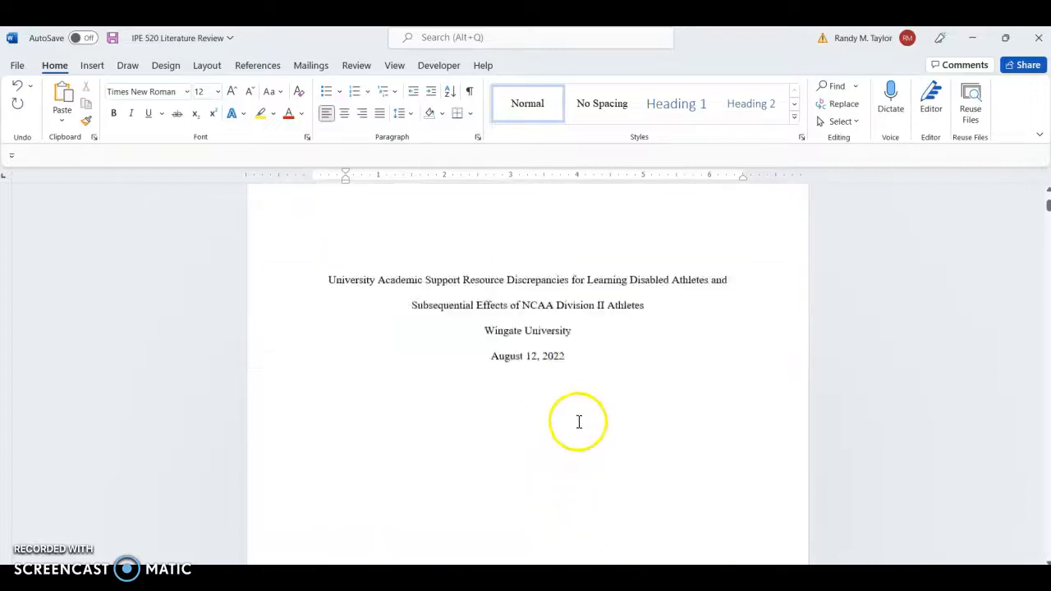
scroll(591, 418, down, 5)
scroll(600, 412, down, 8)
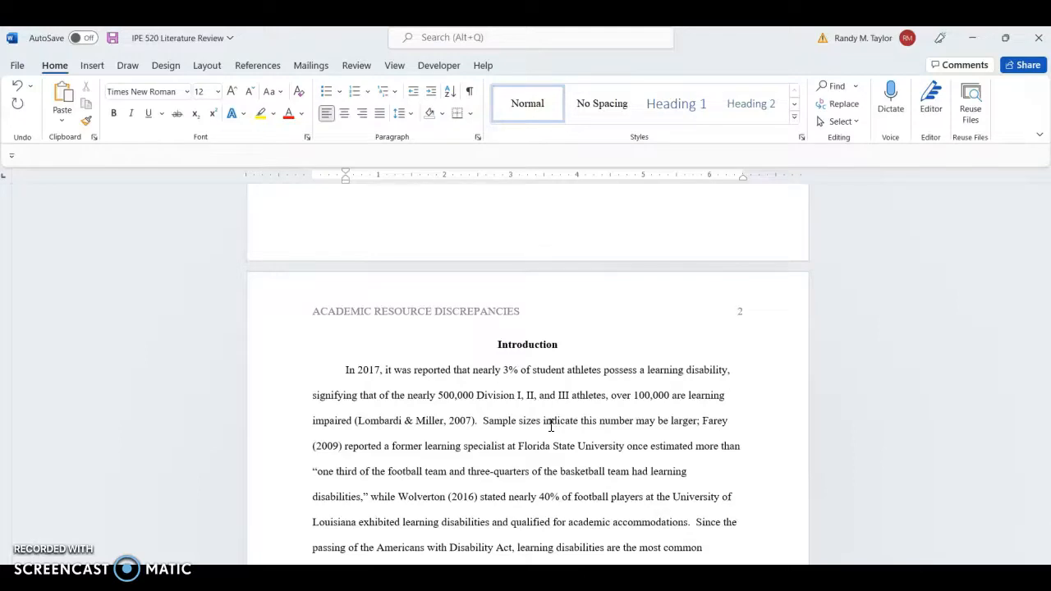
scroll(551, 426, down, 3)
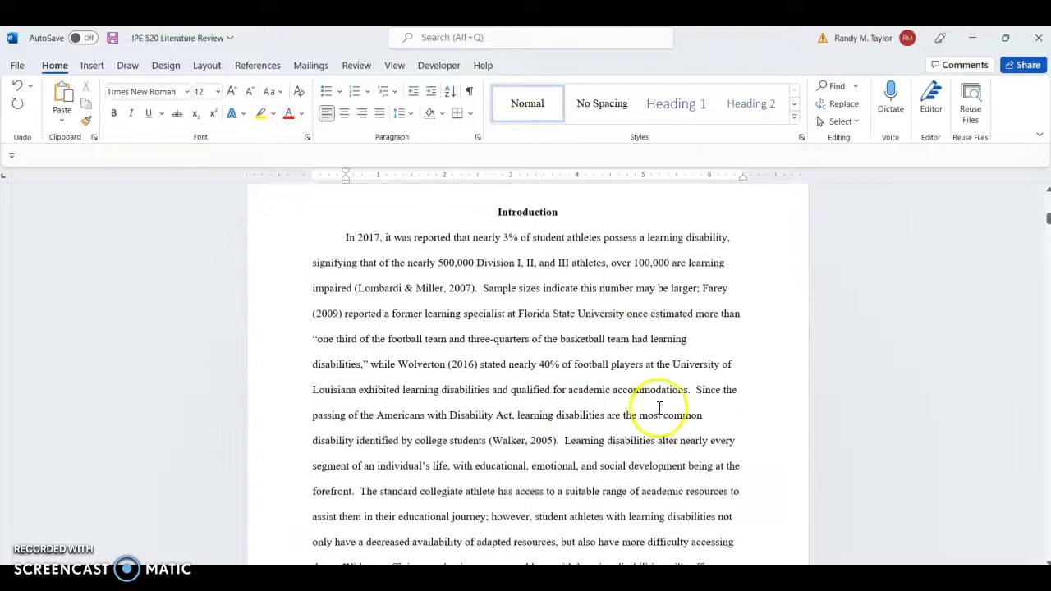
scroll(648, 423, up, 2)
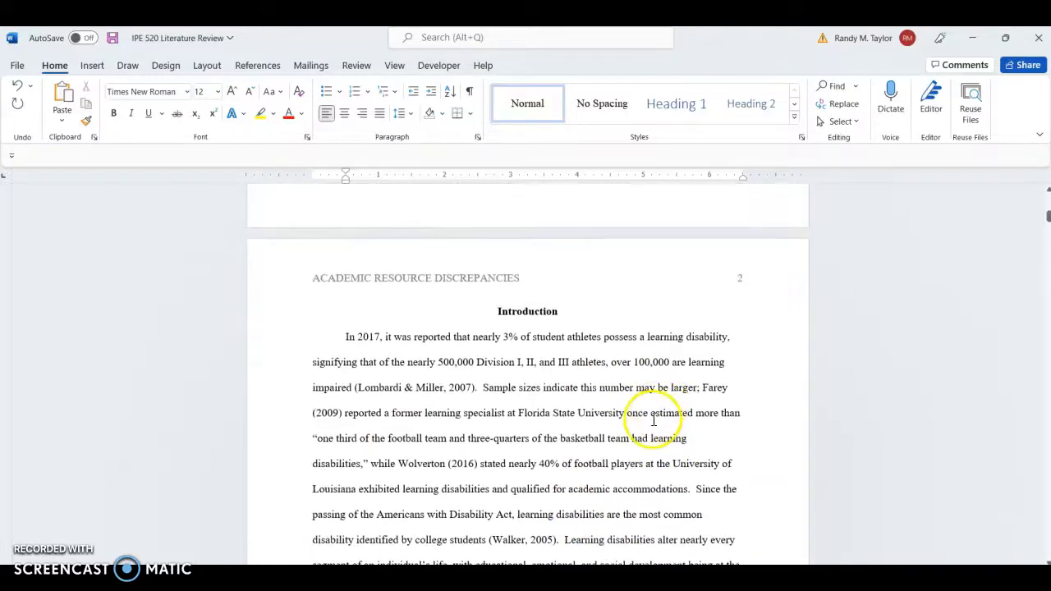
Examine the Introduction on page 2, checking its running header, centered heading, first-line indent and double-spaced text
scroll(654, 421, down, 2)
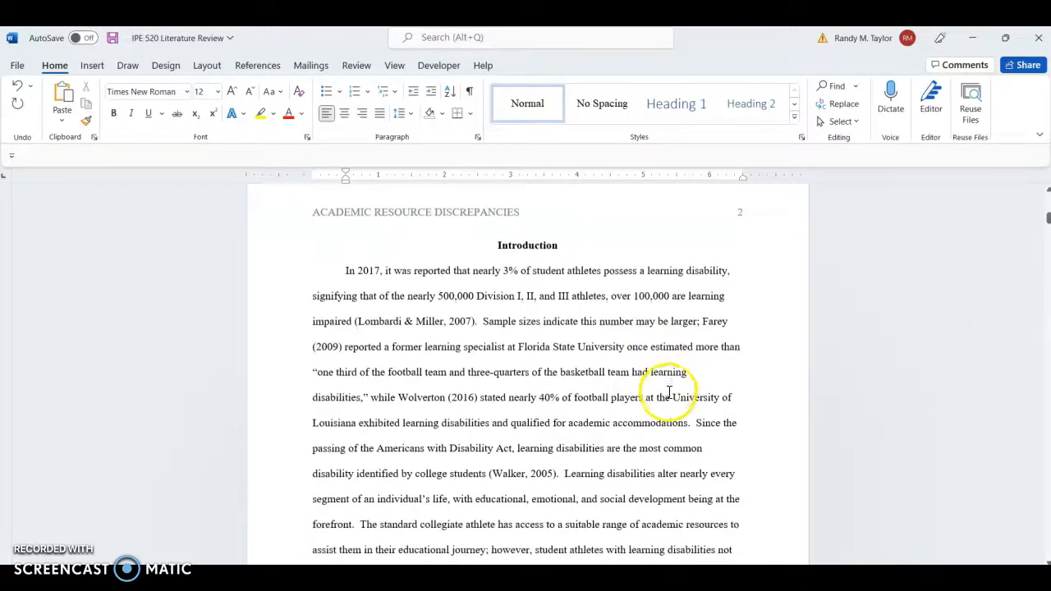
scroll(629, 394, down, 1)
scroll(631, 391, up, 1)
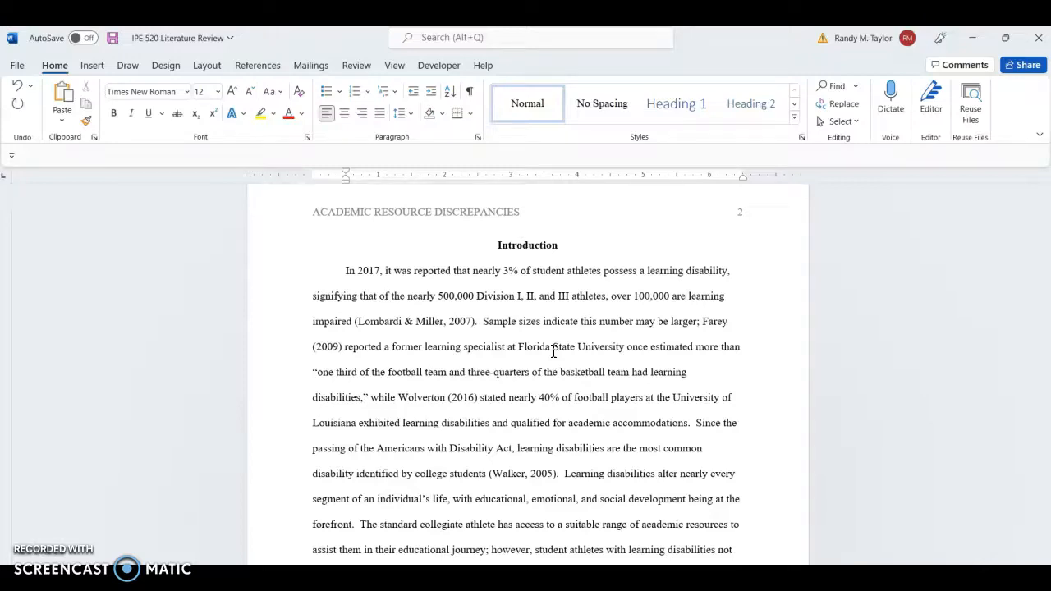
scroll(485, 361, down, 2)
scroll(484, 357, up, 1)
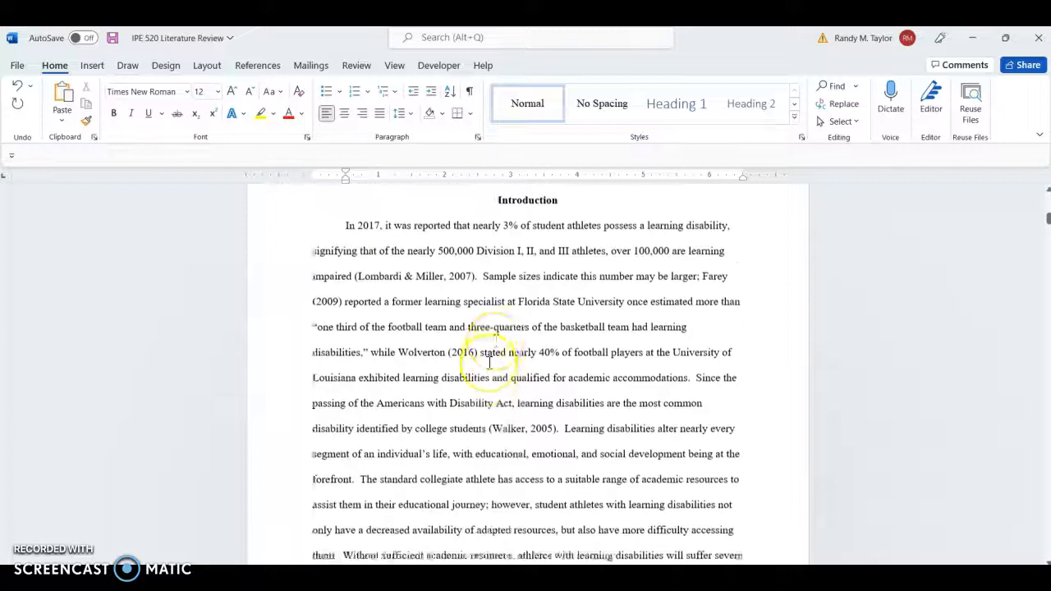
scroll(624, 303, down, 2)
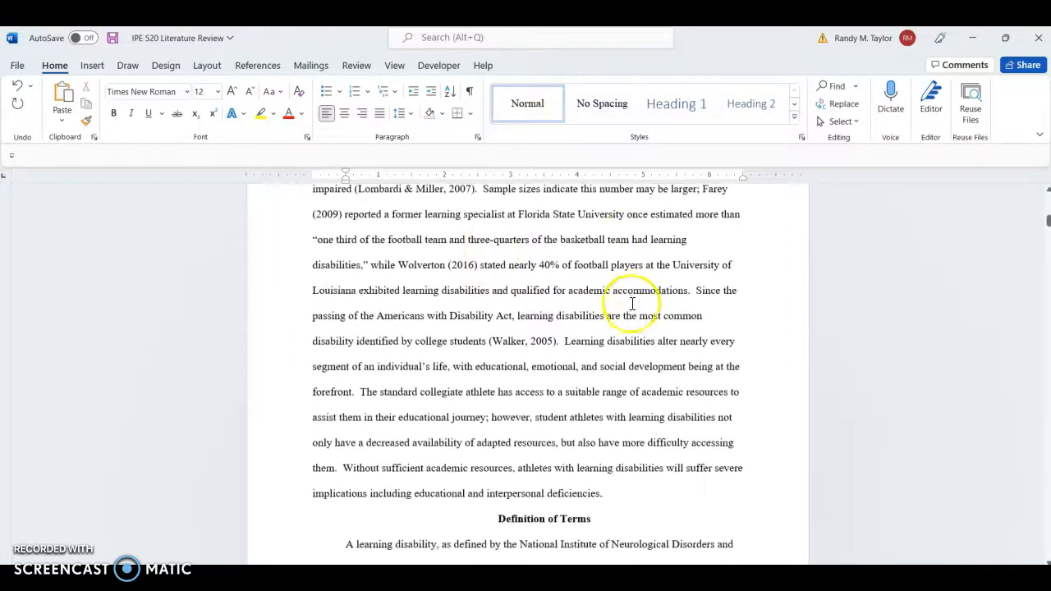
scroll(638, 329, up, 2)
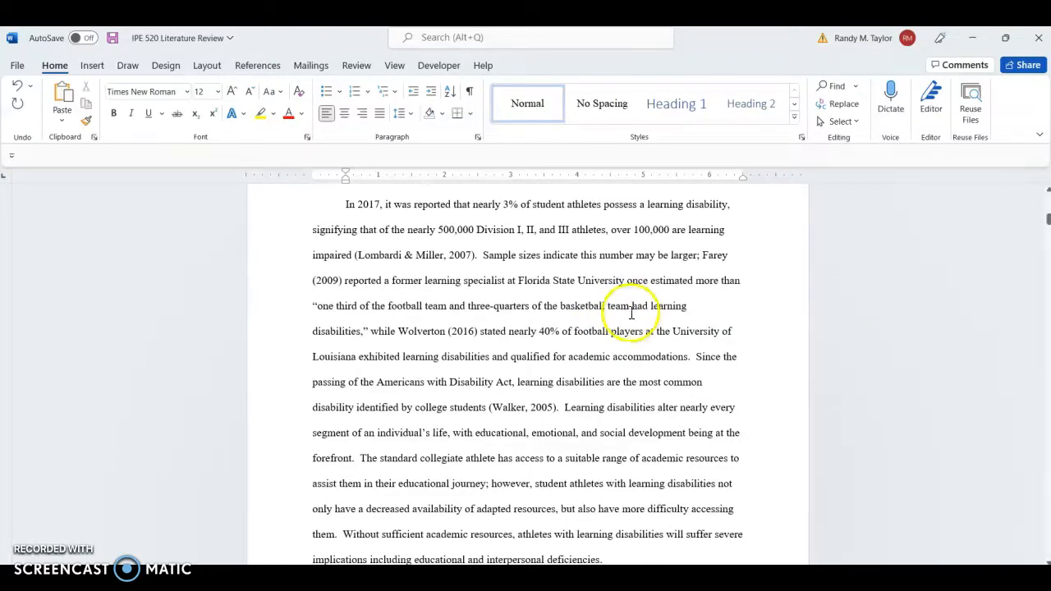
scroll(624, 308, up, 8)
scroll(612, 324, down, 5)
scroll(604, 329, down, 4)
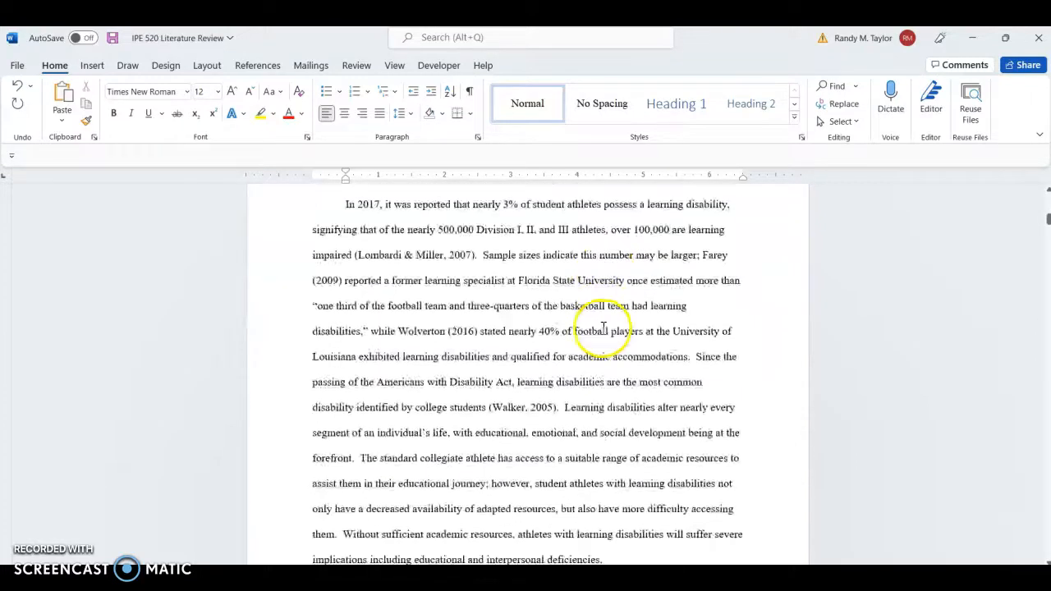
scroll(657, 337, down, 1)
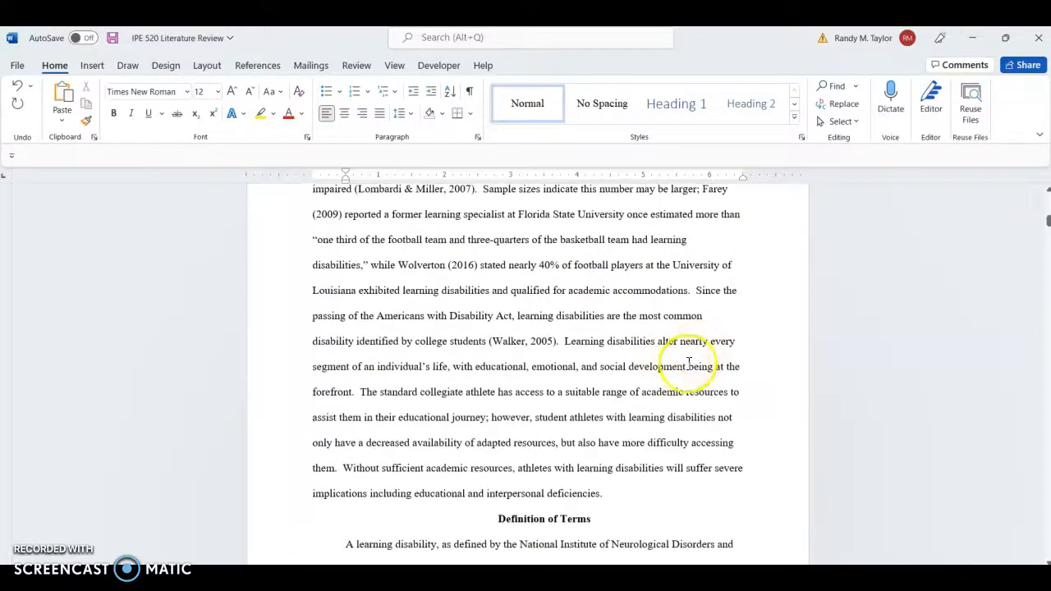
scroll(681, 370, up, 2)
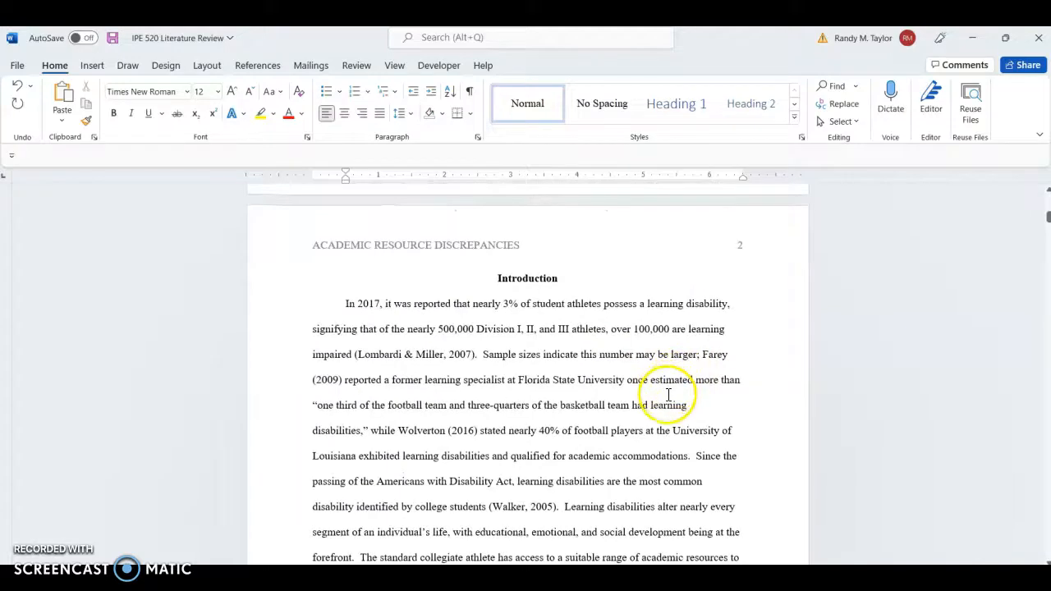
Review the Definition of Terms section and the body paragraphs through the top of page 4, including indents and running headers
scroll(677, 386, down, 5)
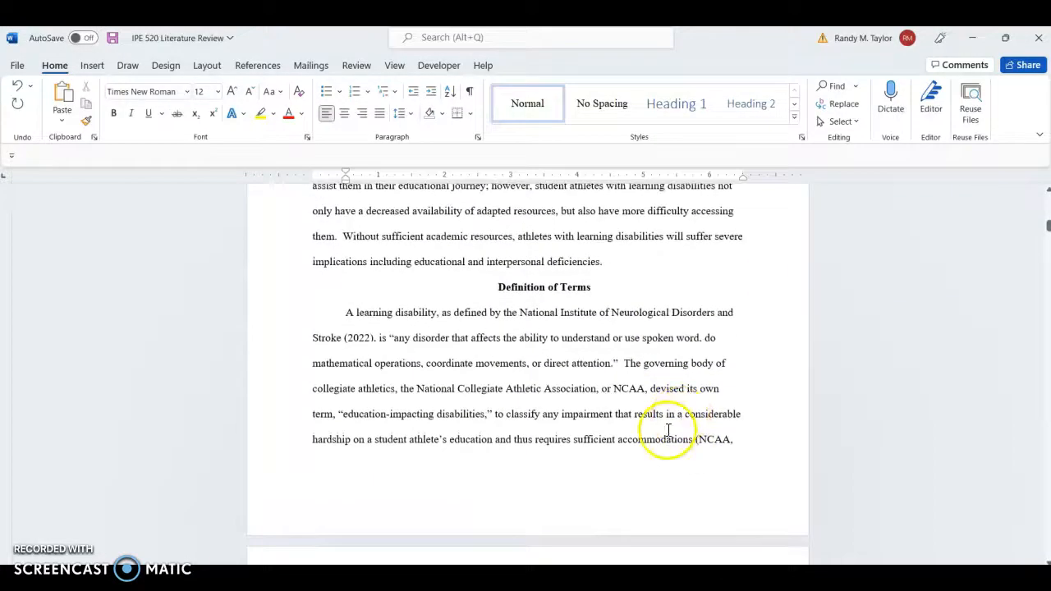
scroll(669, 430, down, 5)
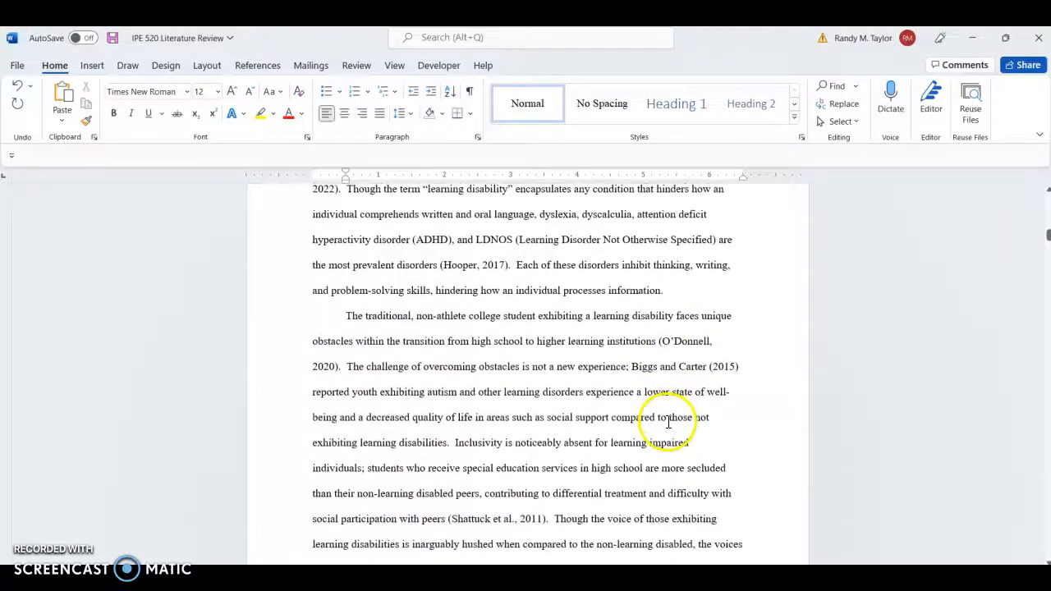
scroll(649, 429, down, 1)
scroll(629, 426, down, 5)
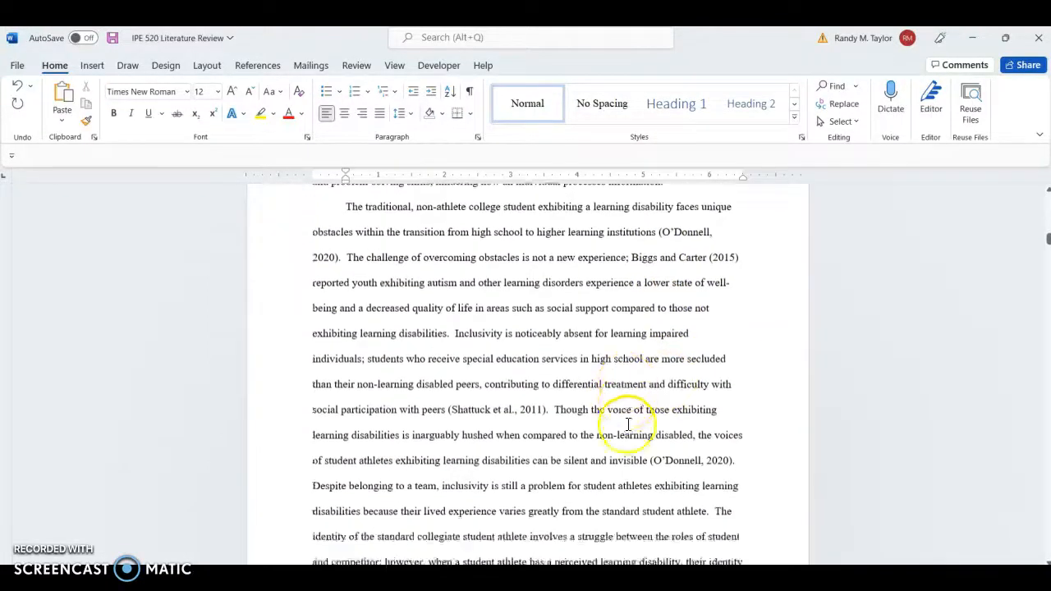
scroll(645, 421, down, 3)
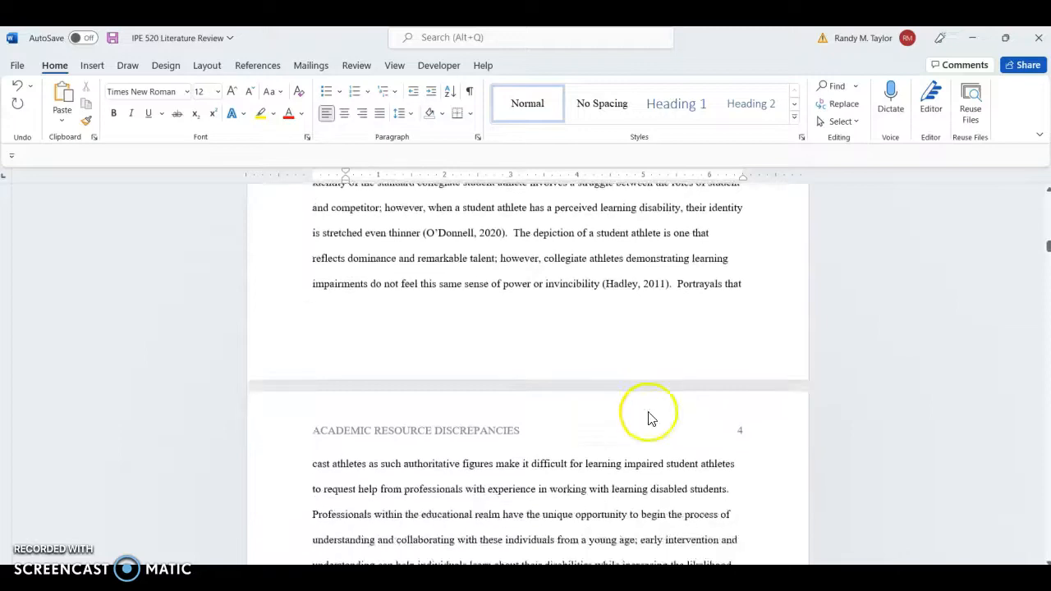
scroll(652, 424, up, 1)
scroll(655, 427, up, 13)
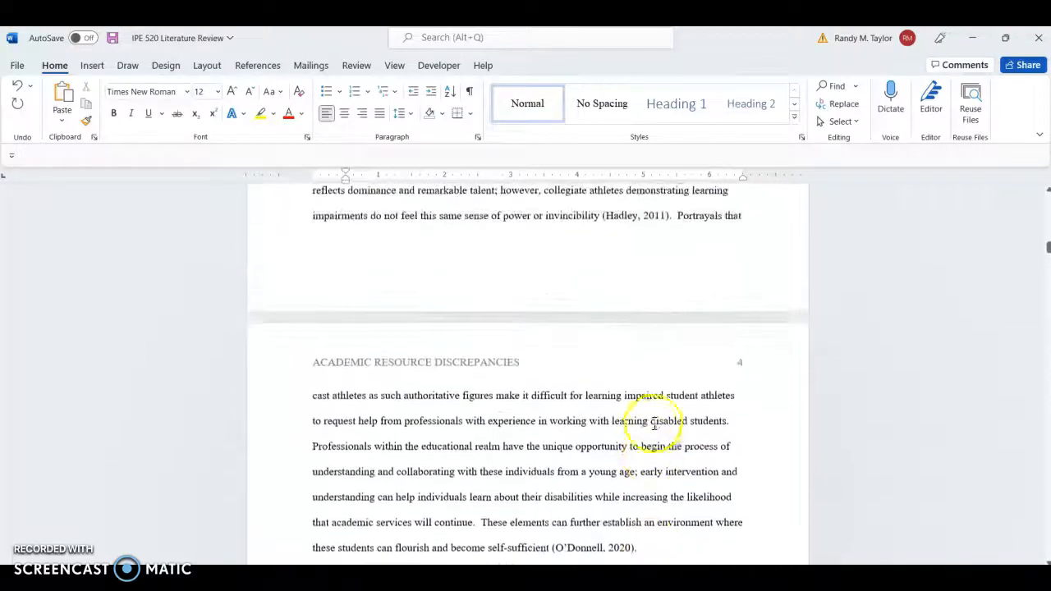
scroll(659, 439, up, 15)
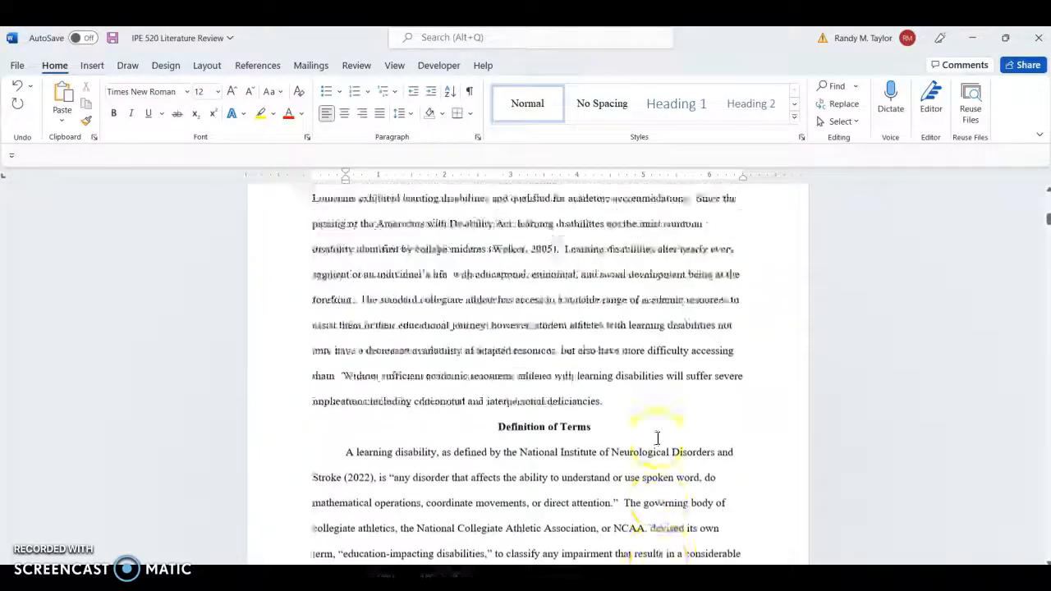
Compare the title page's header and centered title block with the Introduction and Definition of Terms pages, ending at the title page
scroll(657, 437, up, 2)
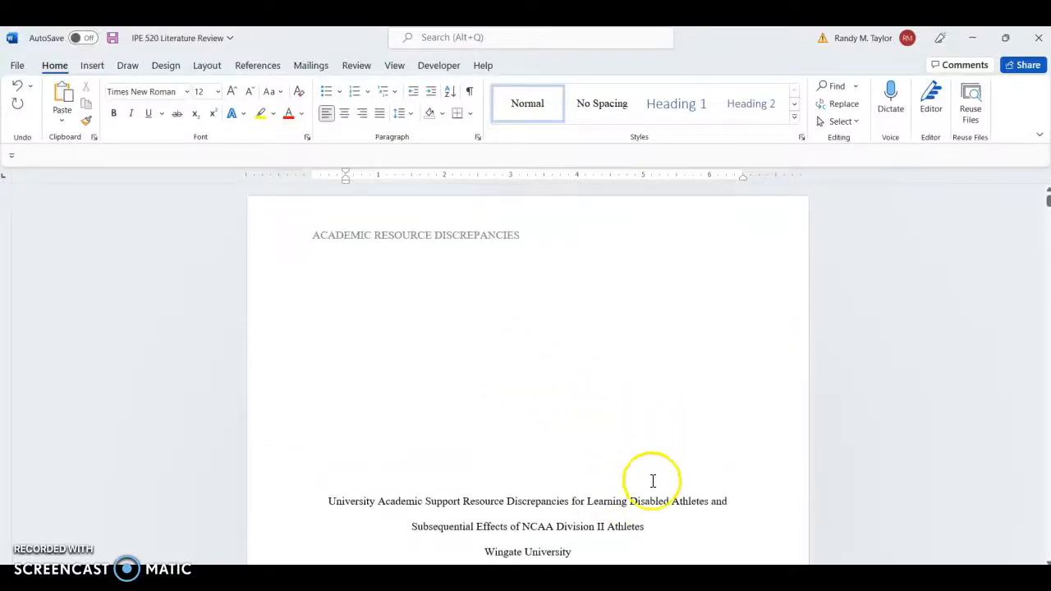
scroll(653, 482, down, 4)
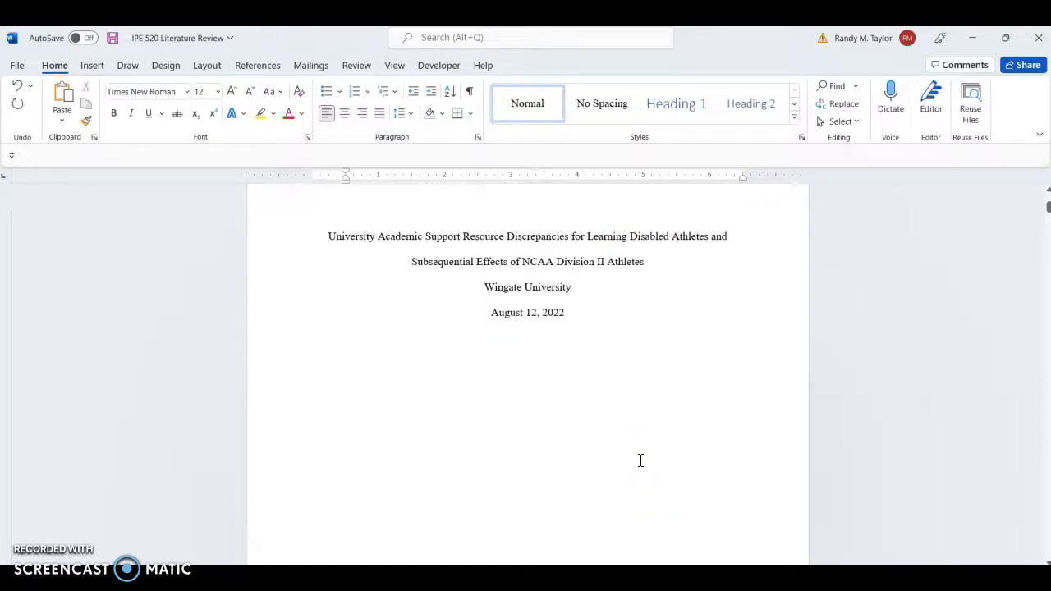
scroll(657, 479, up, 4)
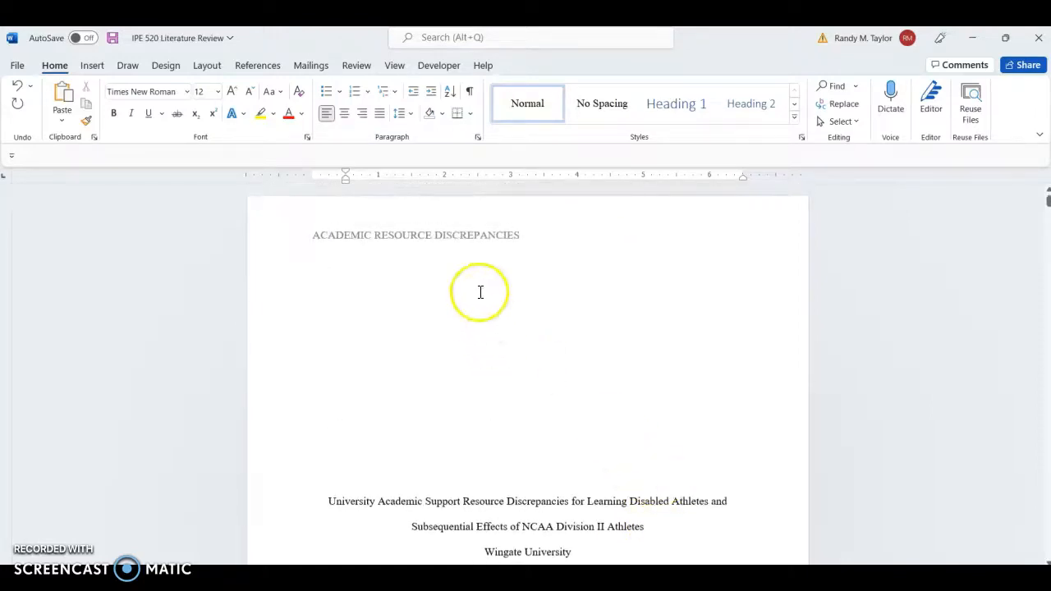
scroll(580, 329, down, 15)
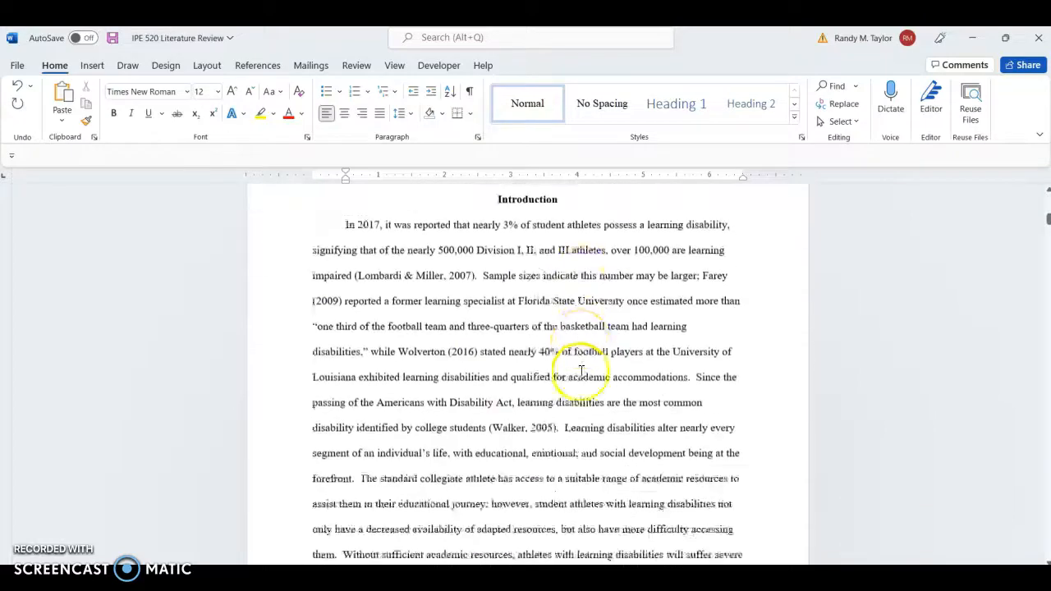
scroll(584, 367, down, 3)
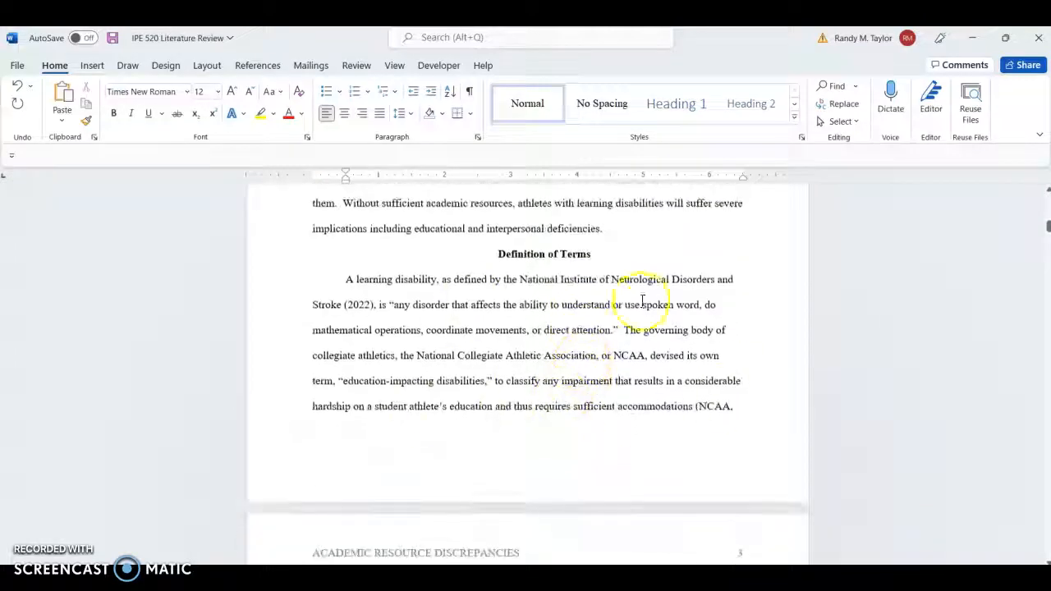
scroll(658, 365, up, 15)
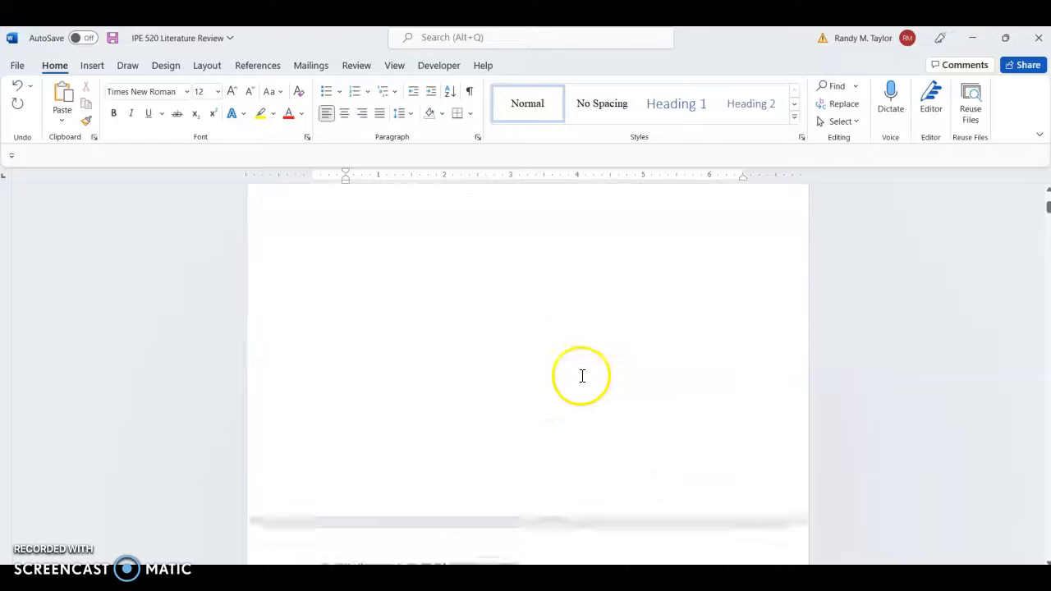
scroll(585, 378, up, 3)
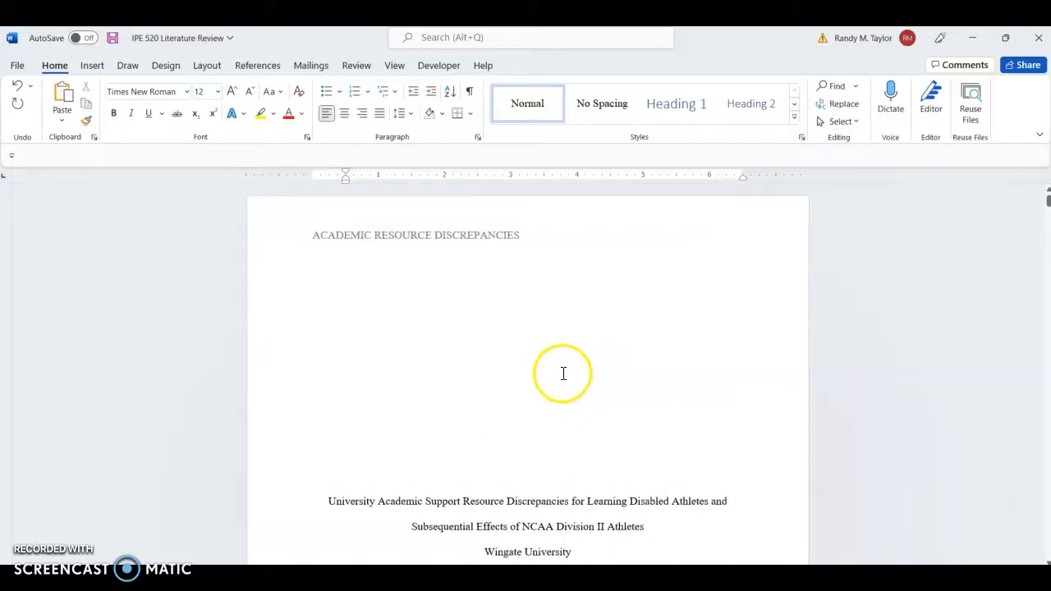